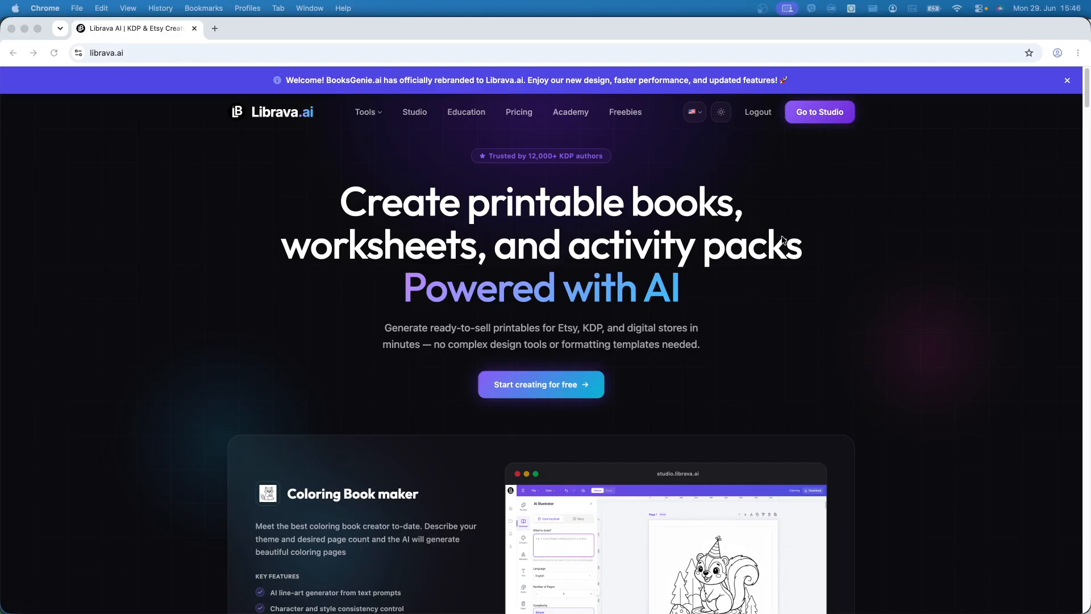
Step: Enter Librava Studio from the website and start creating the first project
left_click(815, 117)
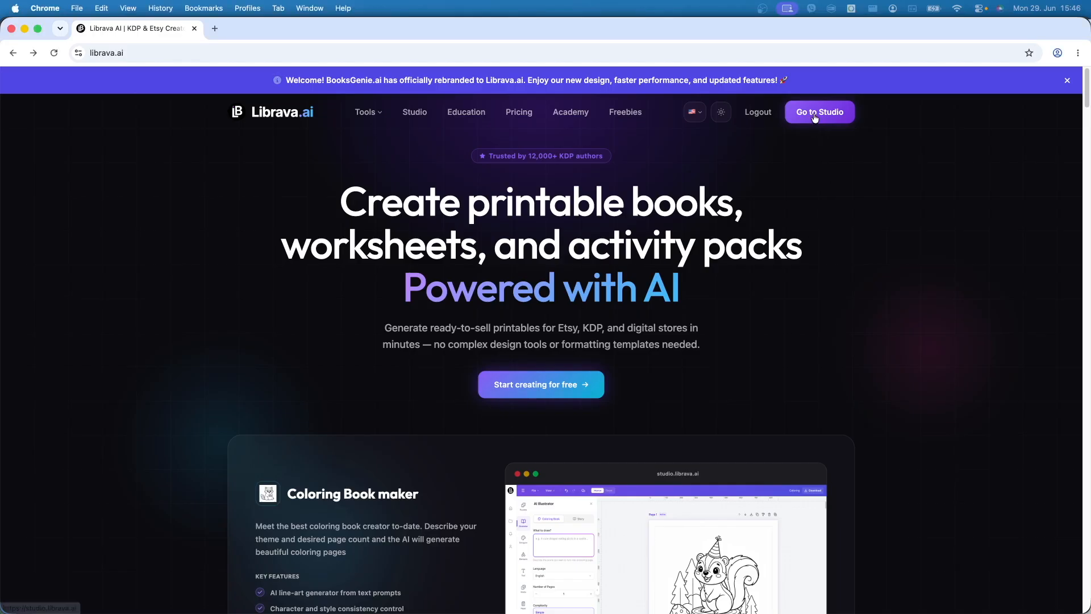
left_click(815, 118)
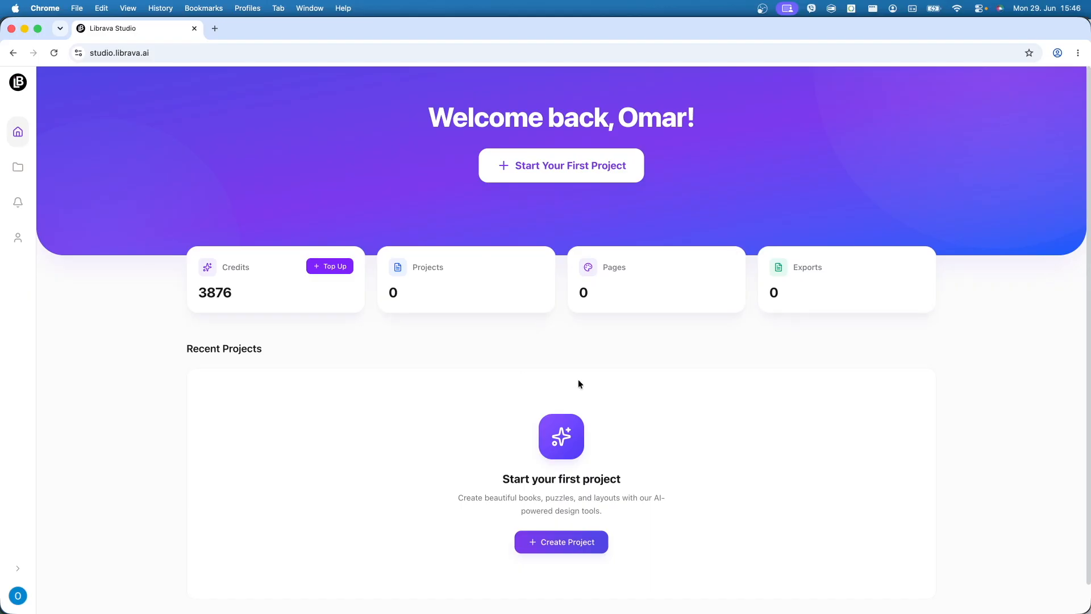
left_click(542, 172)
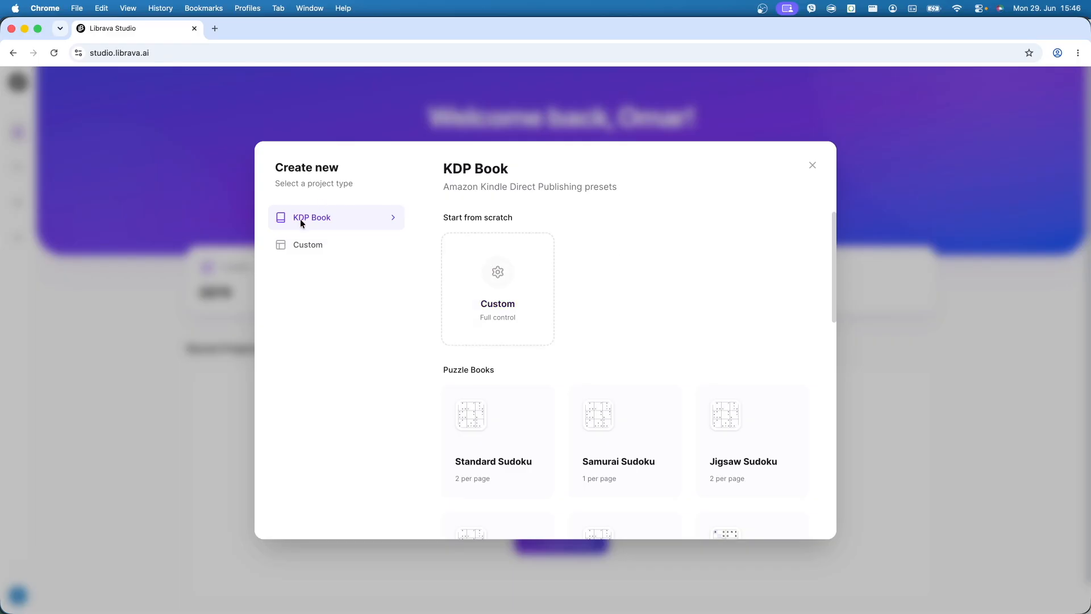
Step: Compare the KDP Book and Custom project types and look through the KDP puzzle book and blank presets
left_click(308, 247)
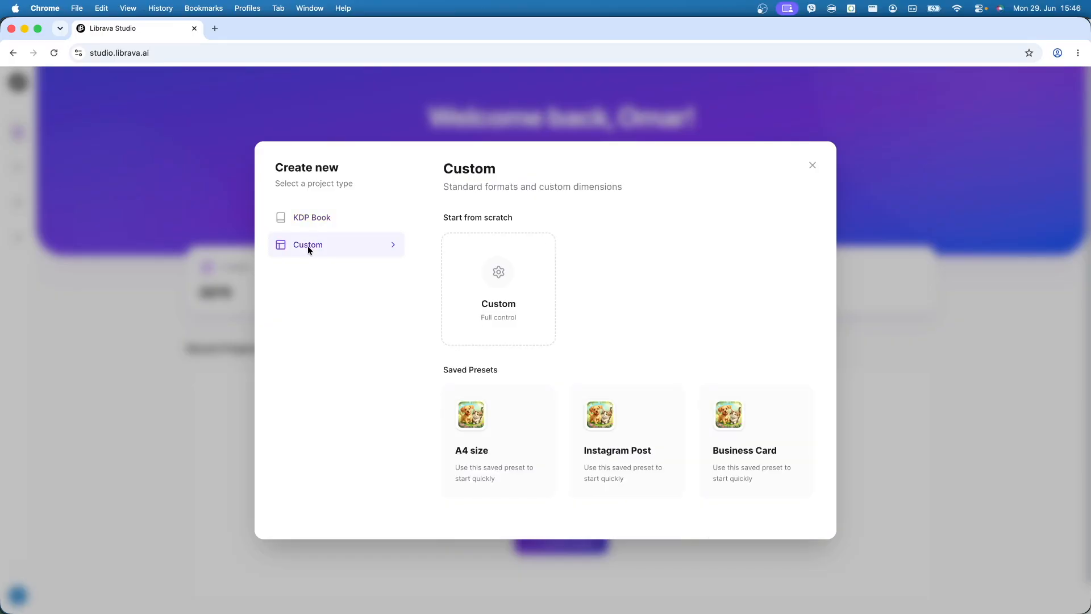
left_click(321, 225)
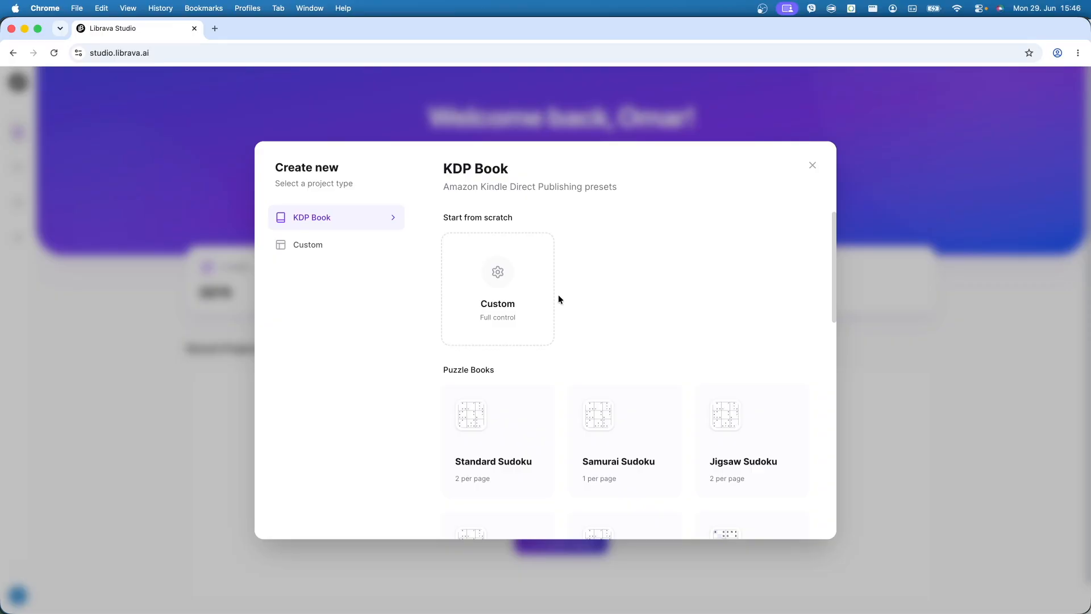
left_click(328, 242)
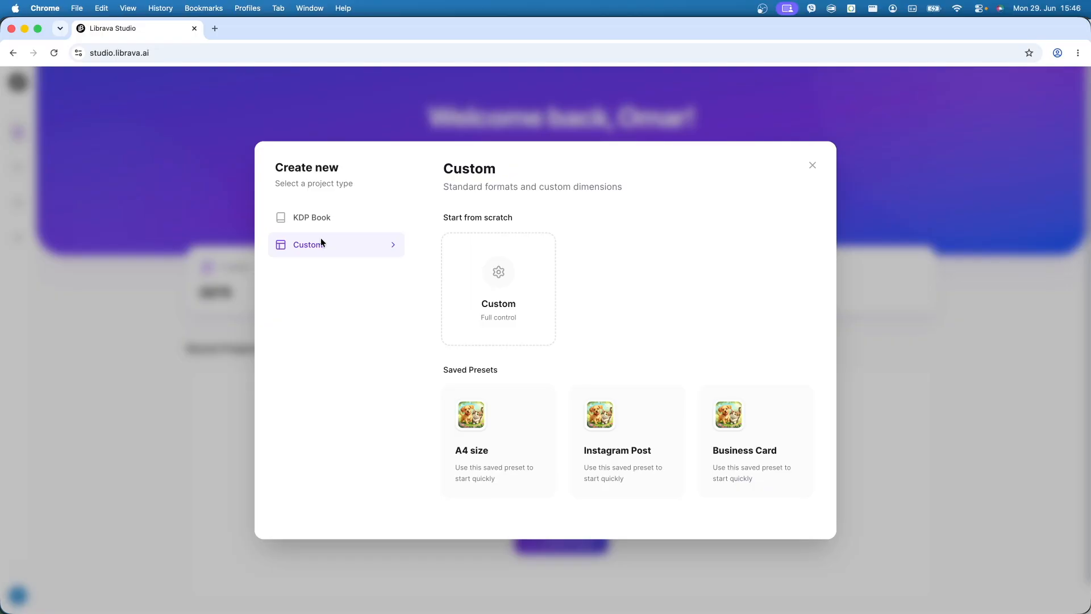
left_click(311, 220)
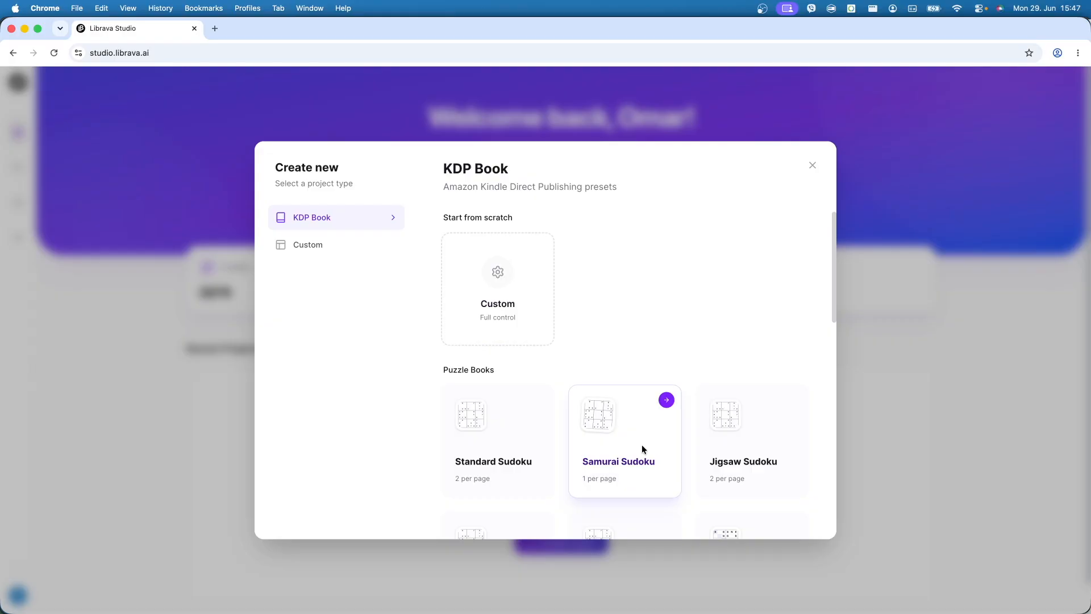
scroll(645, 446, "down", 5)
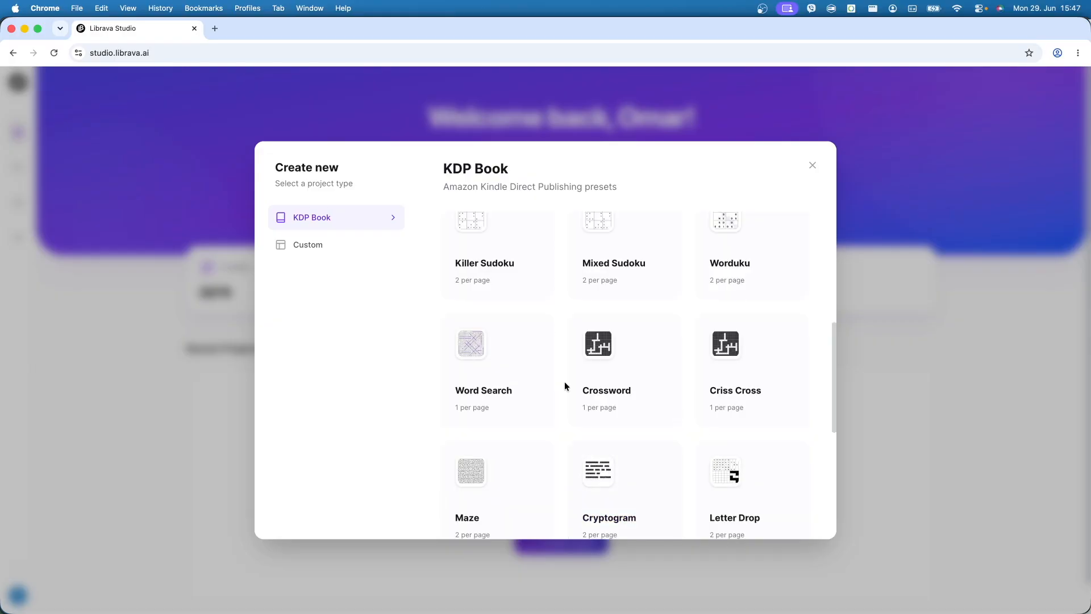
scroll(598, 422, "down", 5)
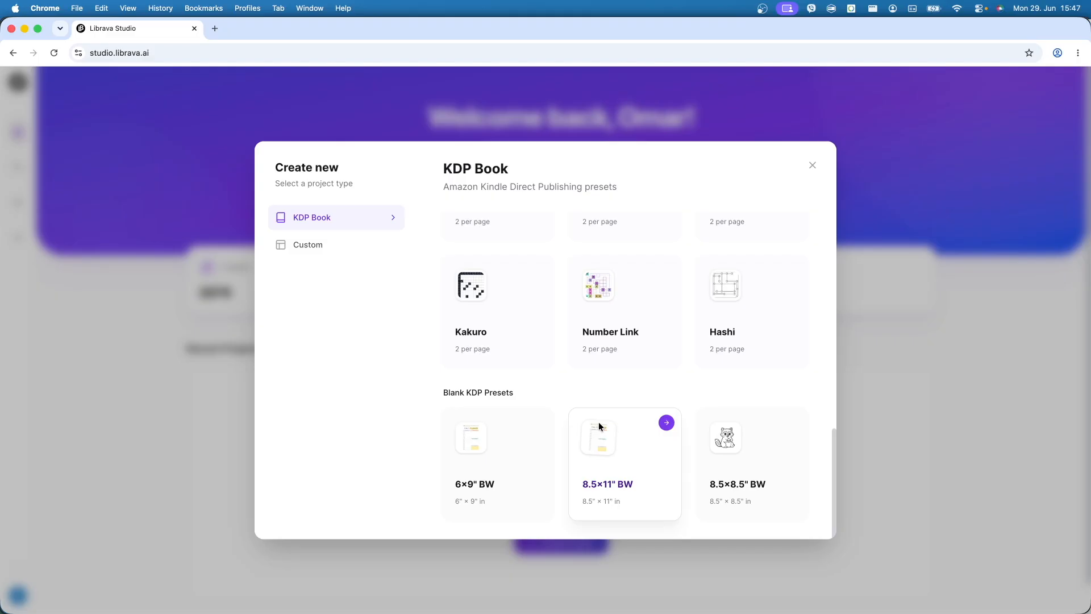
scroll(598, 422, "up", 10)
scroll(598, 422, "down", 5)
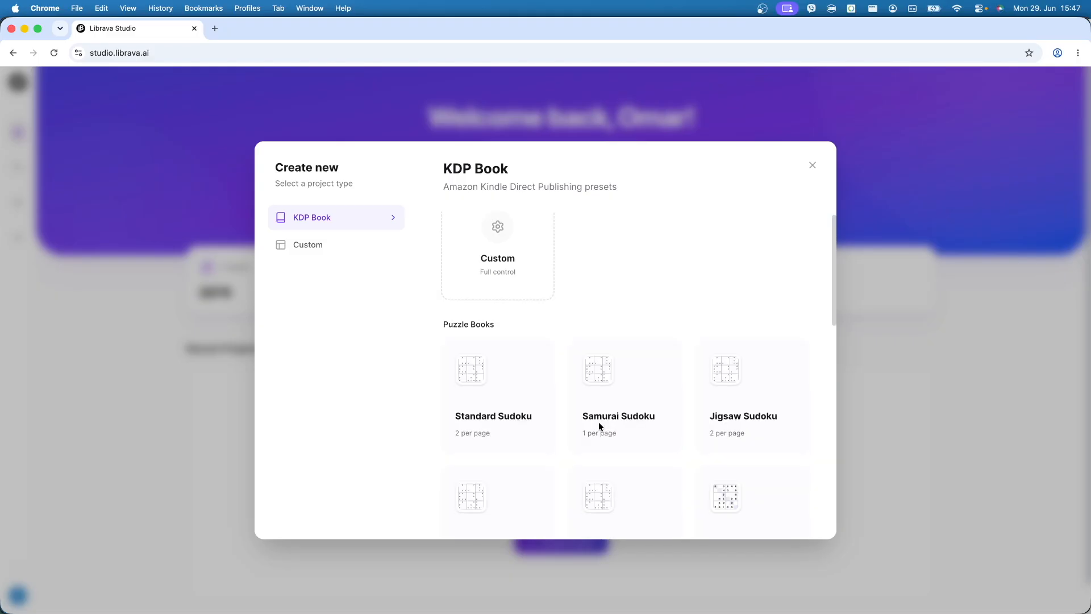
scroll(598, 422, "up", 6)
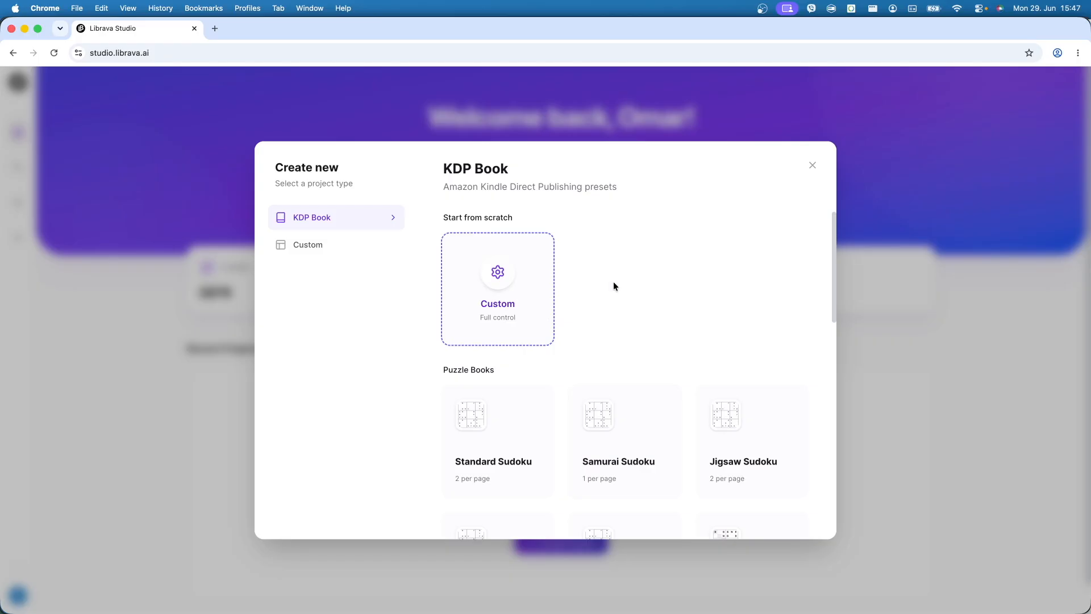
Step: Start a custom KDP book from scratch titled "Activity coloring books", leaving the description empty, and proceed to the cover settings
left_click(529, 289)
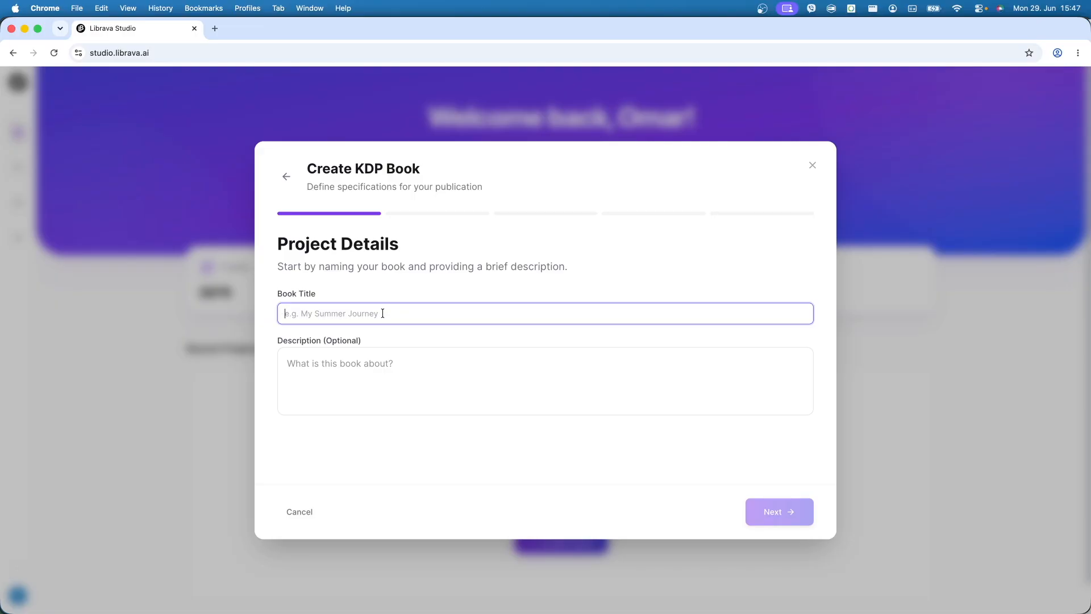
type("Activity coloring books")
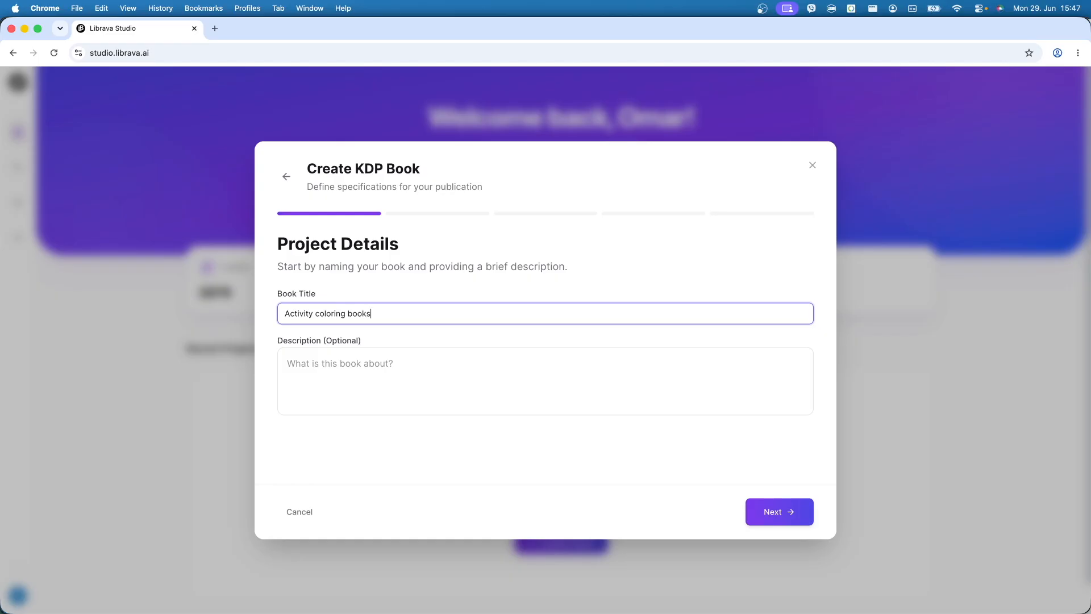
left_click(366, 373)
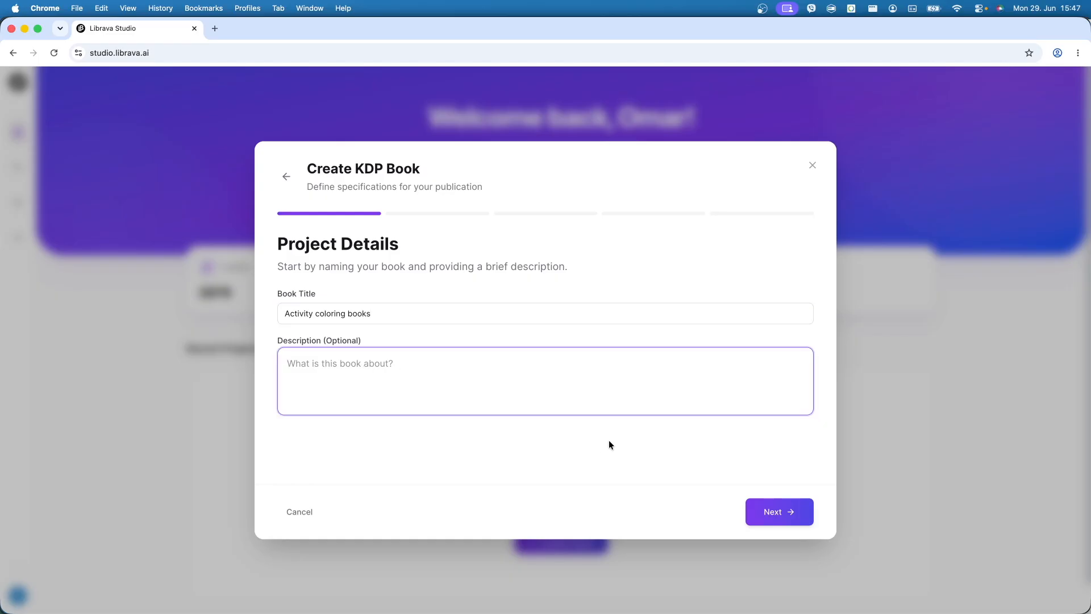
left_click(766, 511)
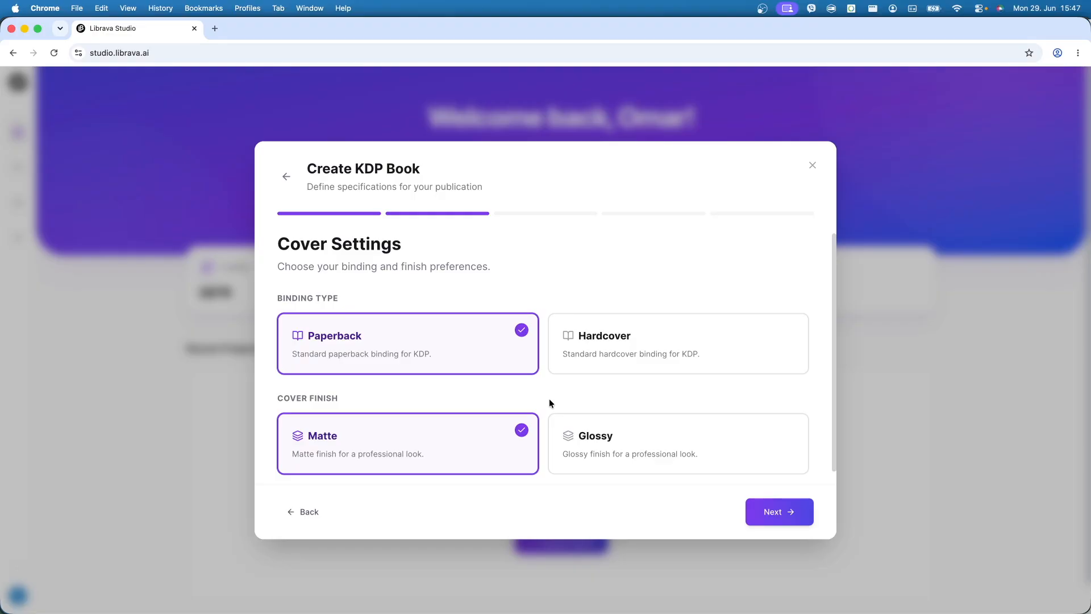
Step: Choose the Glossy cover finish with Paperback binding and continue to the trim sizes
scroll(499, 397, "down", 2)
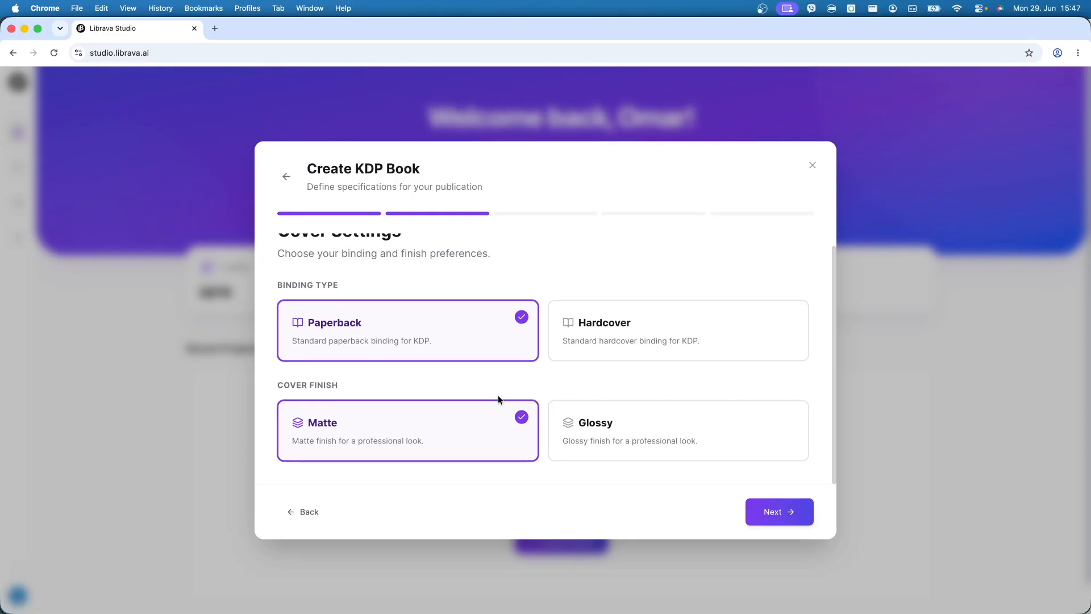
scroll(498, 398, "up", 1)
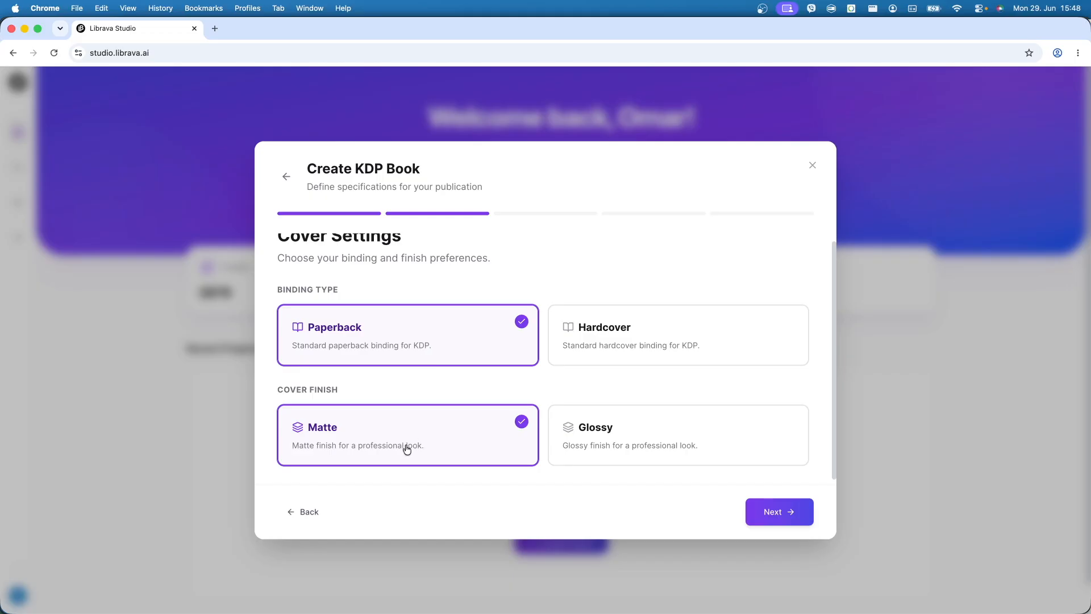
left_click(624, 444)
left_click(768, 512)
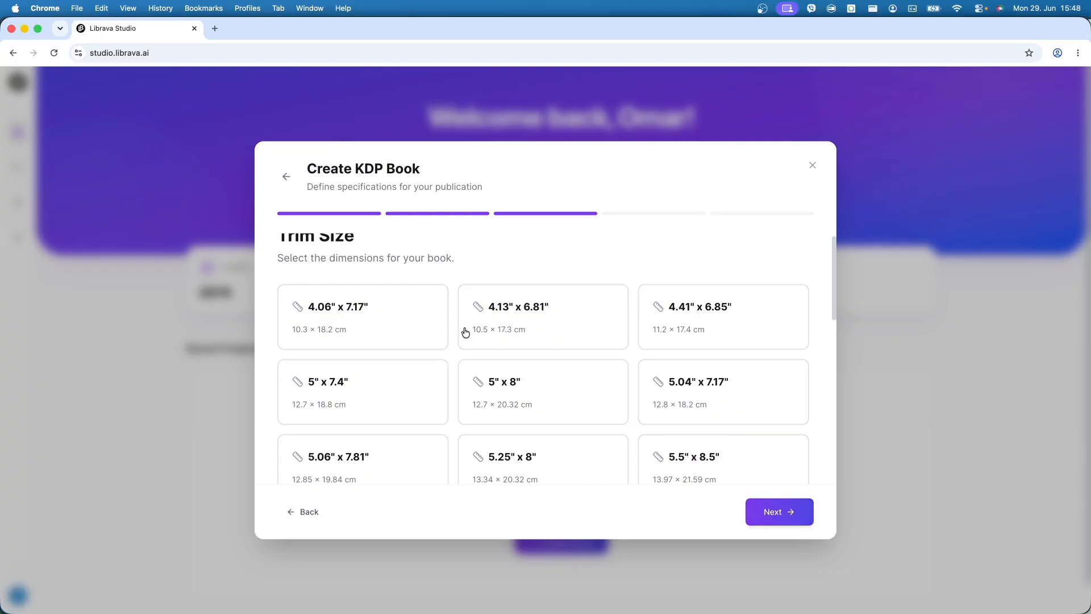
Step: Set the book's trim size to 8.5" x 8.5" and continue to the interior options
scroll(476, 338, "up", 1)
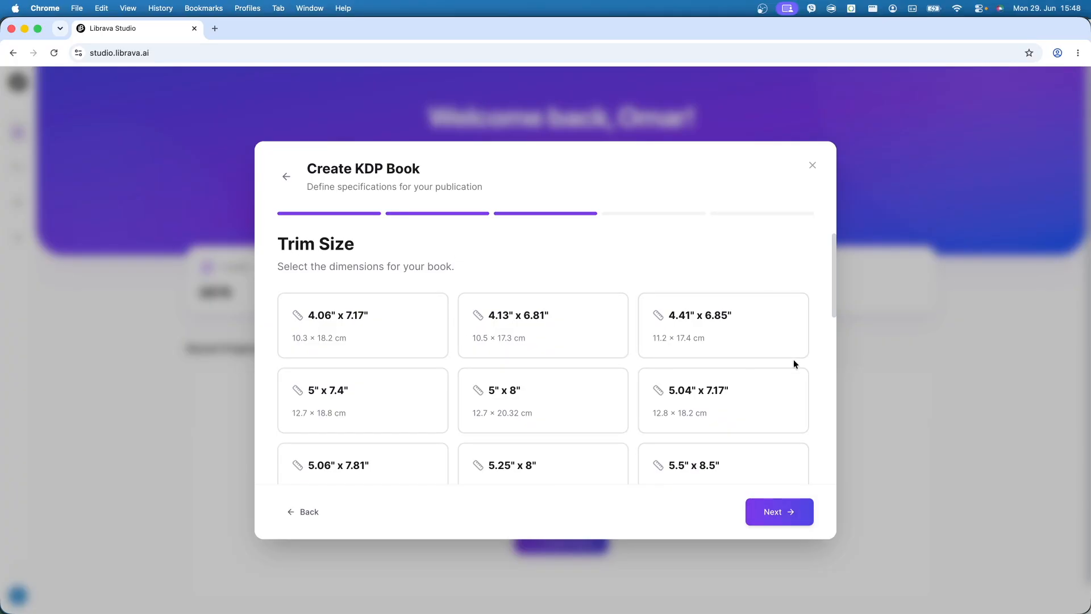
left_click_drag(833, 299, 814, 428)
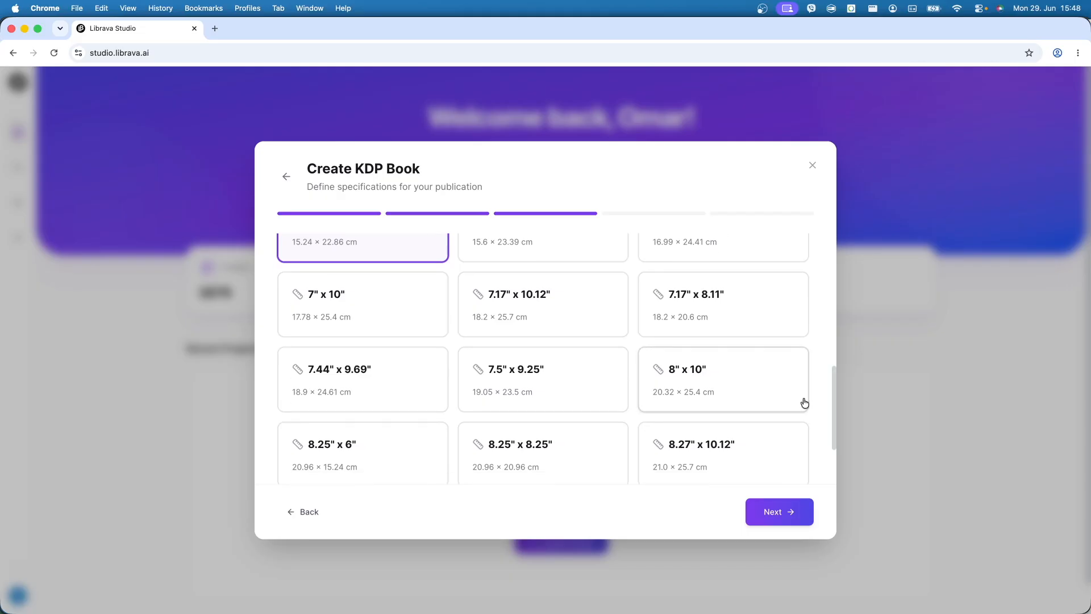
scroll(804, 402, "down", 3)
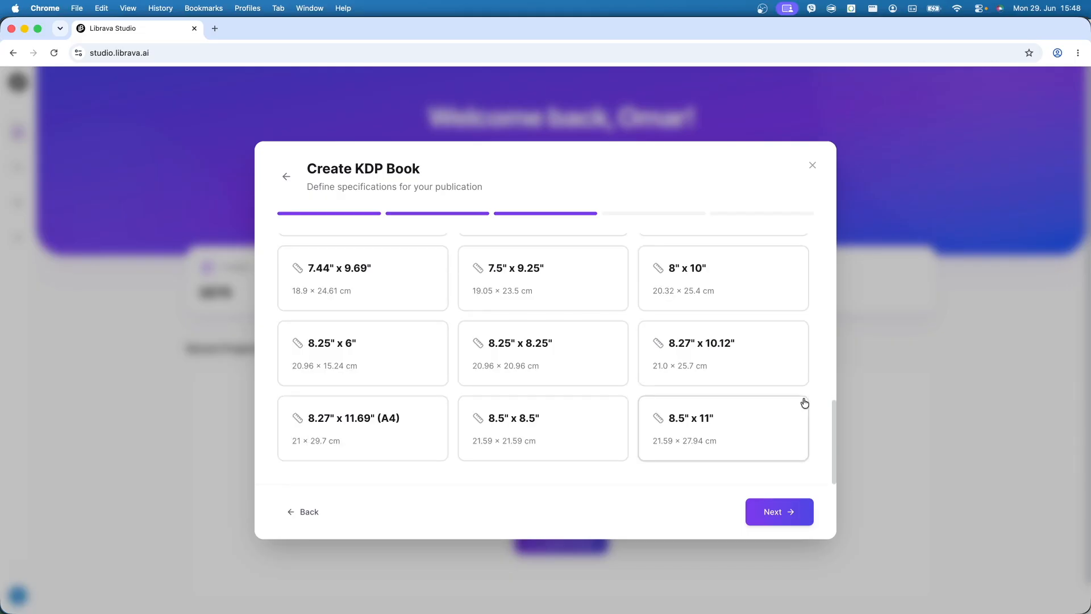
left_click(570, 413)
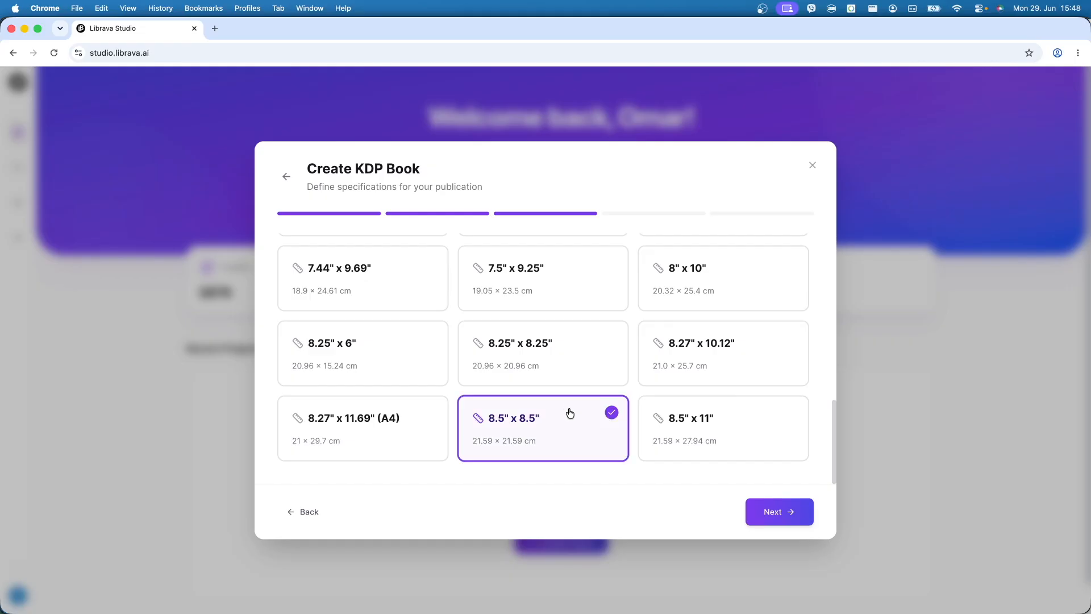
left_click(788, 510)
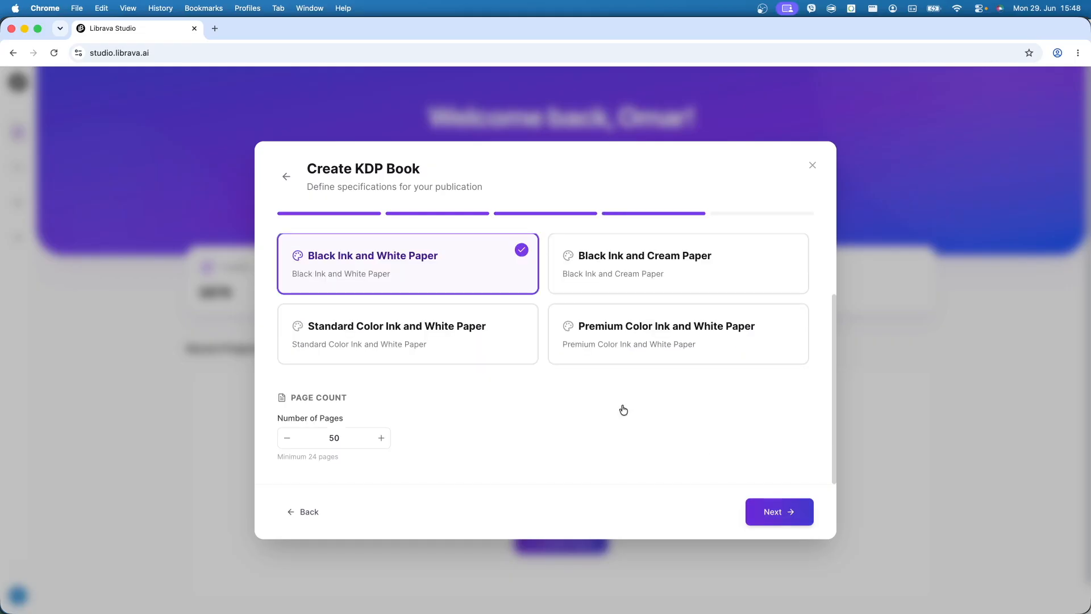
Step: Accept Black Ink and White Paper with 50 pages as the interior options and continue to the project review
scroll(598, 385, "up", 3)
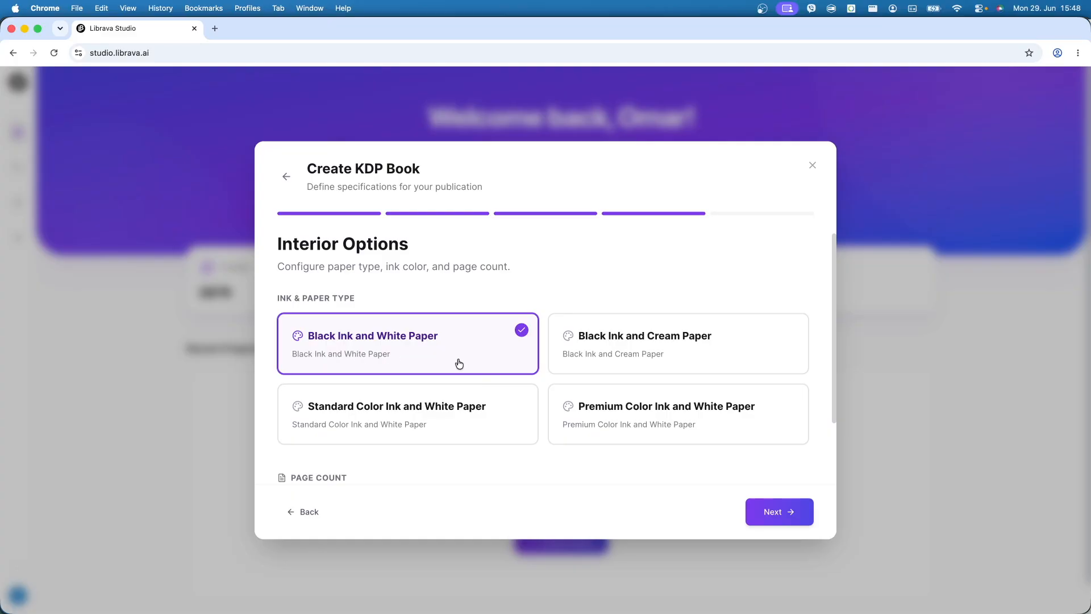
scroll(564, 445, "down", 3)
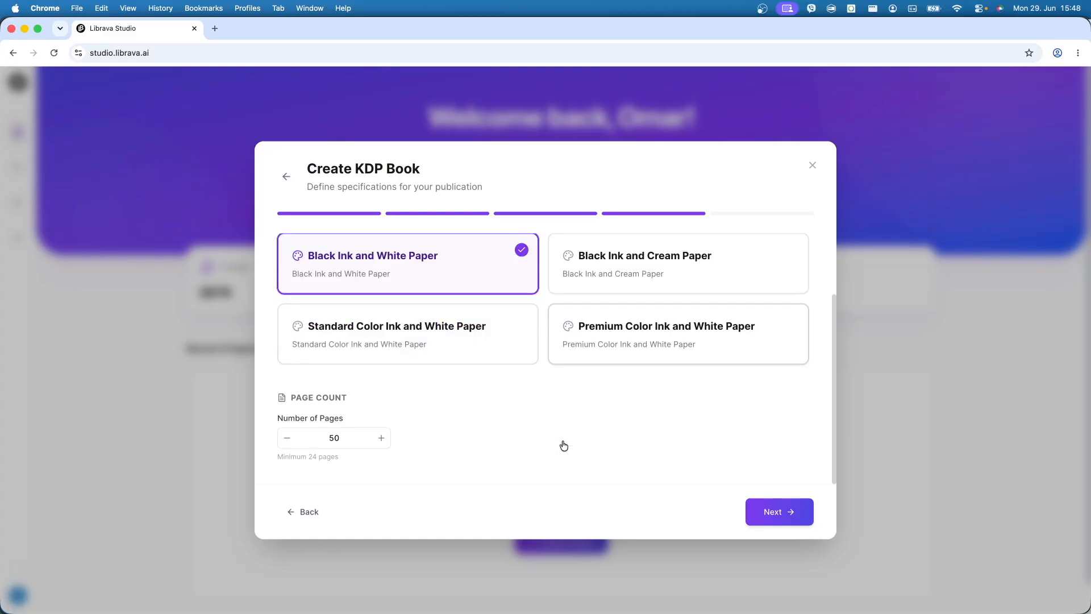
left_click(335, 436)
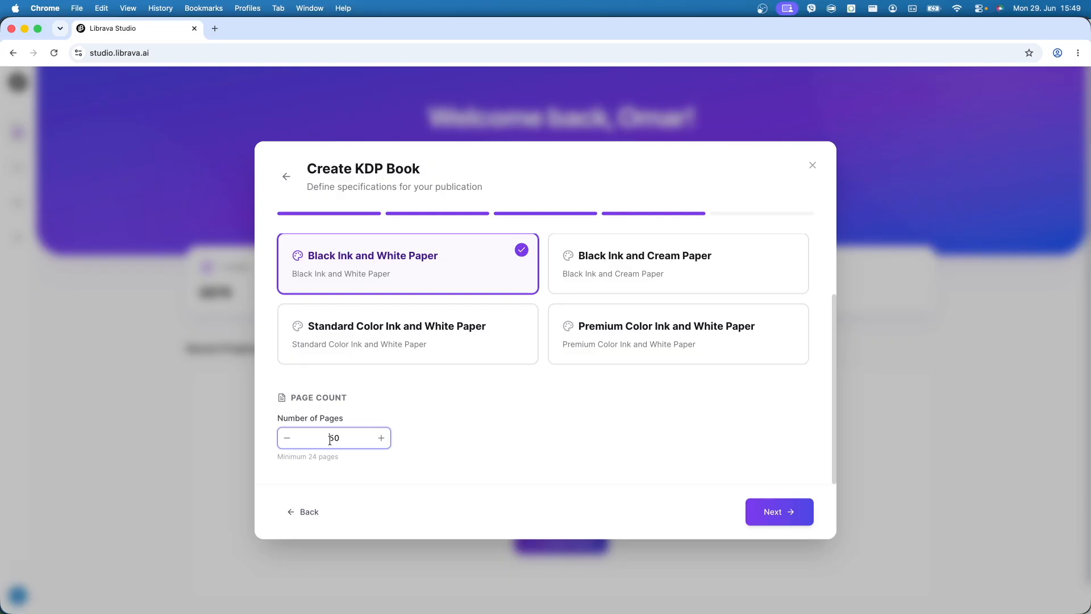
left_click(764, 512)
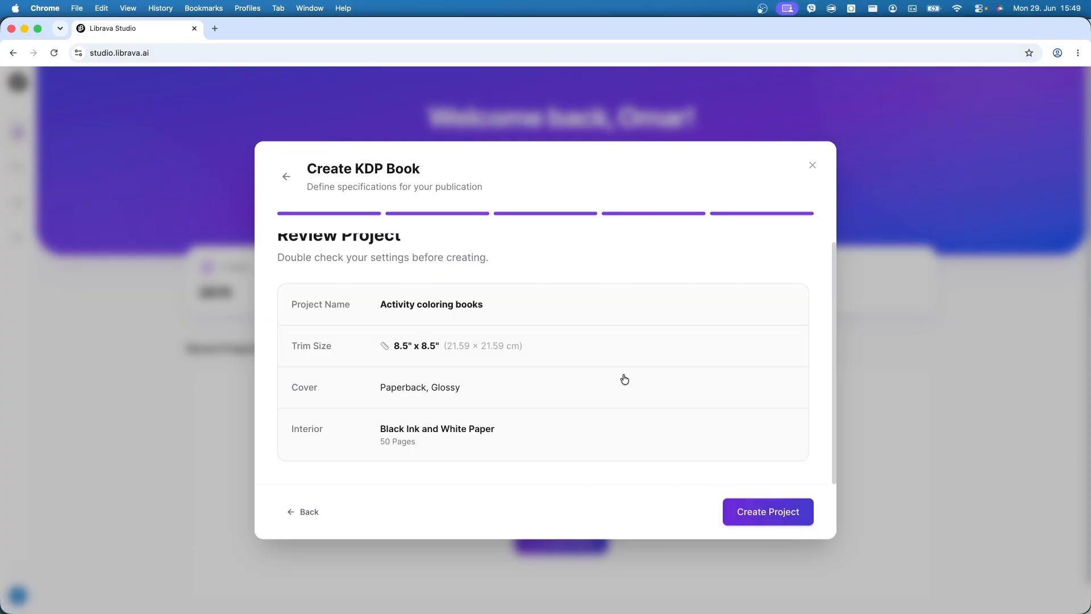
Step: Review the project's cover, interior and page count settings, and create the project
scroll(610, 404, "up", 1)
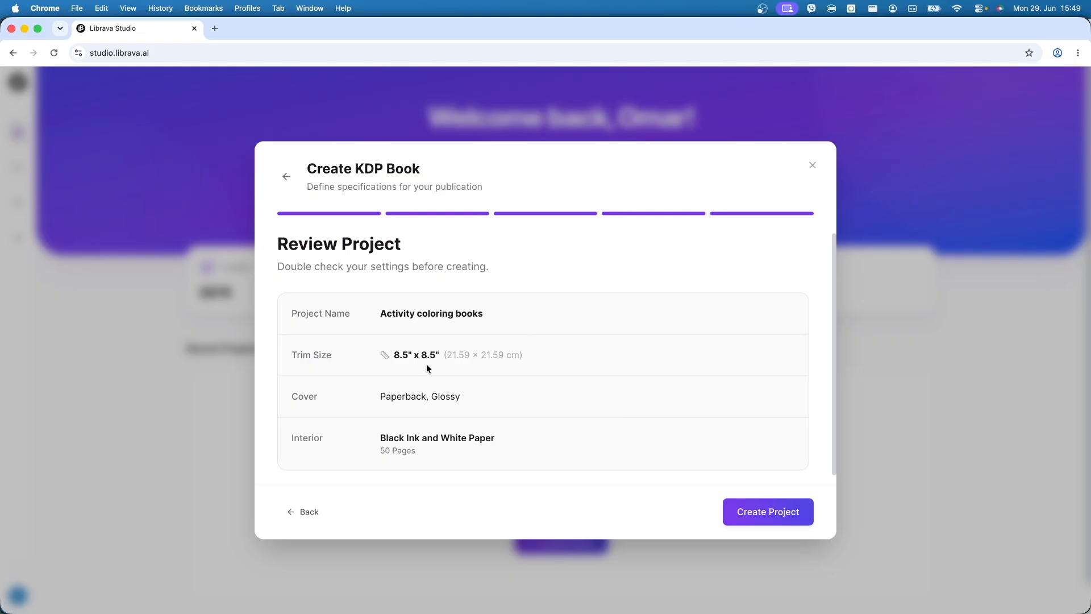
left_click_drag(376, 398, 487, 398)
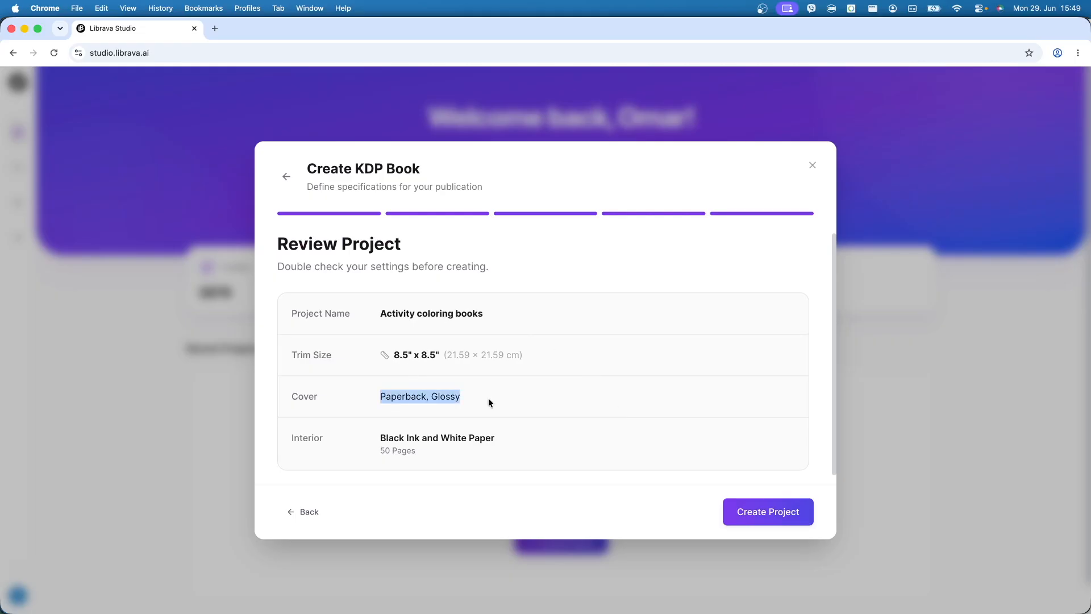
left_click_drag(383, 437, 506, 439)
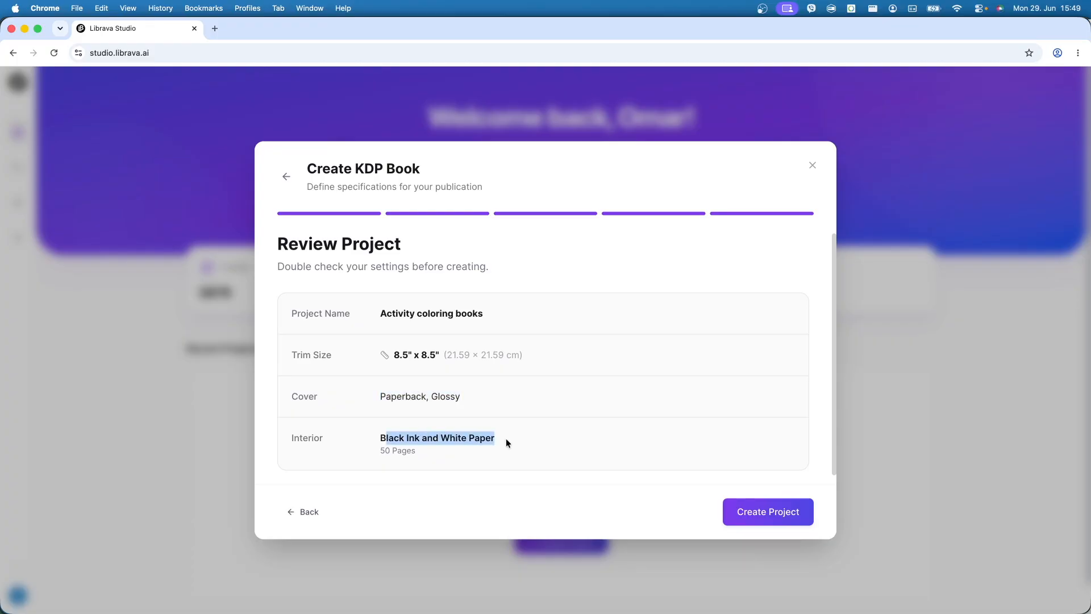
left_click_drag(390, 451, 474, 453)
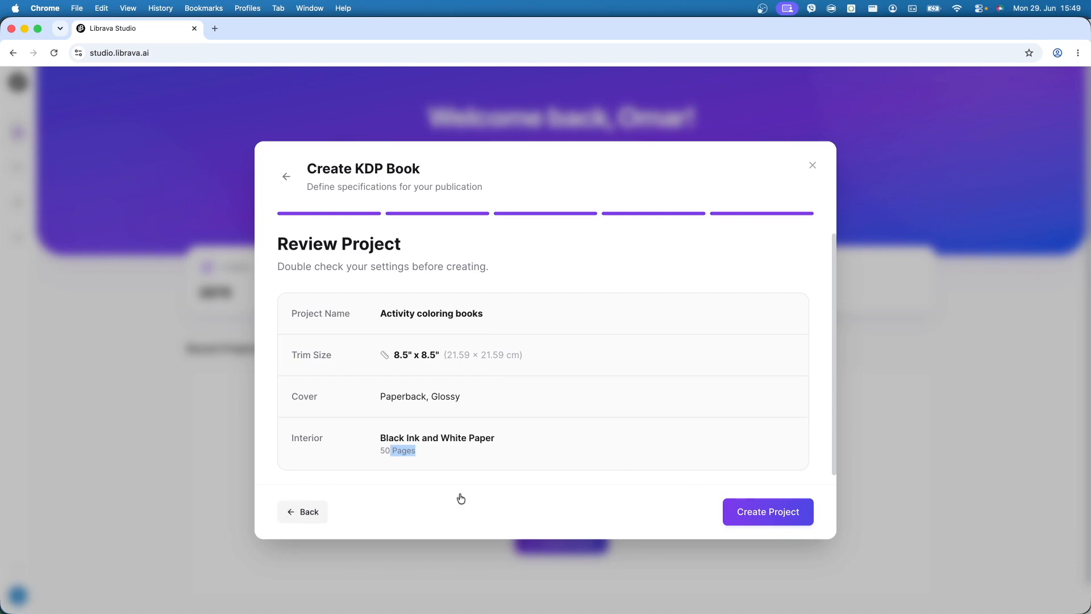
left_click(763, 515)
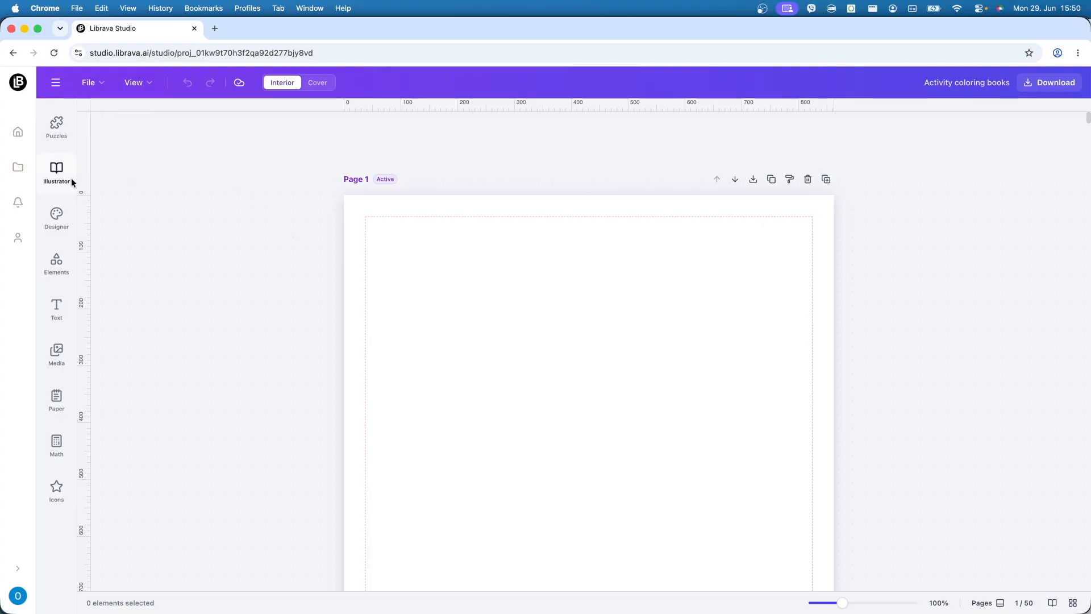
Step: Open the AI Illustrator, look over the Coloring Book options, and switch to Story mode
left_click(57, 174)
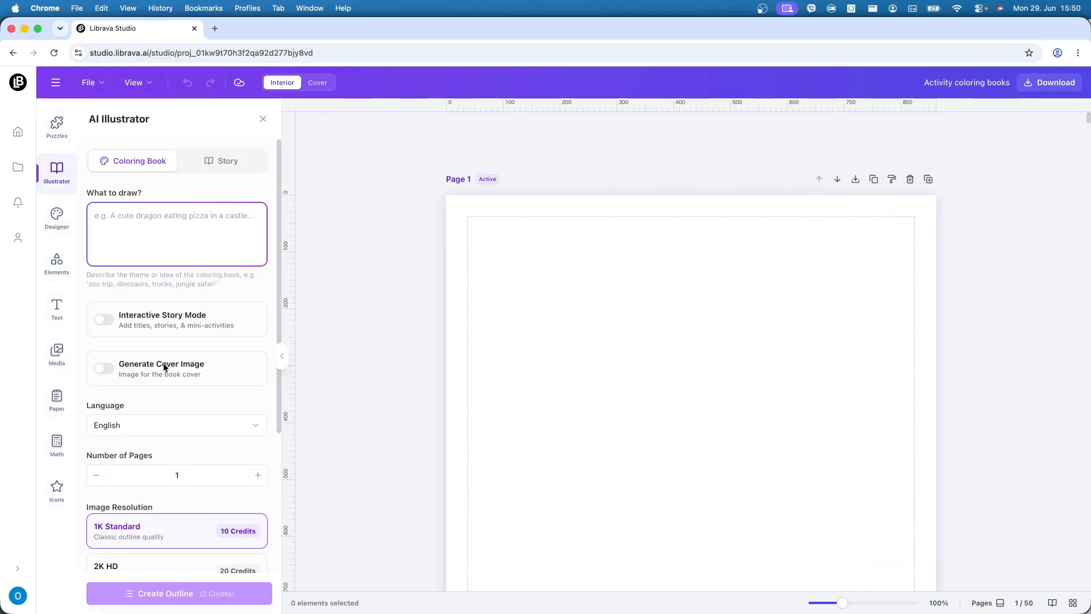
scroll(169, 406, "down", 5)
scroll(169, 406, "up", 5)
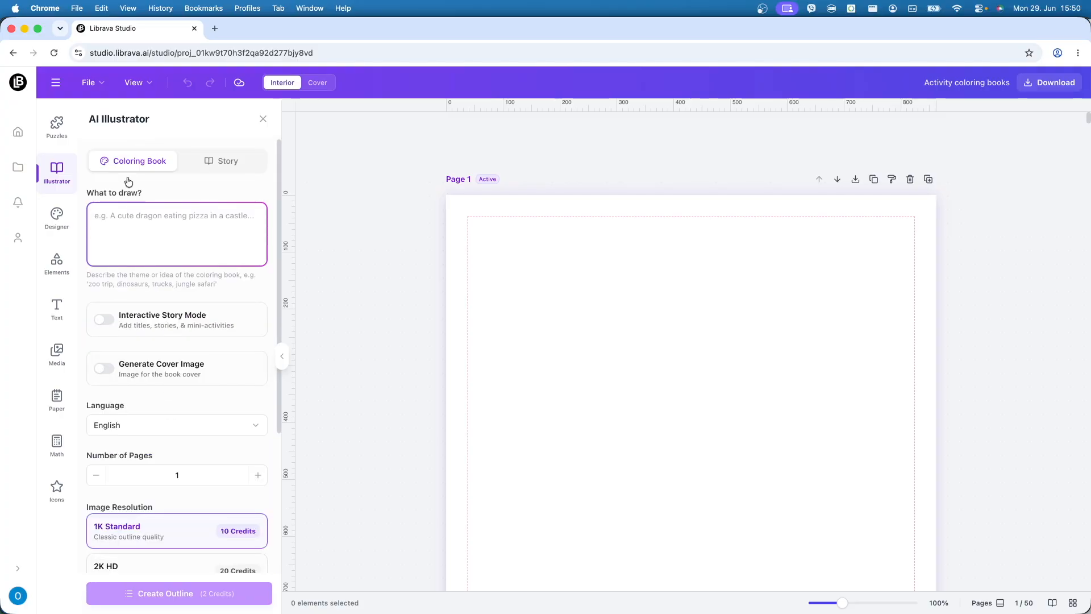
left_click(216, 166)
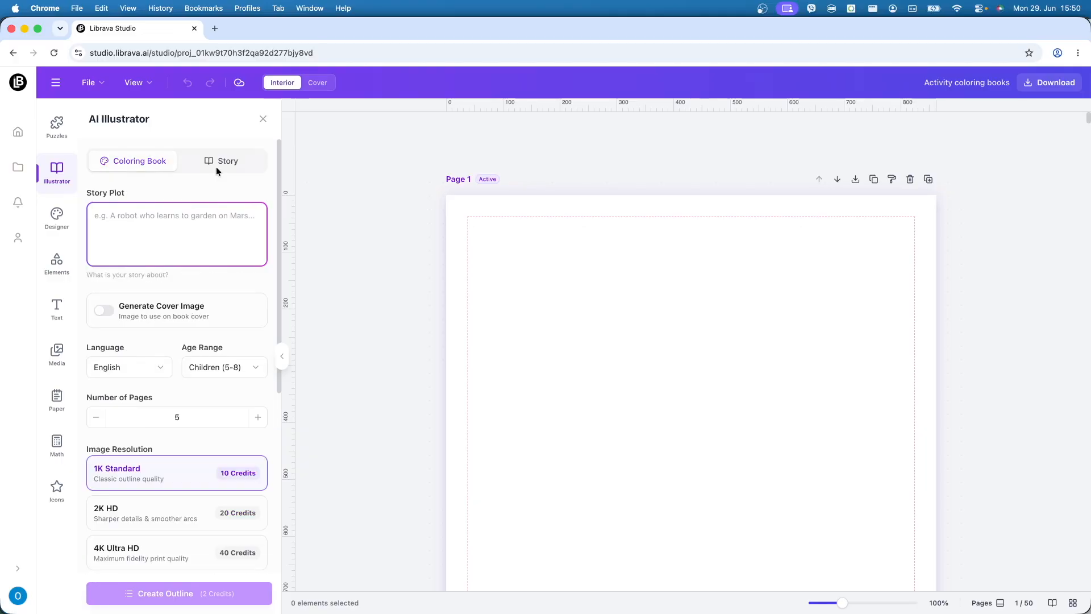
Step: Switch back to Coloring Book mode and describe what to draw as "Liza going back to school"
left_click(131, 162)
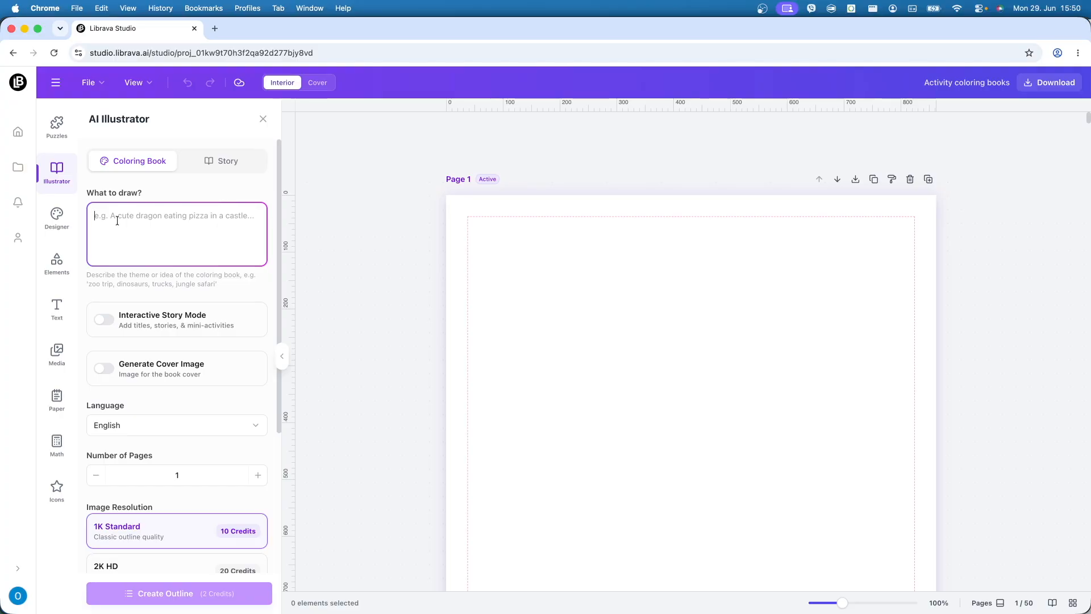
type("Li")
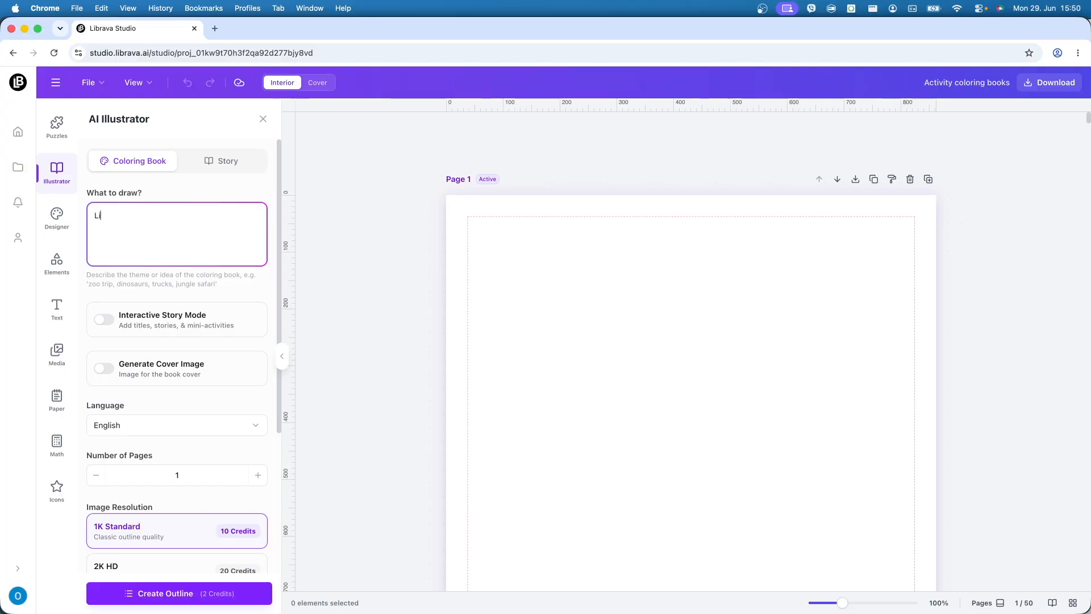
type("za going back to school")
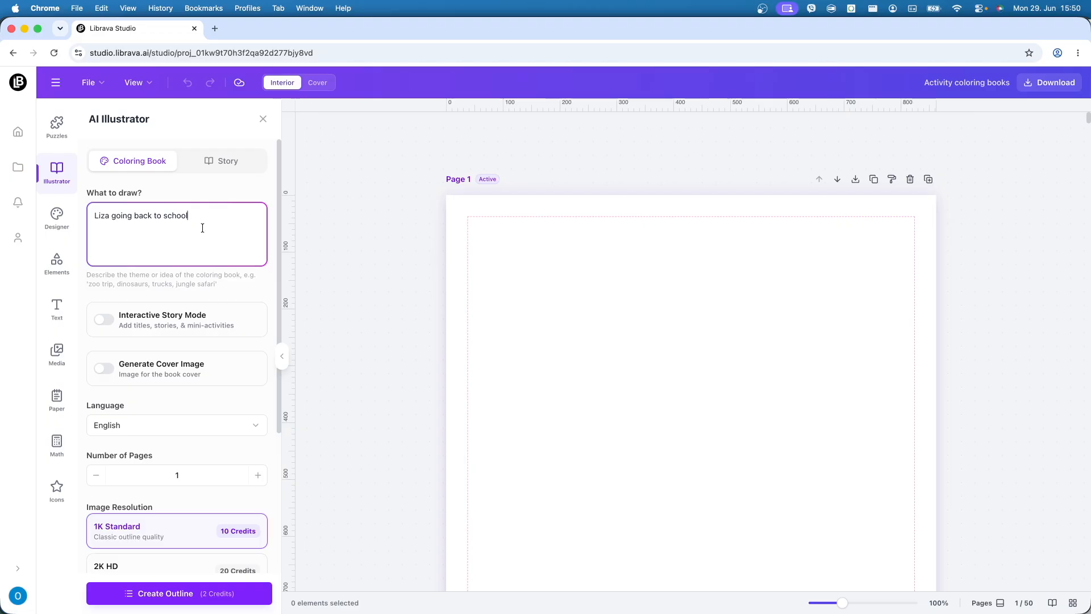
Step: Turn on Interactive Story Mode and Generate Cover Image, and keep English as the language
left_click(119, 325)
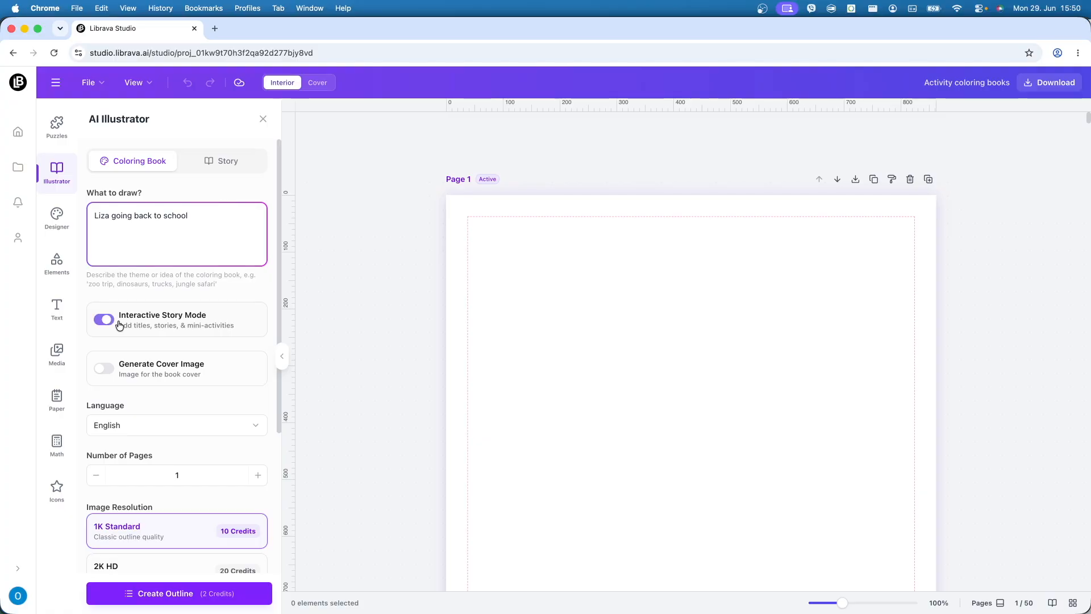
left_click(132, 375)
left_click(192, 426)
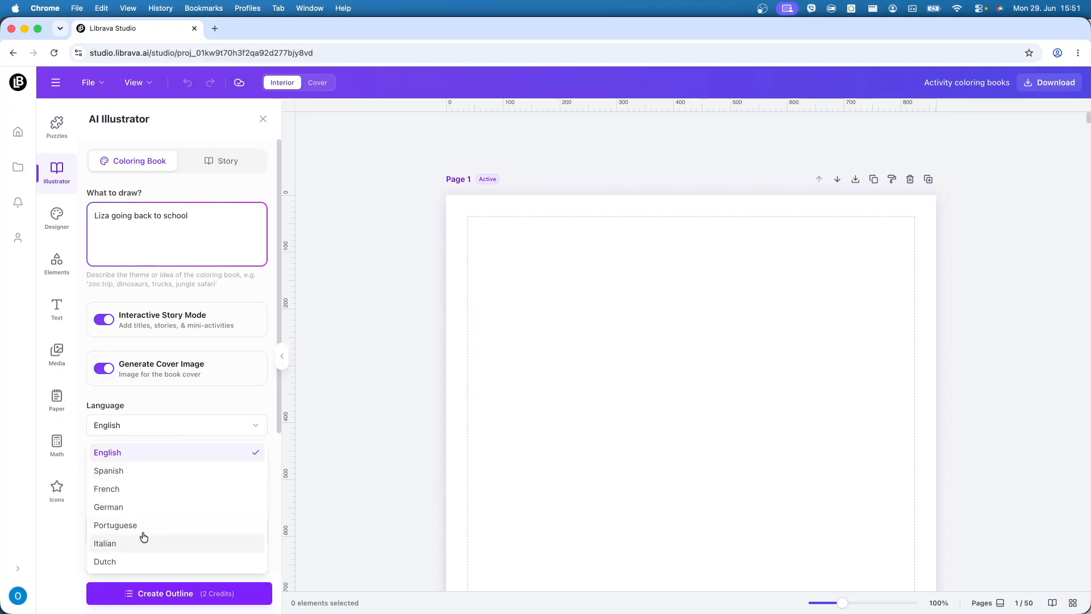
left_click(135, 453)
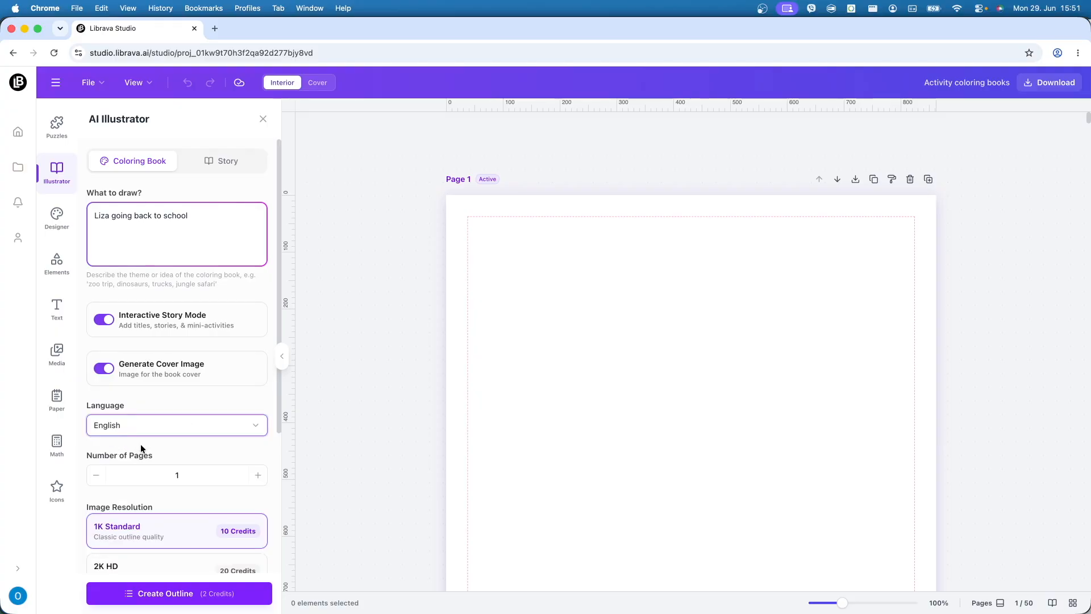
Step: Set the number of pages to 10 and the image resolution to 2K HD
double_click(185, 477)
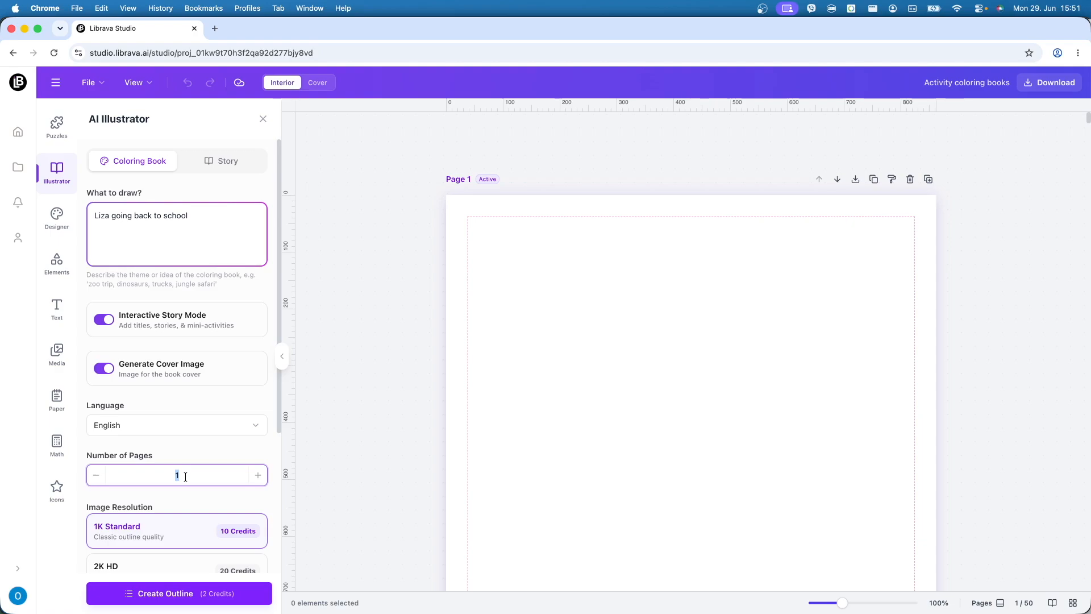
type("10")
scroll(203, 413, "down", 3)
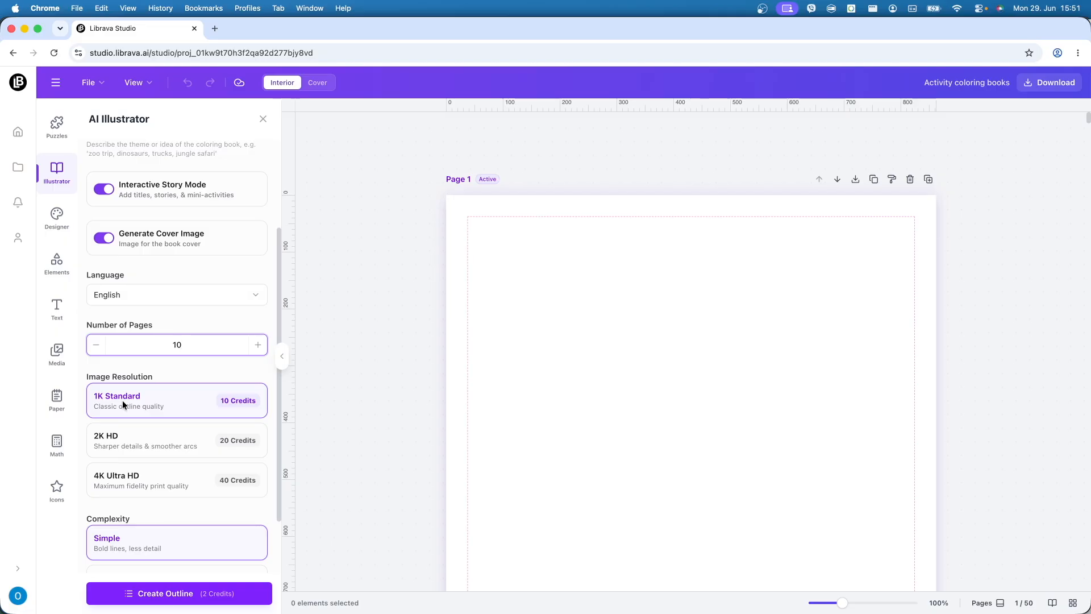
left_click(137, 434)
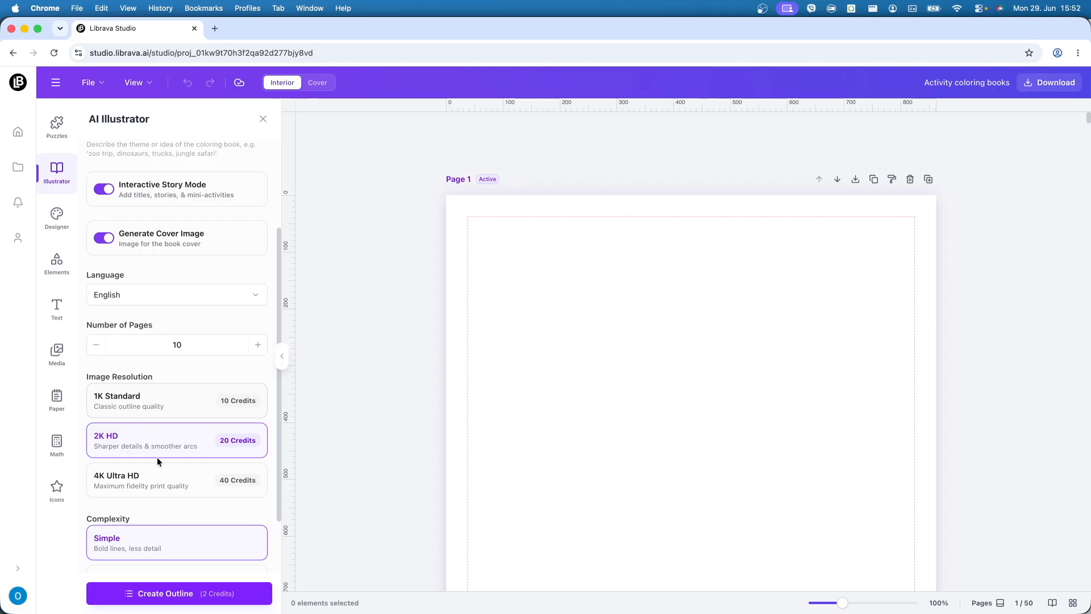
Step: Keep the complexity at Simple and create the coloring book outline
scroll(204, 516, "down", 3)
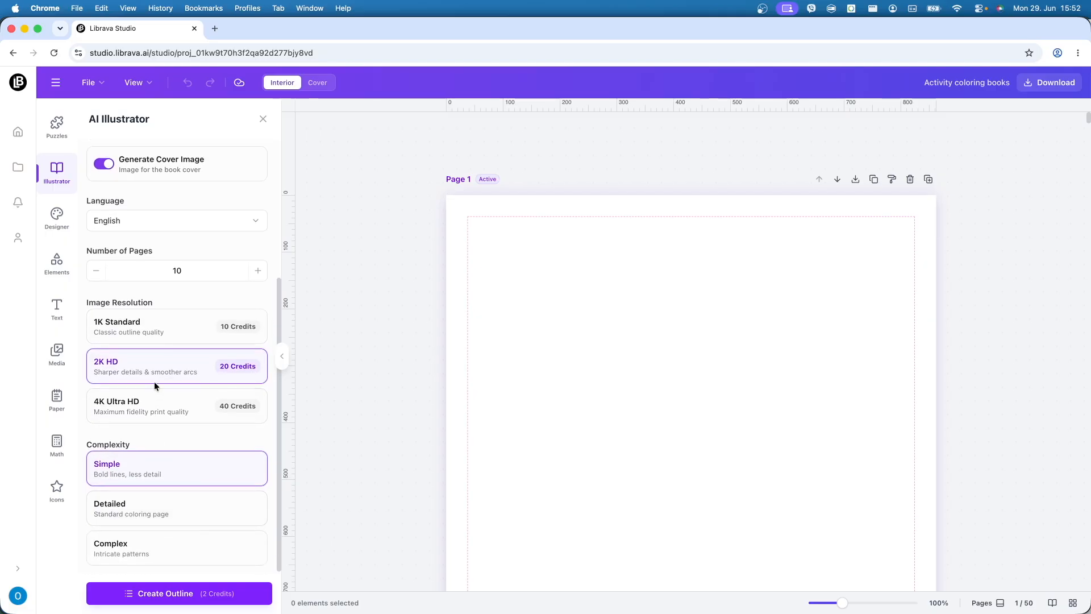
scroll(155, 468, "down", 1)
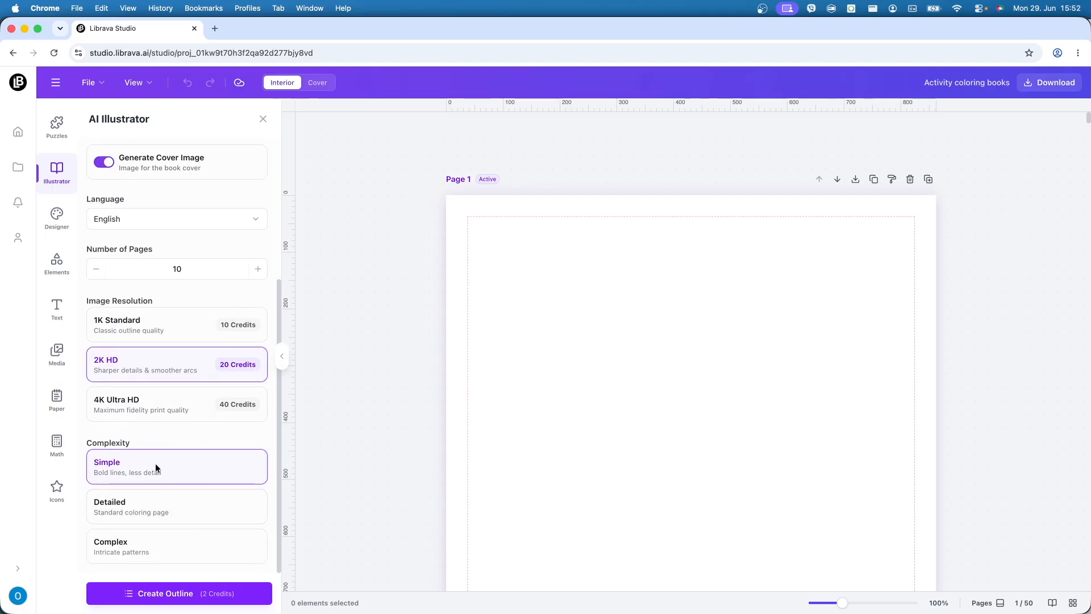
left_click(168, 599)
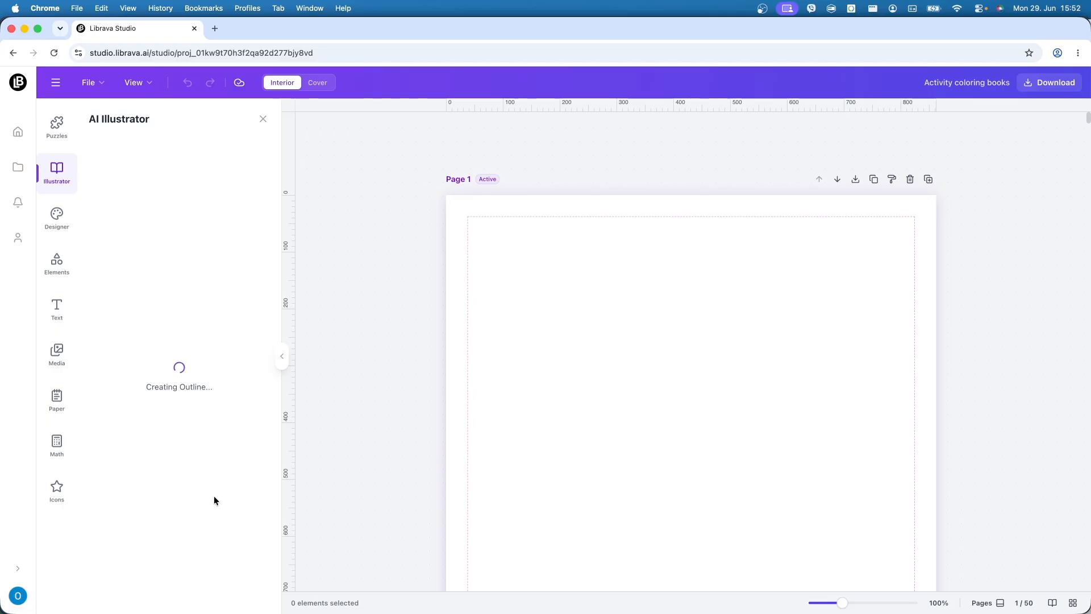
Step: Review the generated outline from the book cover through Scene 10, reading each scene's title, story text and activity
scroll(221, 449, "down", 5)
scroll(223, 449, "up", 5)
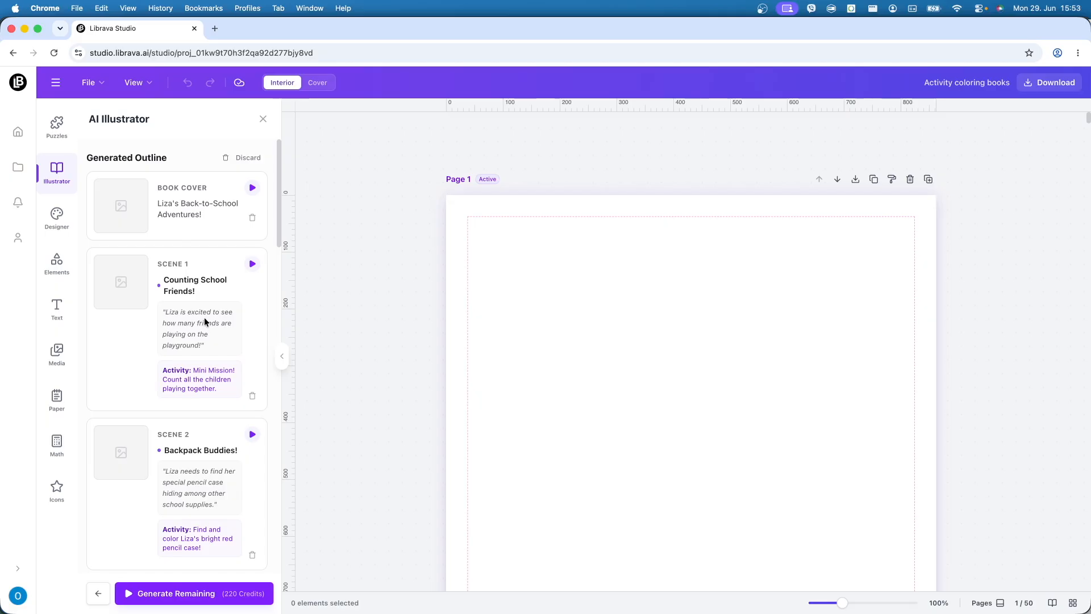
scroll(194, 414, "down", 12)
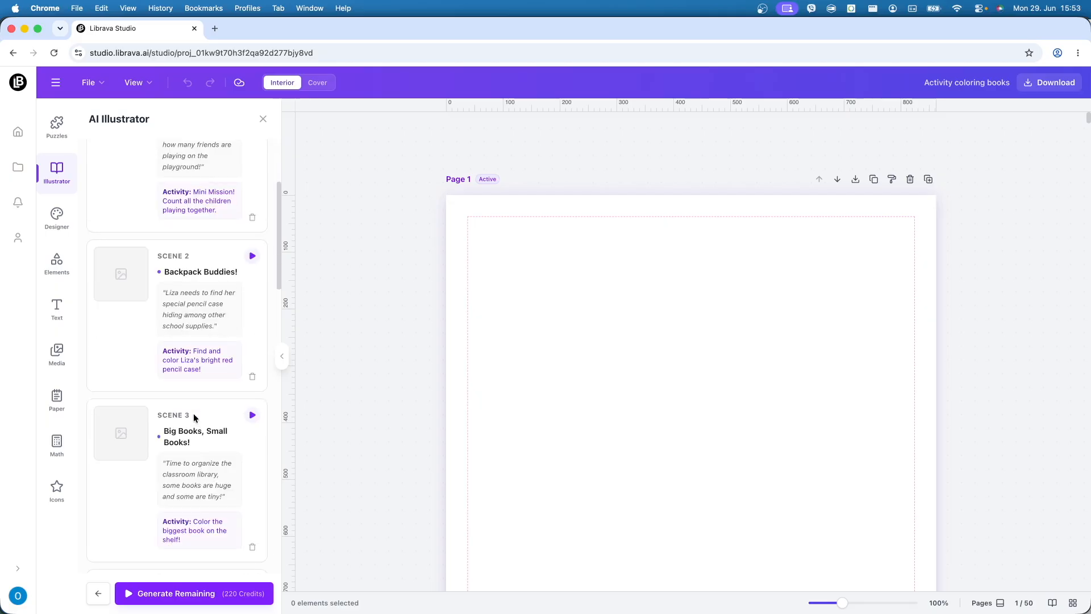
scroll(193, 414, "down", 10)
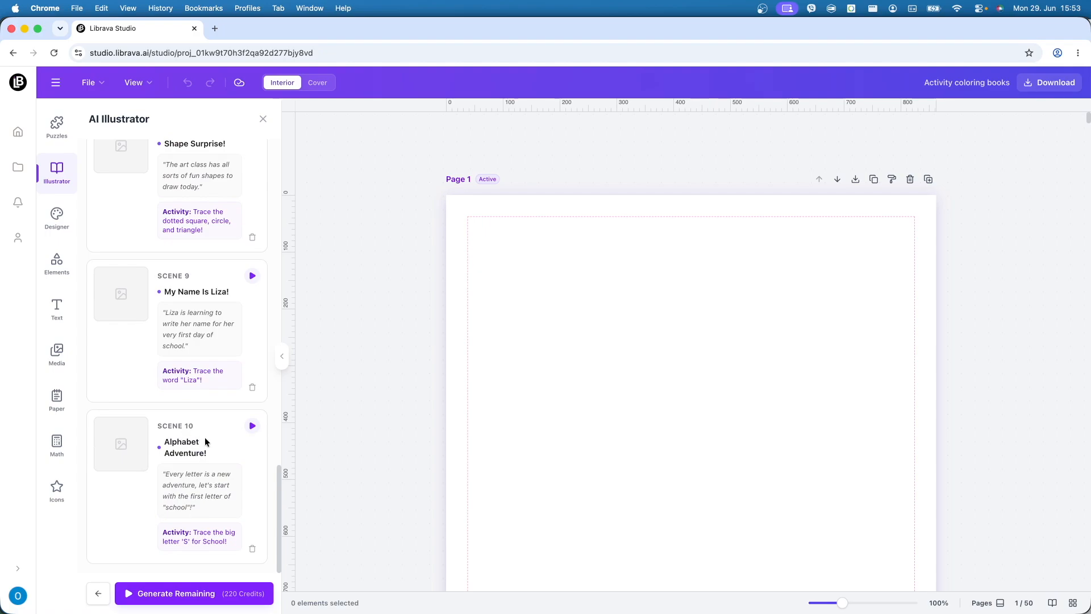
scroll(202, 438, "up", 20)
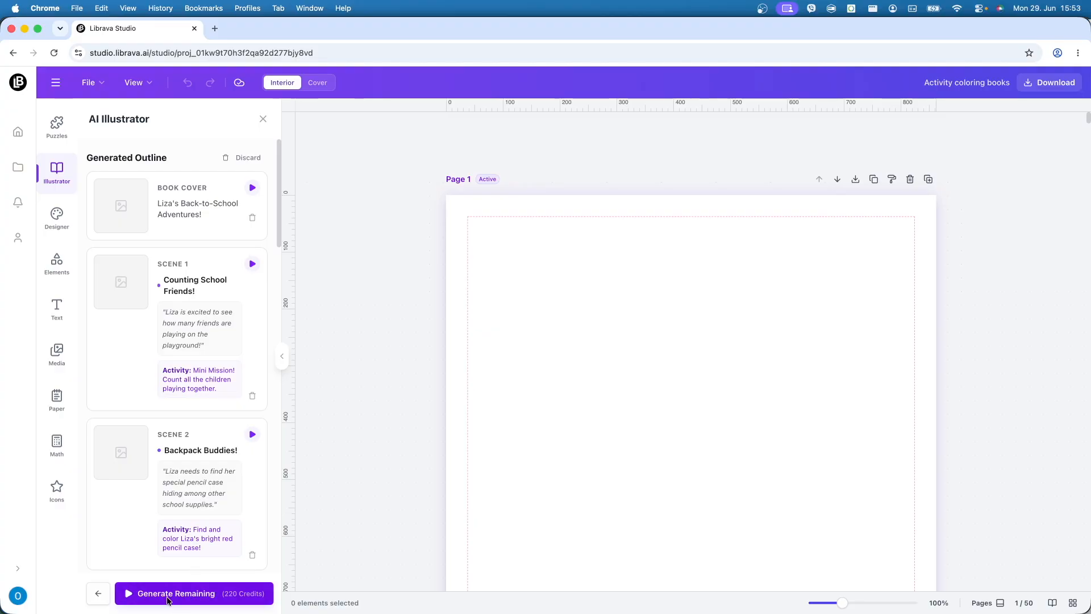
scroll(221, 469, "down", 8)
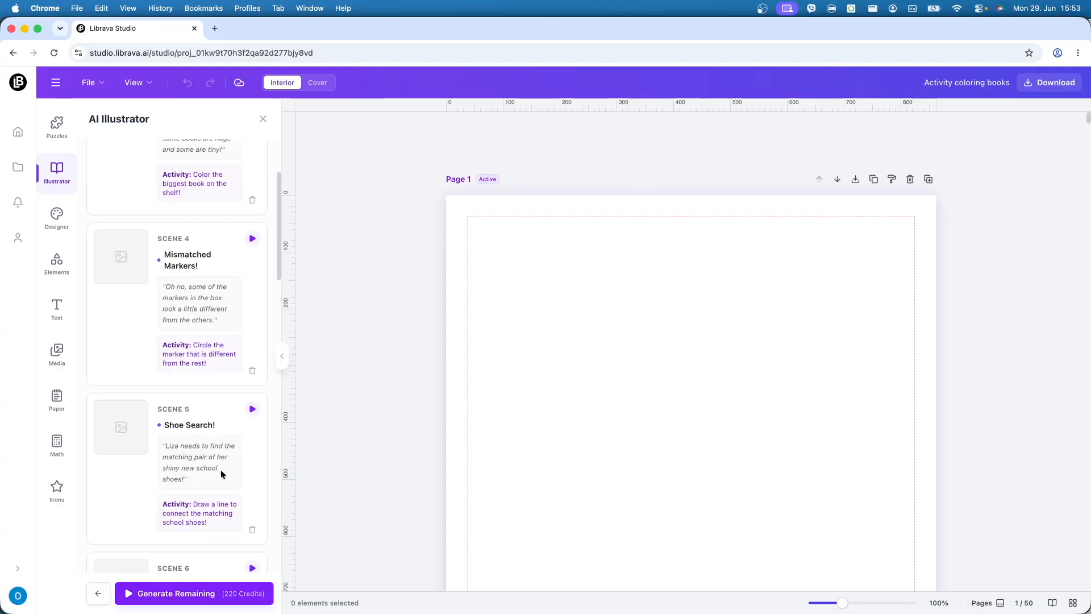
scroll(221, 469, "down", 10)
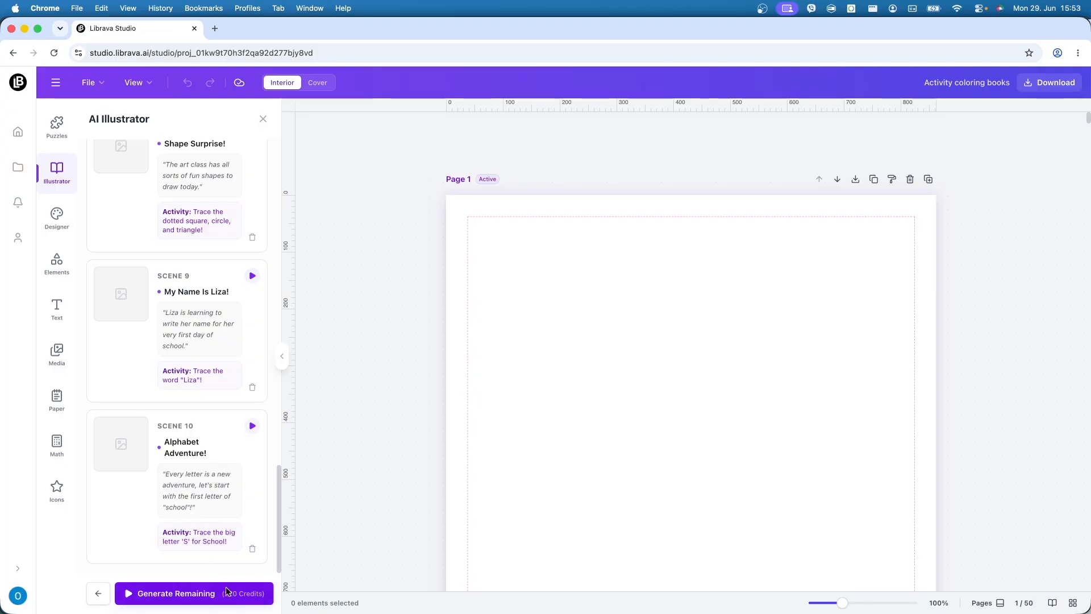
scroll(222, 489, "up", 18)
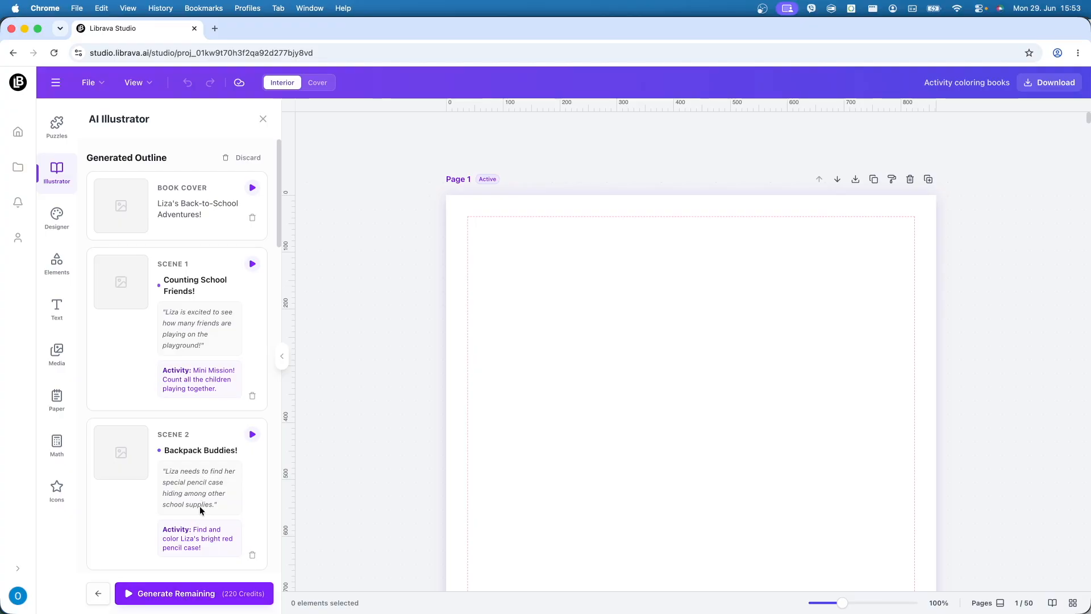
Step: Generate the images for the outline's book cover and all ten scenes, and preview the Scene 3 page
left_click(184, 594)
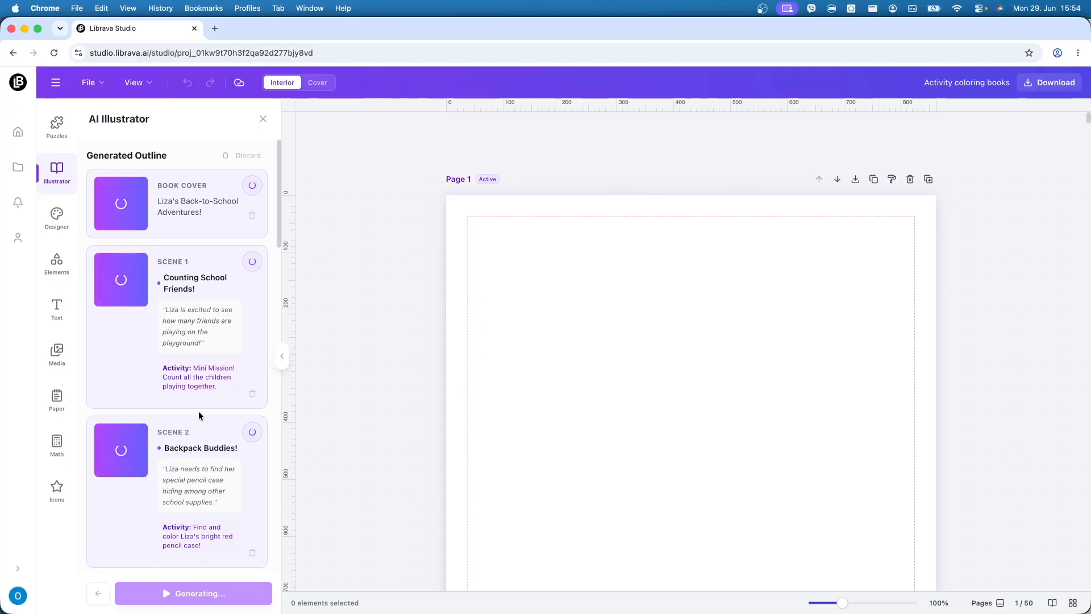
scroll(199, 412, "down", 5)
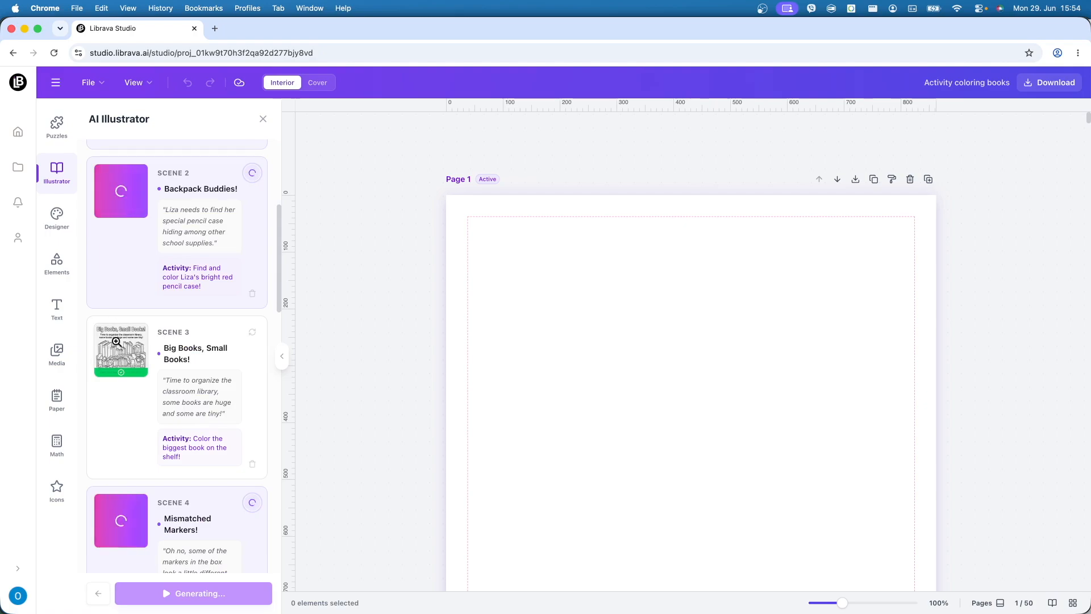
mouse_move(114, 340)
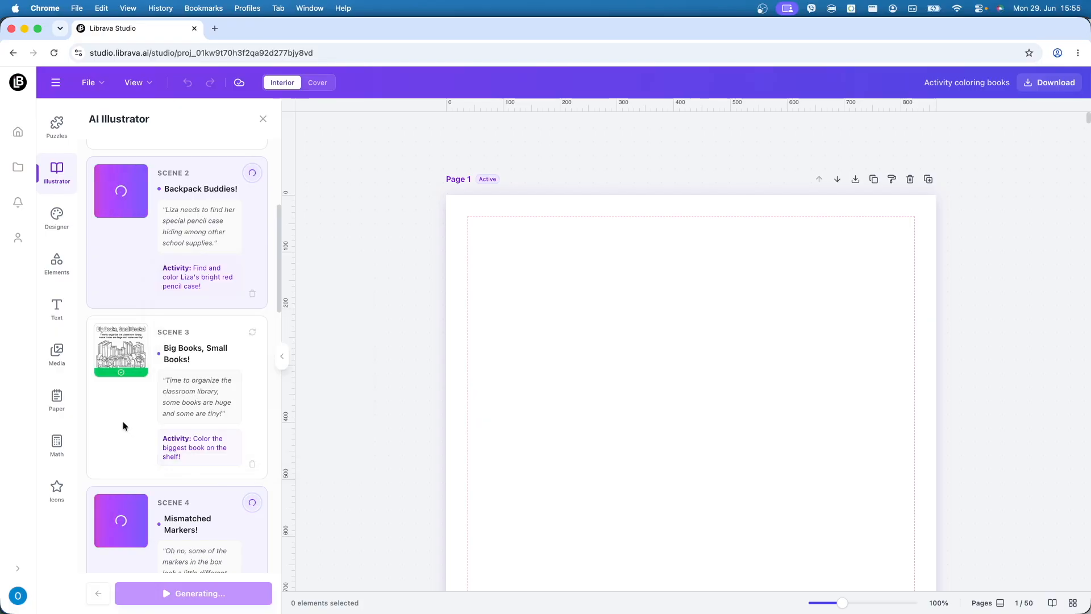
Step: Look through the scenes while they generate and preview the finished pages of Scene 9, Scene 10 and Scene 1
scroll(128, 425, "down", 3)
scroll(166, 441, "down", 12)
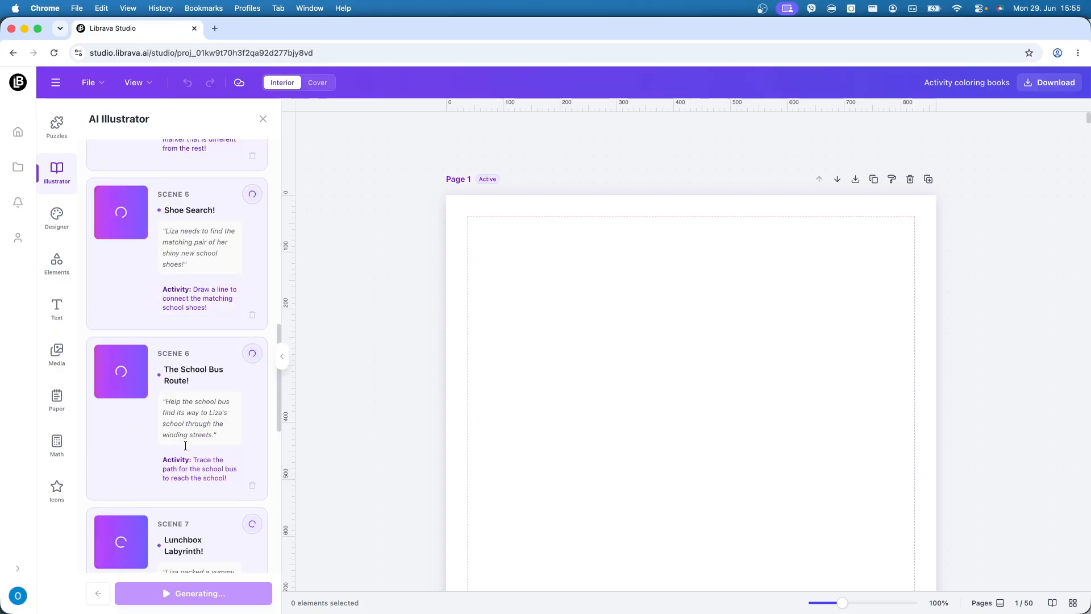
scroll(197, 450, "down", 2)
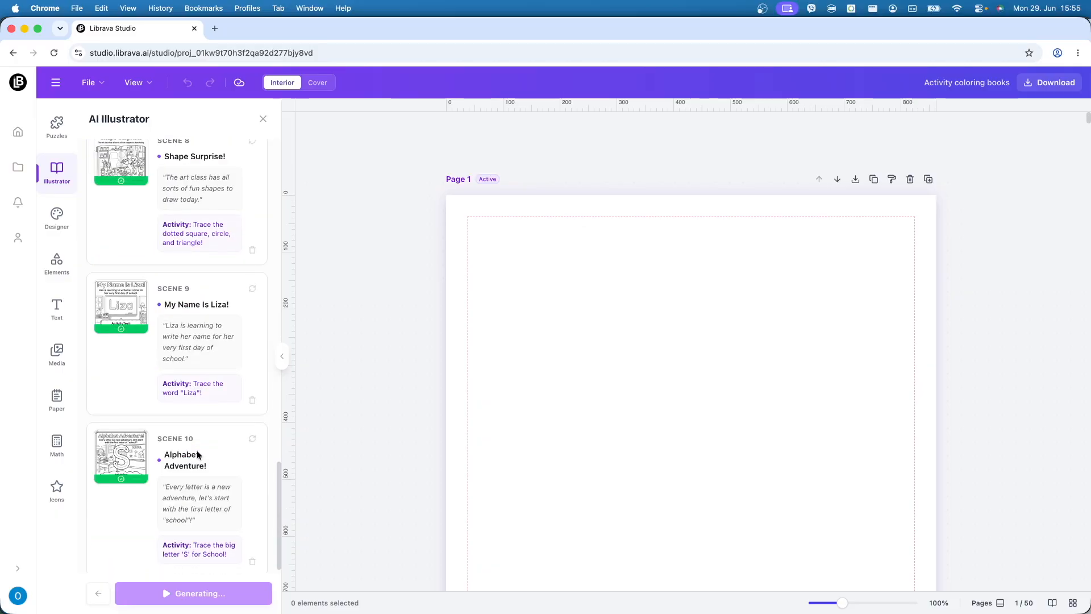
left_click(126, 300)
left_click(125, 455)
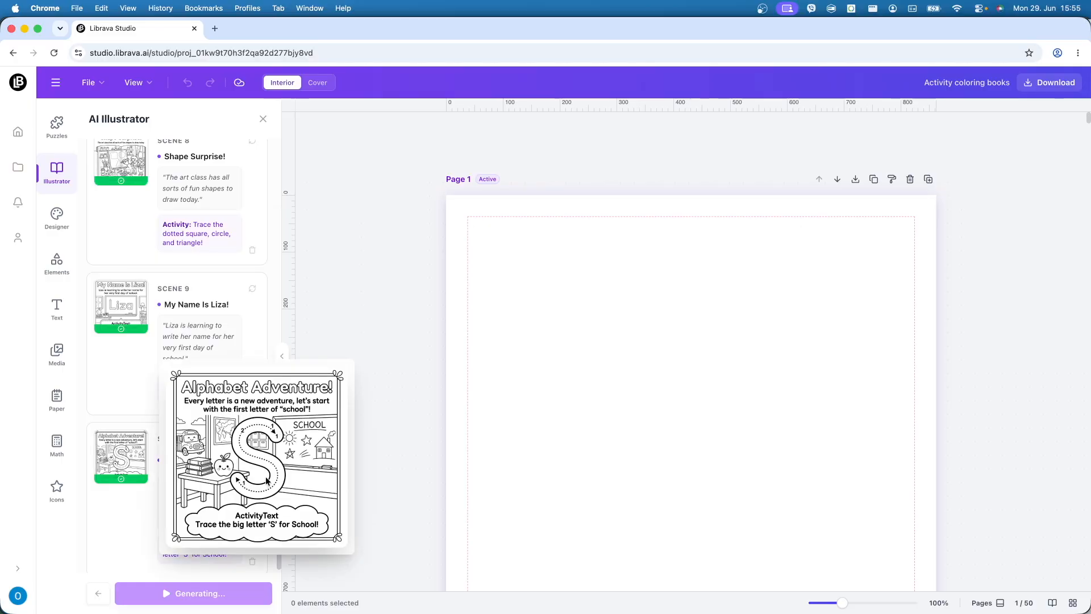
left_click(125, 387)
scroll(134, 449, "down", 1)
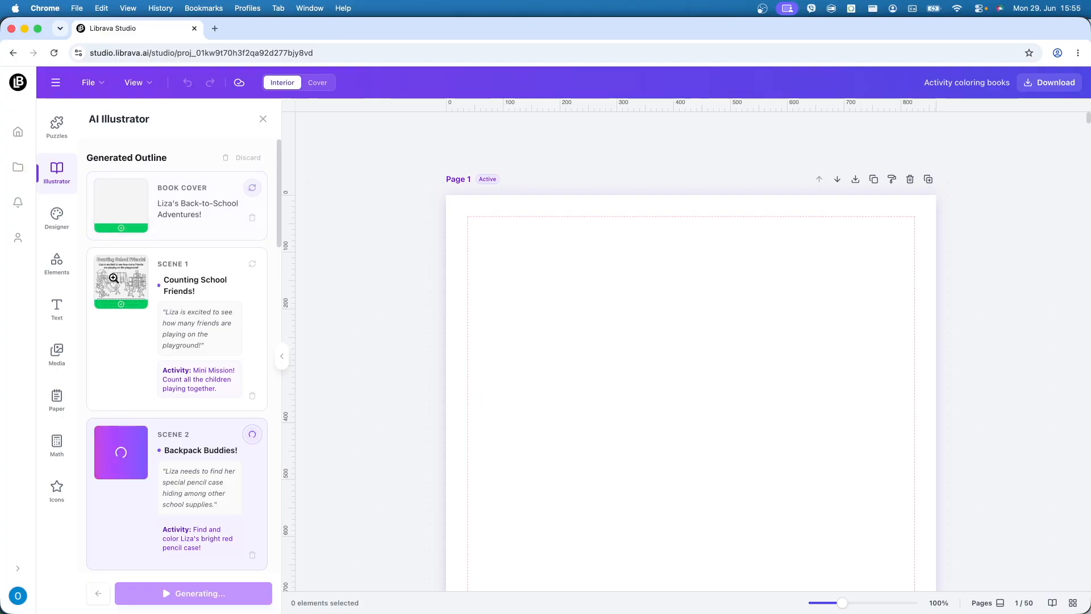
left_click(114, 278)
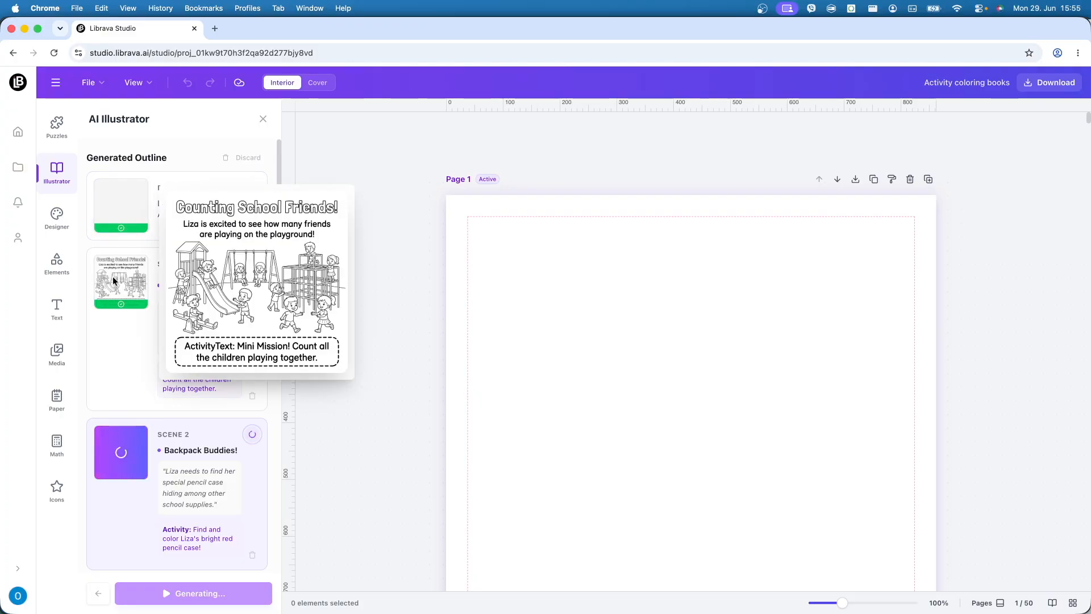
left_click(126, 356)
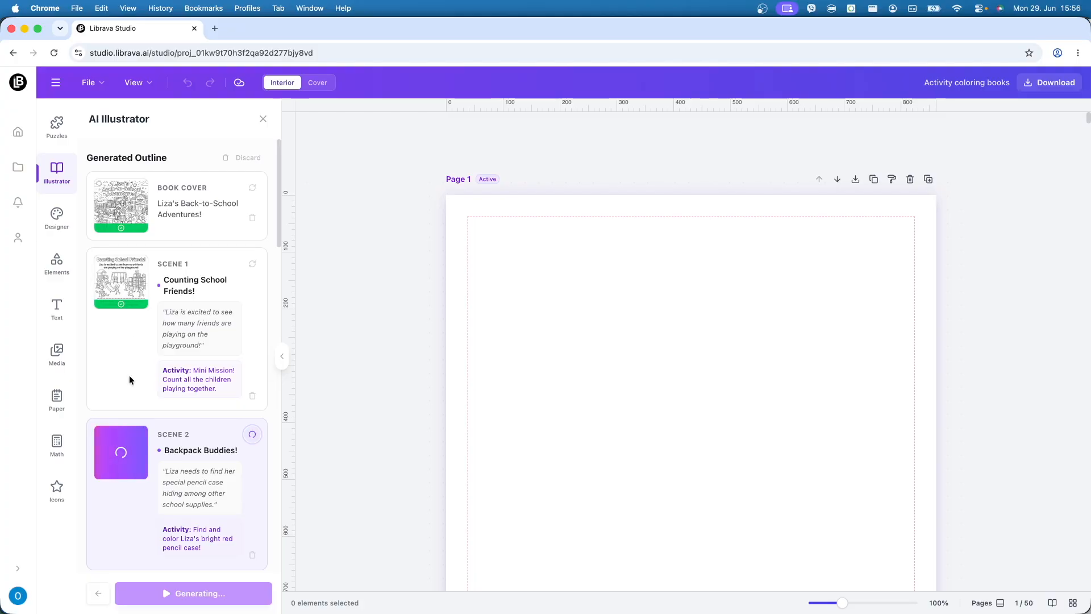
Step: Check the remaining scene images, preview the Scene 2 "Backpack Buddies!" page, and look over the outline down to Scene 10
scroll(129, 375, "down", 6)
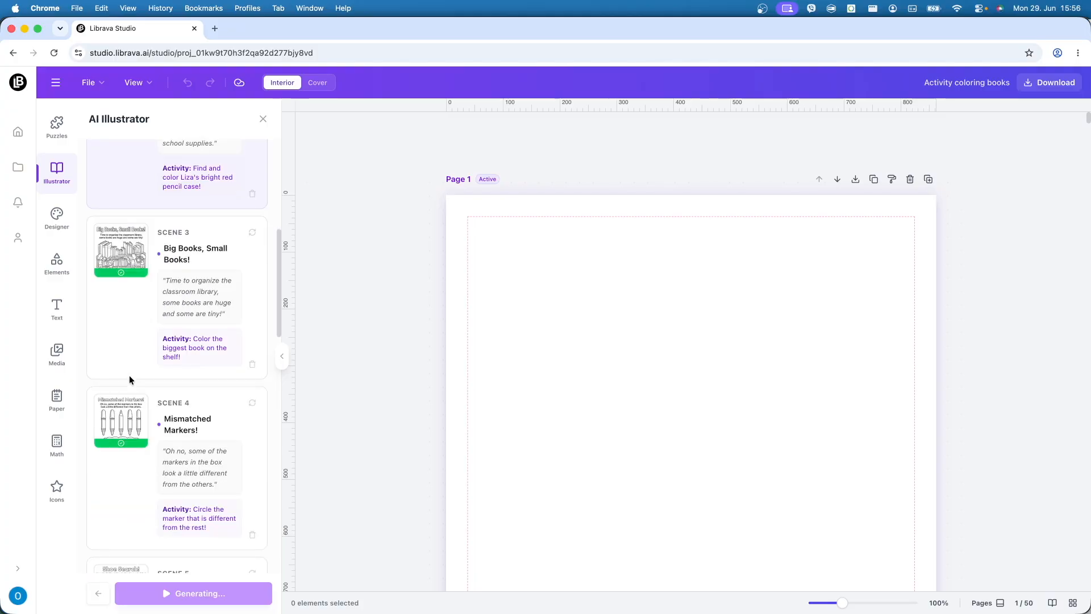
scroll(128, 376, "down", 8)
scroll(128, 375, "up", 15)
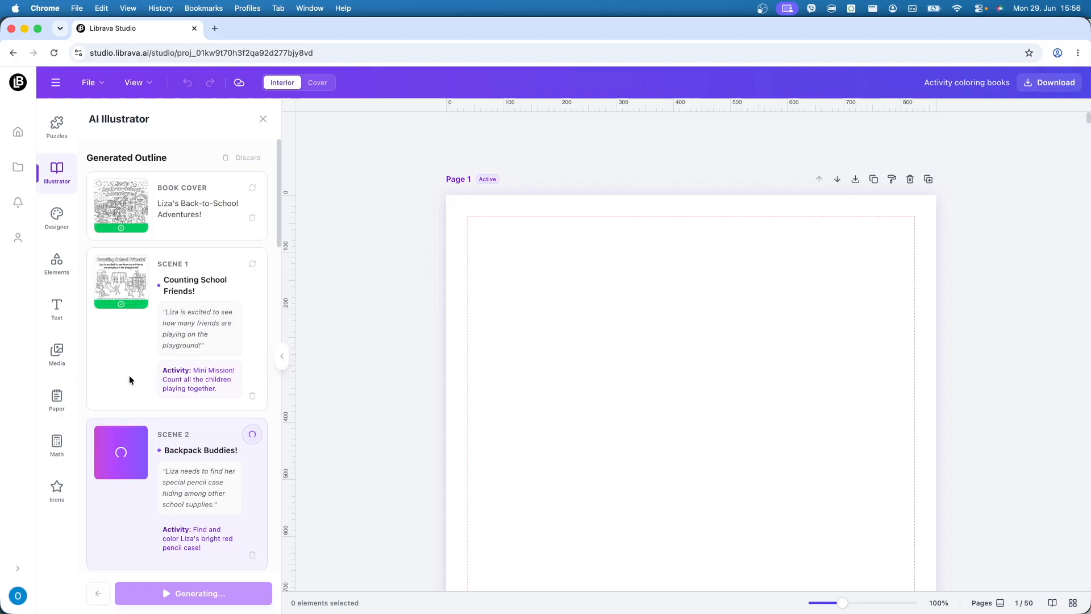
scroll(128, 375, "down", 3)
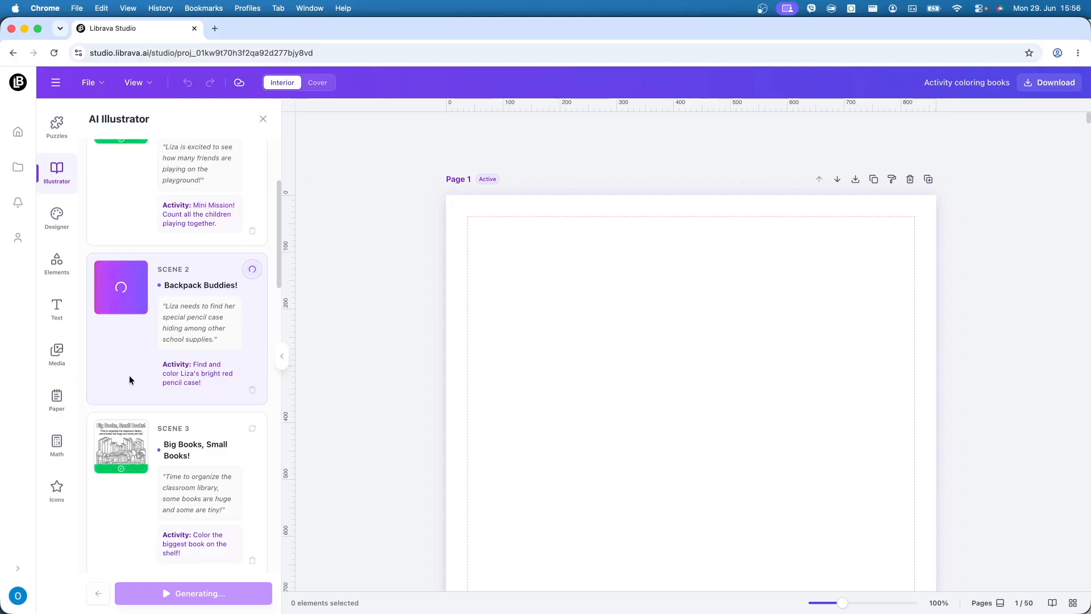
scroll(130, 380, "down", 3)
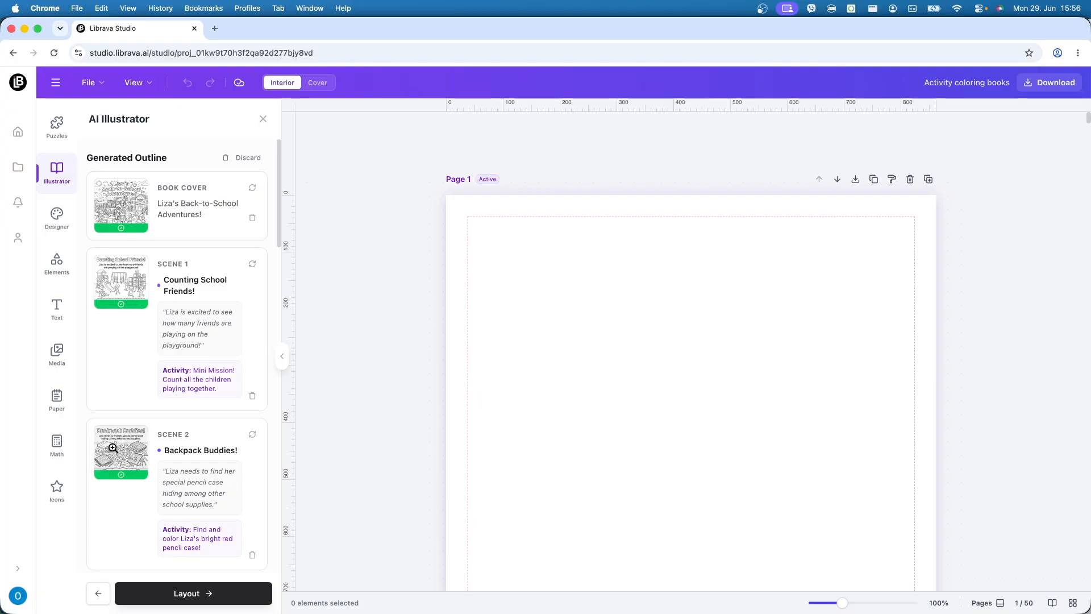
left_click(111, 445)
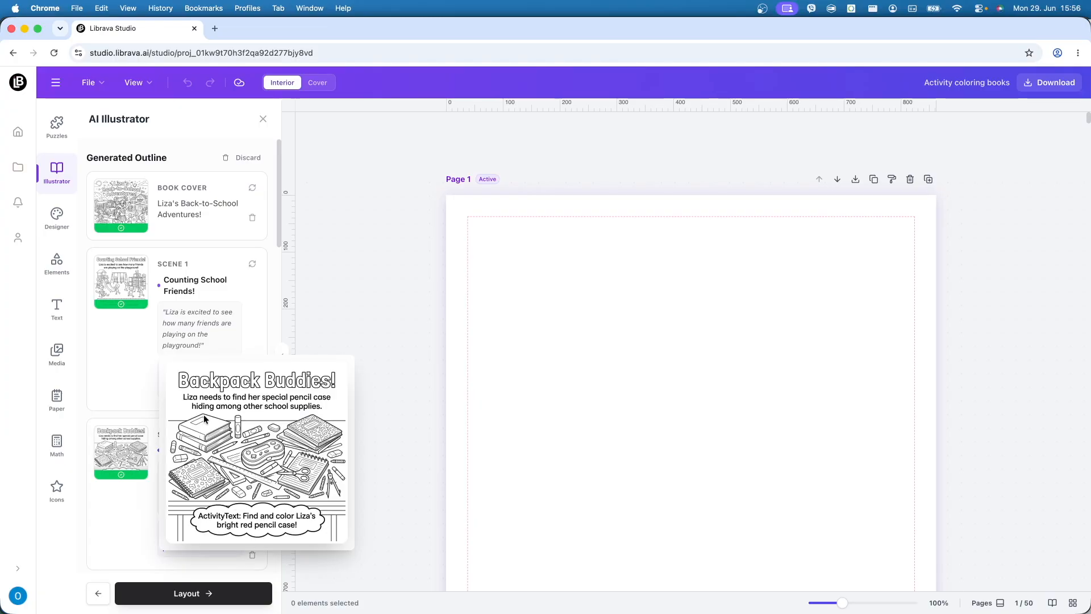
left_click(127, 373)
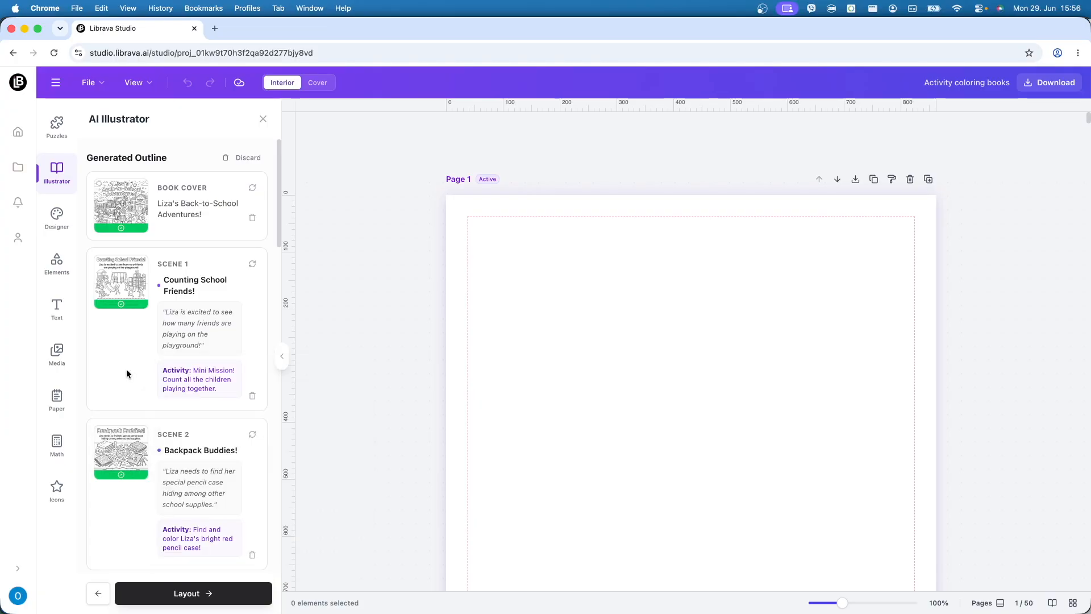
scroll(126, 369, "down", 15)
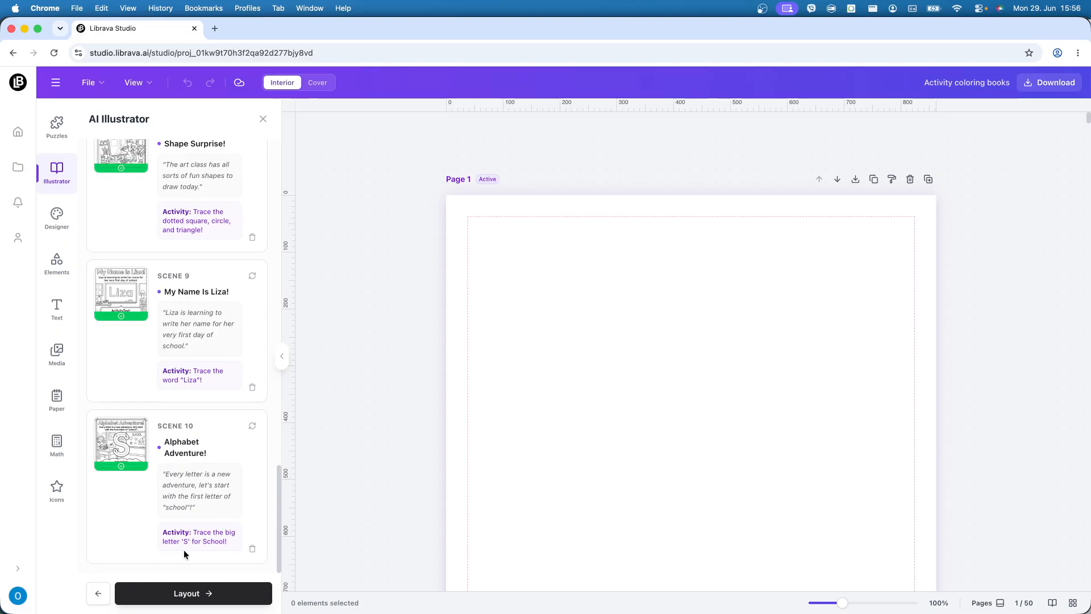
Step: Proceed to laying out the generated images, choosing the Bordered page layout and placement on existing pages
left_click(184, 593)
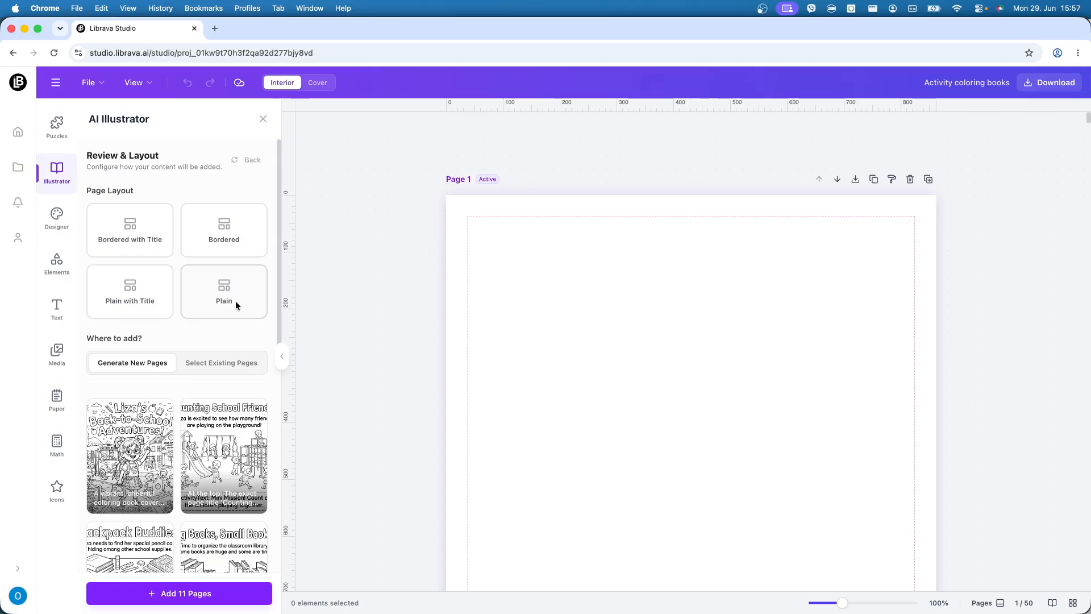
left_click(216, 241)
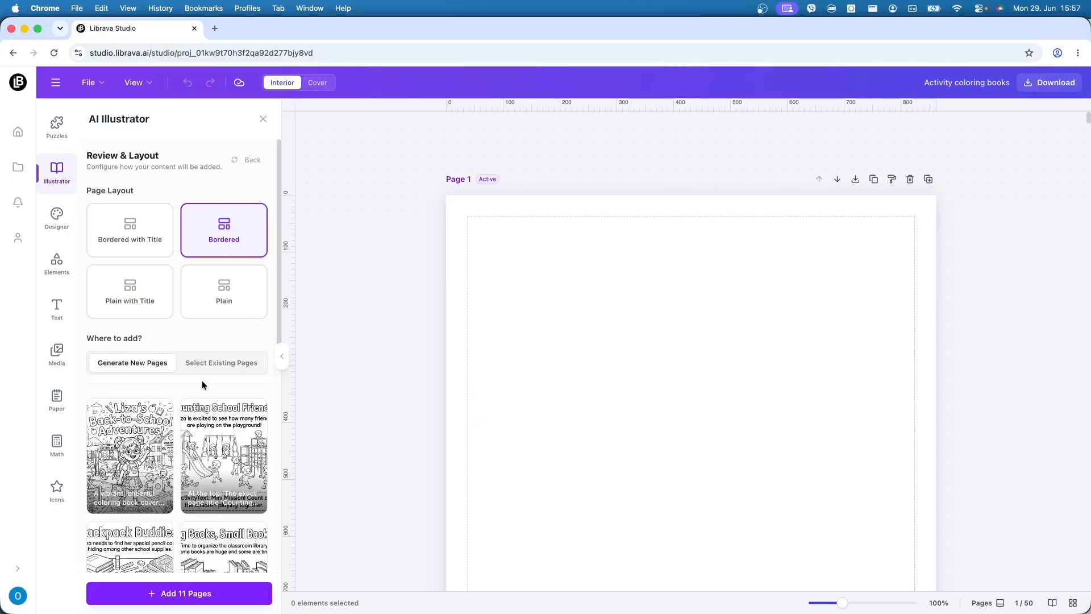
left_click(208, 367)
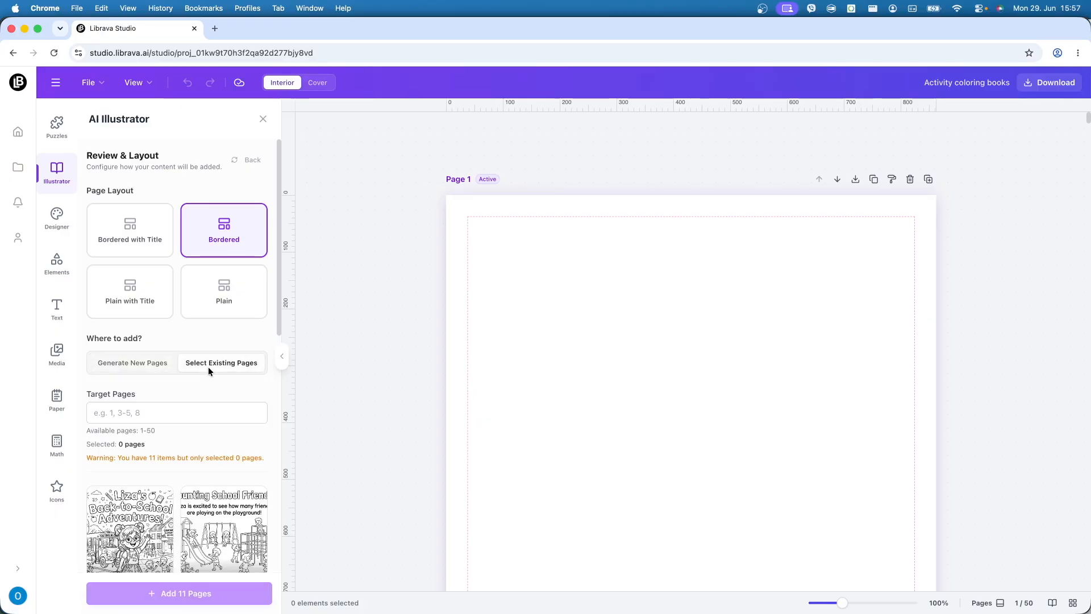
Step: Set the target pages to 1-11 and add the 11 generated images to them
left_click(160, 416)
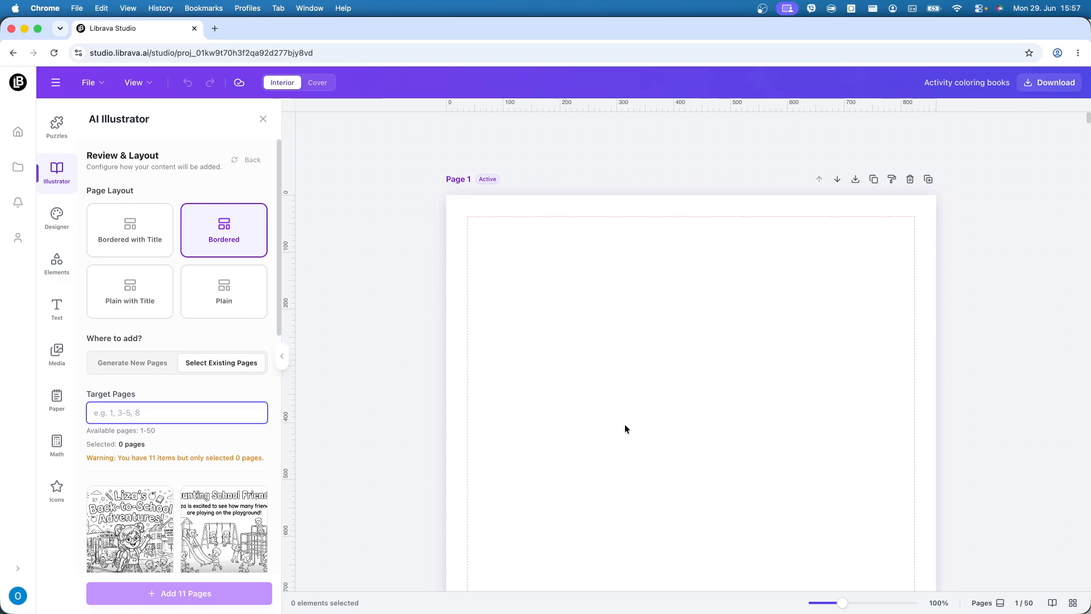
type("1")
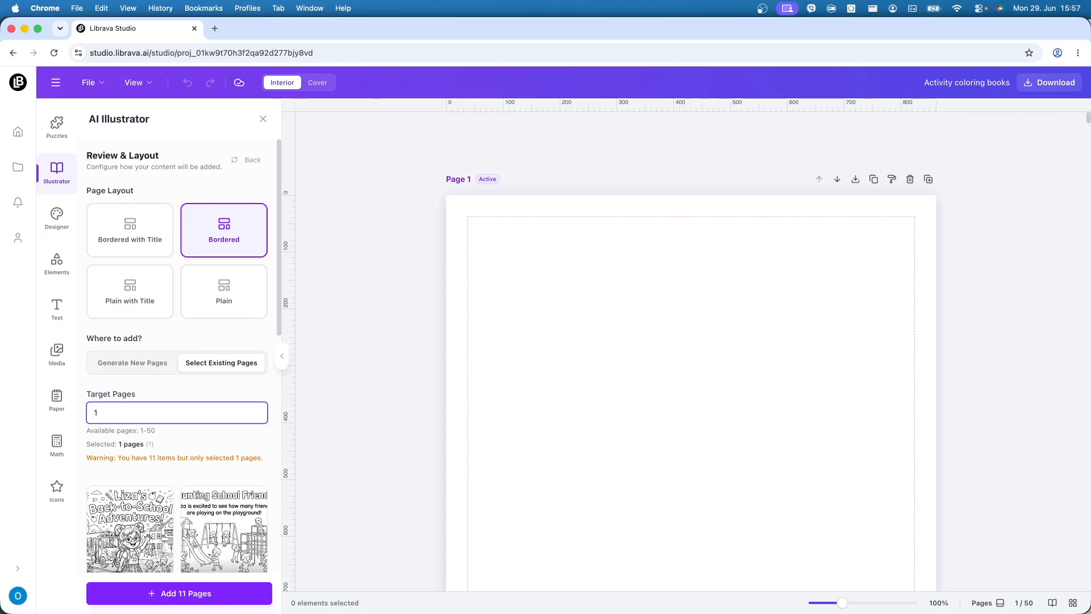
type(",")
key("BackSpace")
type("-11")
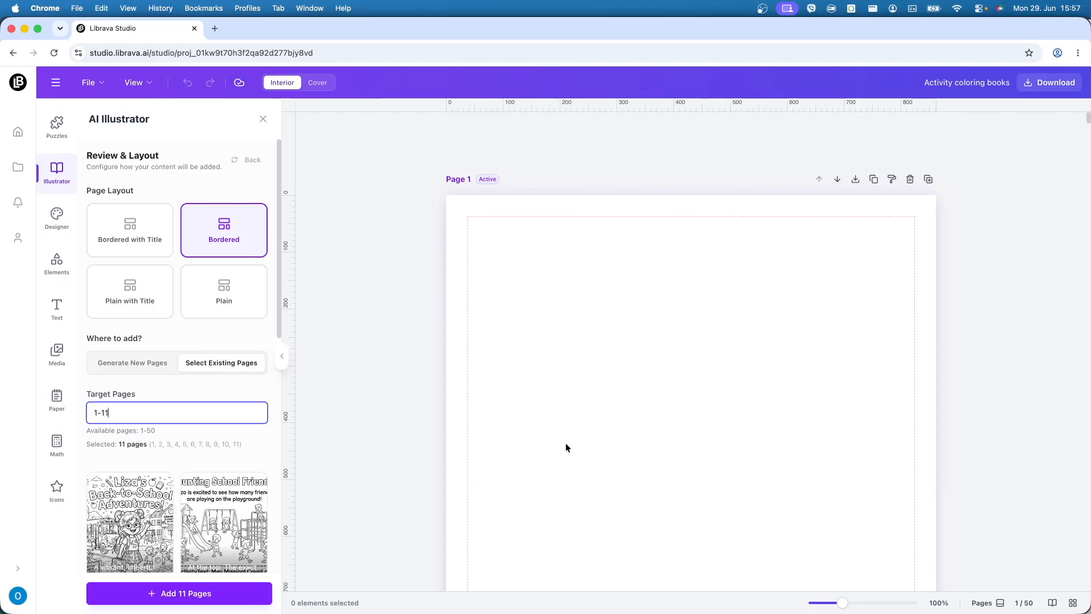
scroll(216, 471, "down", 4)
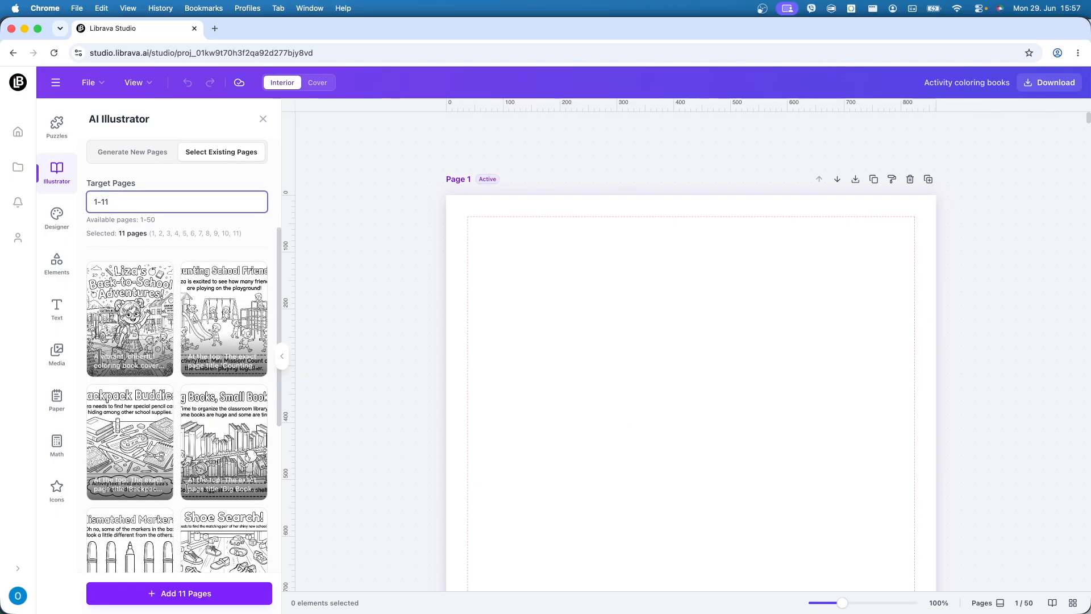
left_click(177, 594)
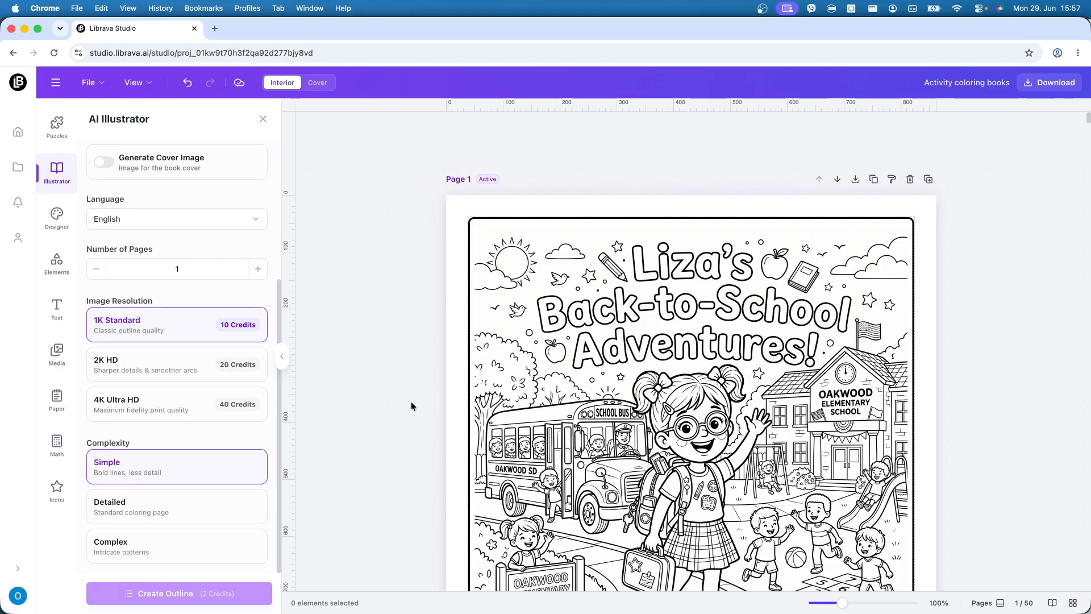
Step: Look through the filled interior pages, from the title page past "Shoe Search!" to "Shape Surprise!", and return to page 1
scroll(410, 402, "down", 7)
scroll(411, 401, "down", 20)
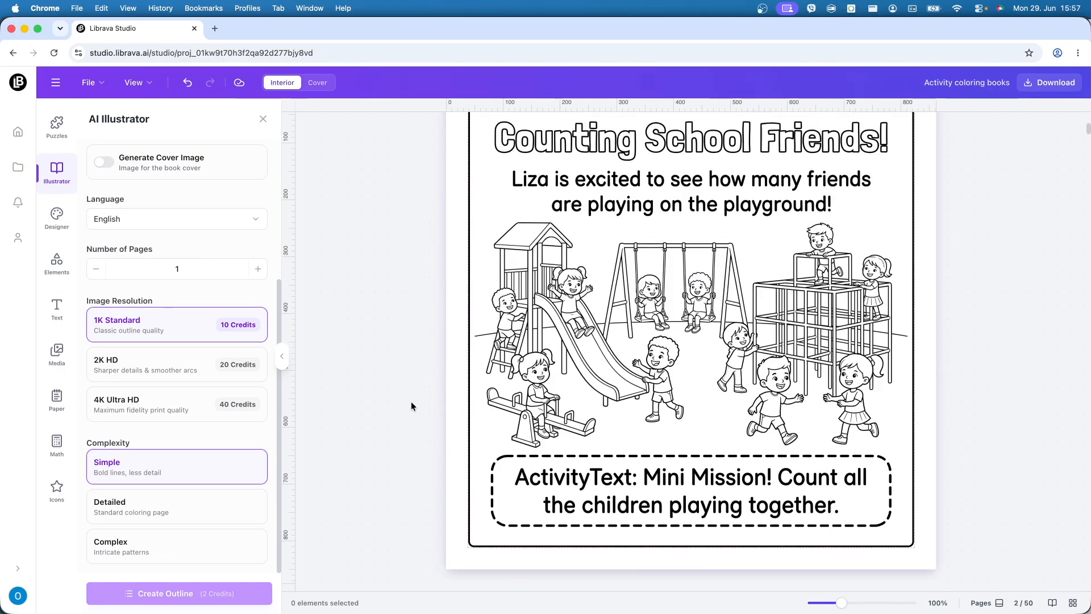
scroll(411, 401, "down", 10)
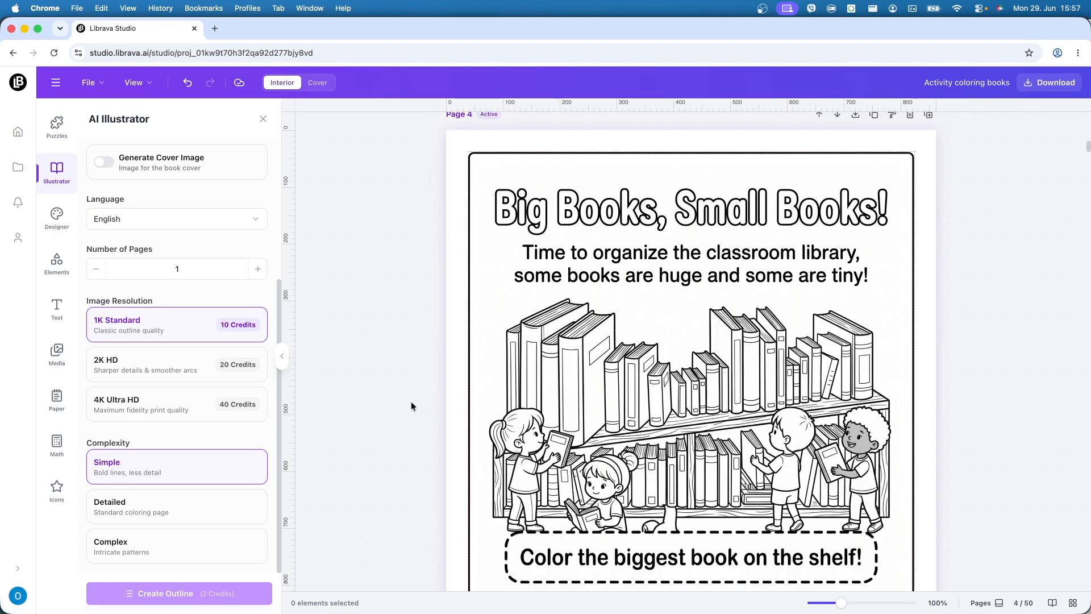
scroll(411, 401, "down", 15)
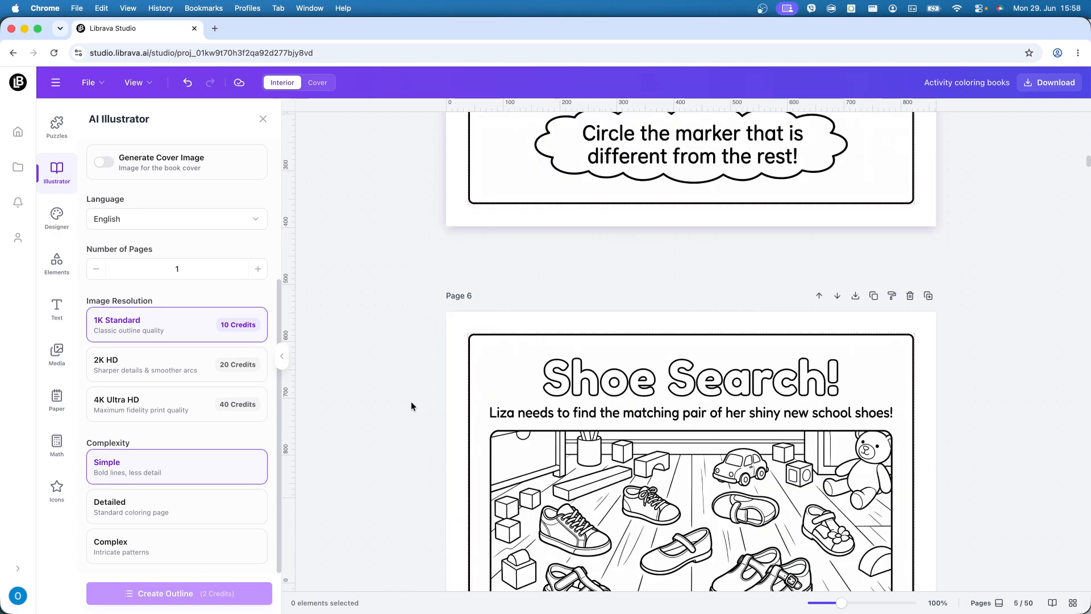
scroll(411, 401, "up", 5)
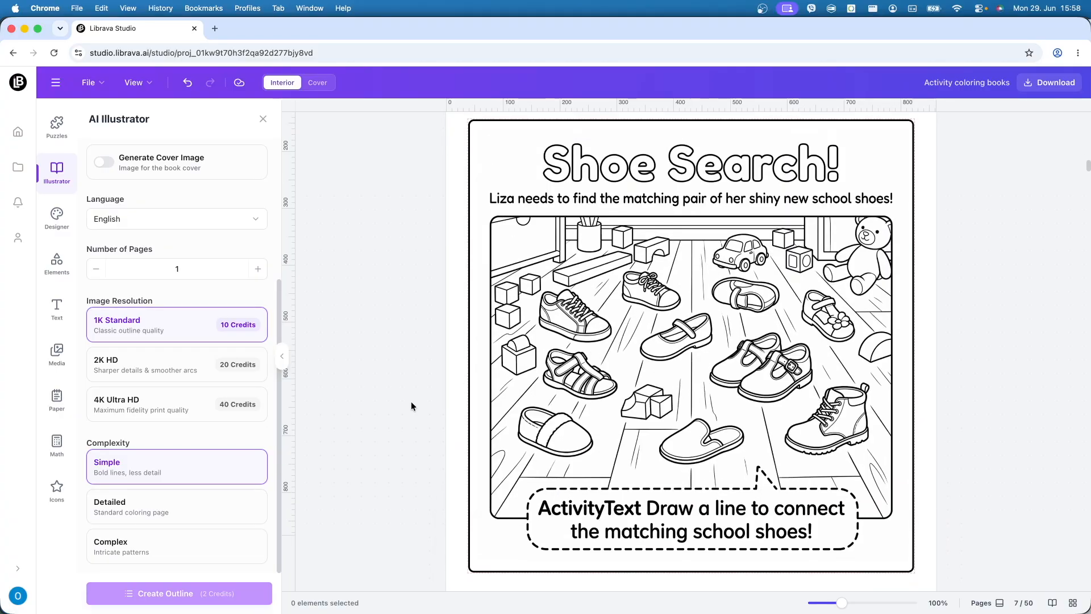
scroll(411, 402, "down", 10)
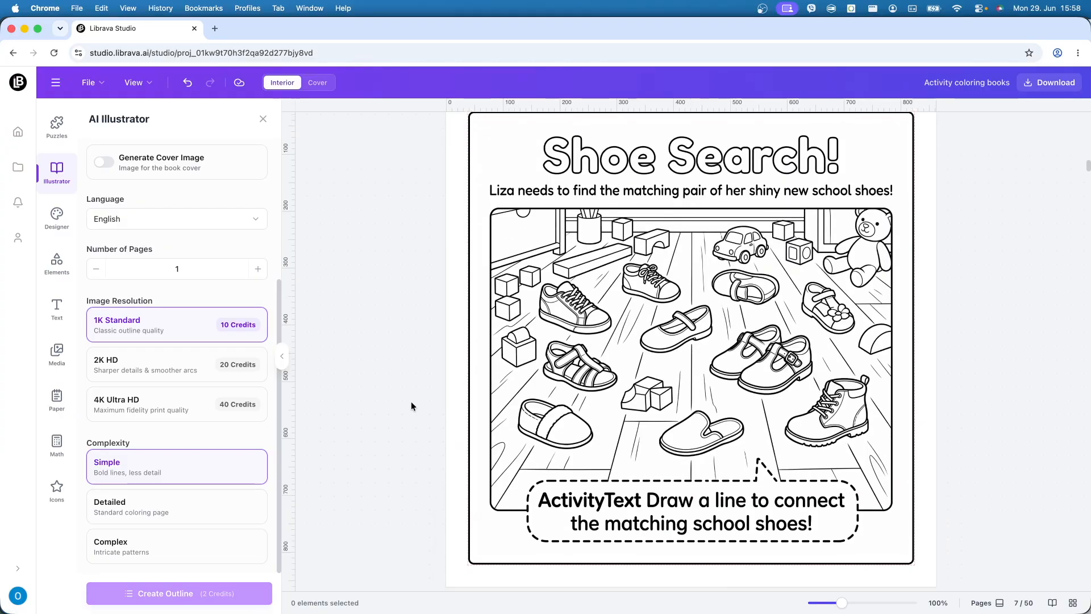
scroll(411, 401, "up", 20)
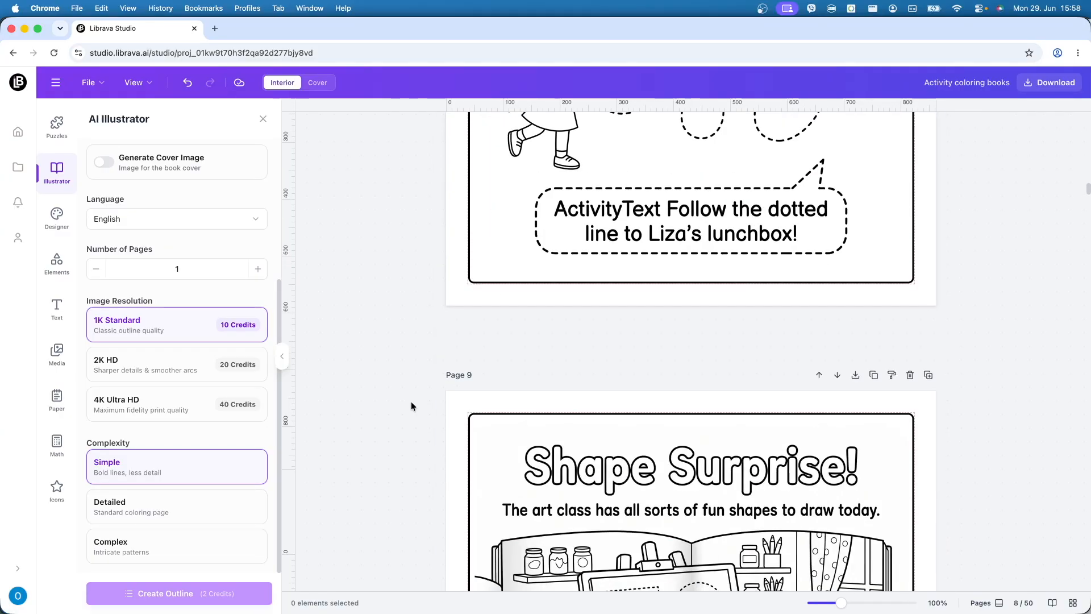
Step: Vectorize the "Back-to-School Adventures!" title image on page 1 and check the whole page
left_click(637, 376)
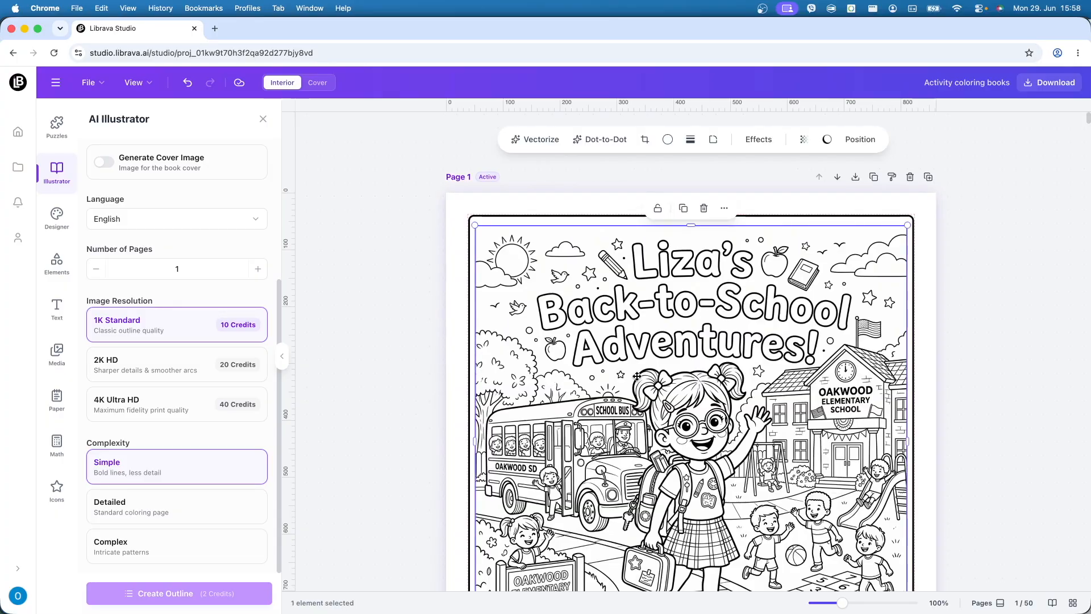
scroll(392, 374, "down", 1)
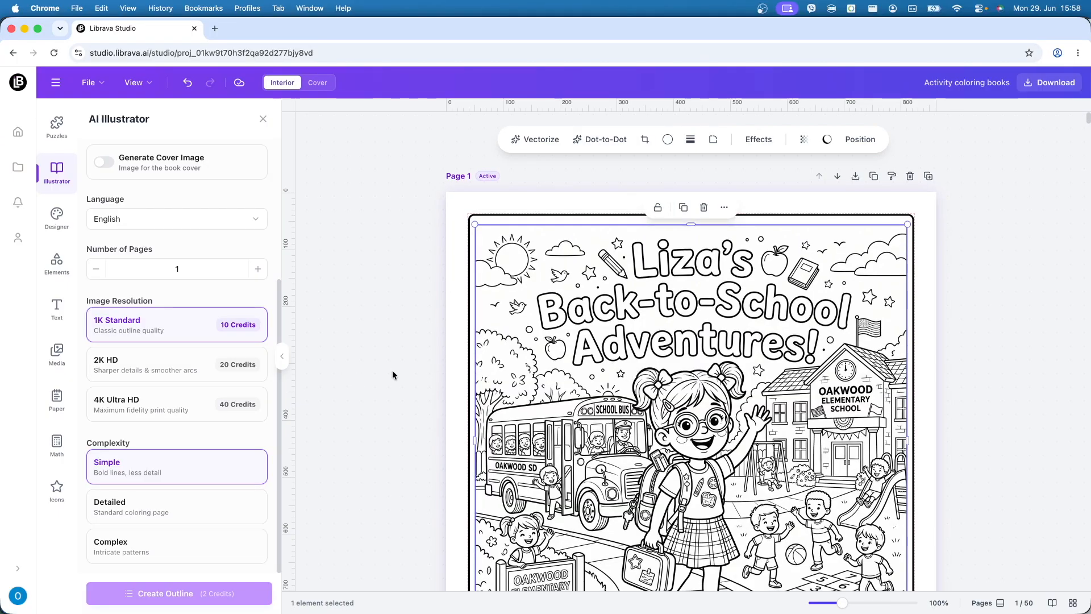
scroll(393, 375, "down", 2)
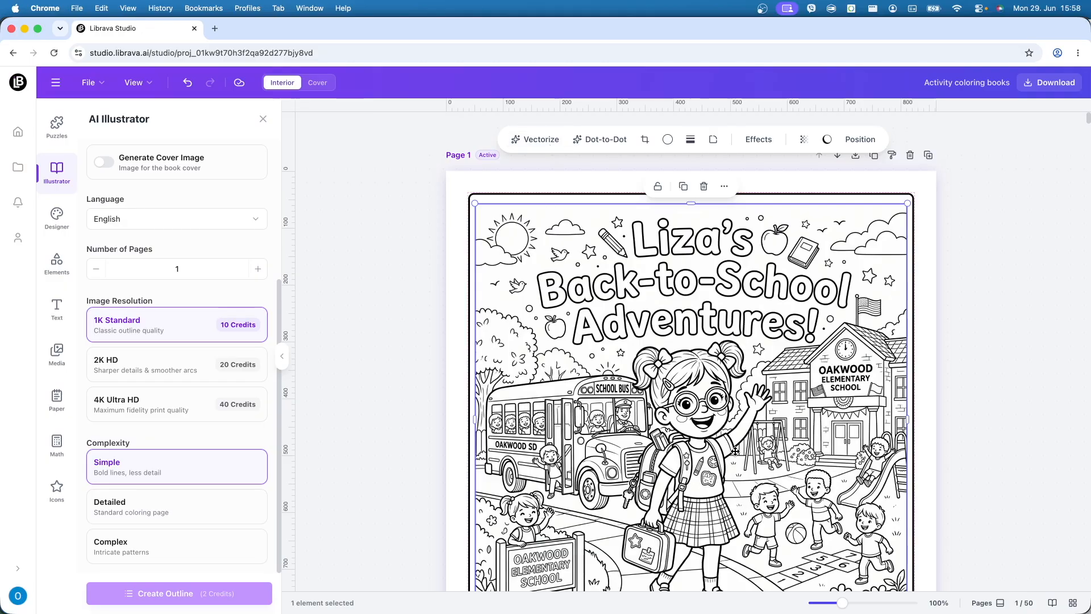
scroll(735, 450, "down", 1)
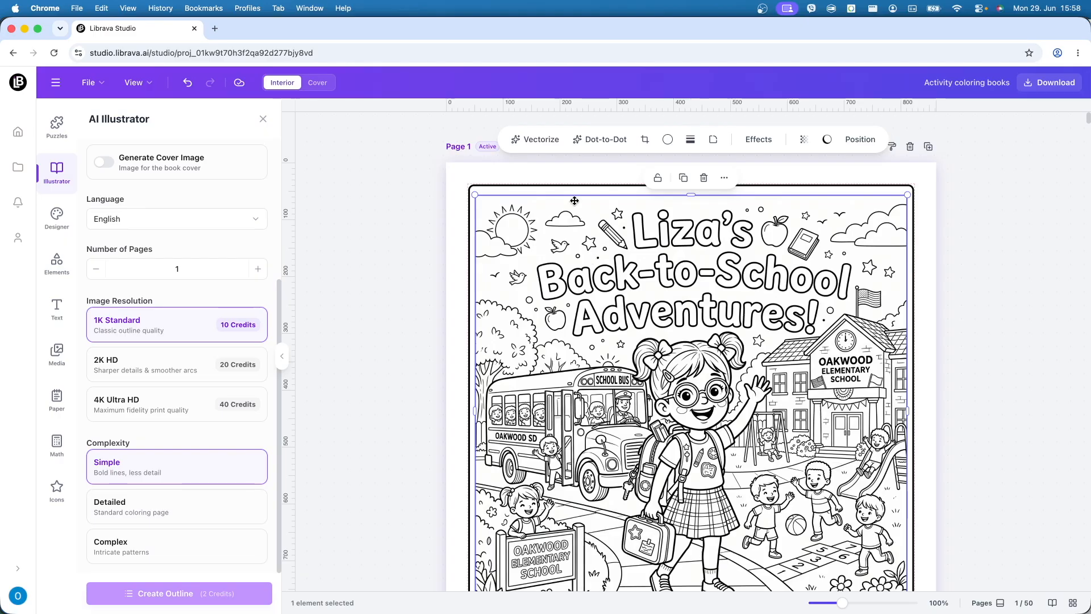
left_click(545, 140)
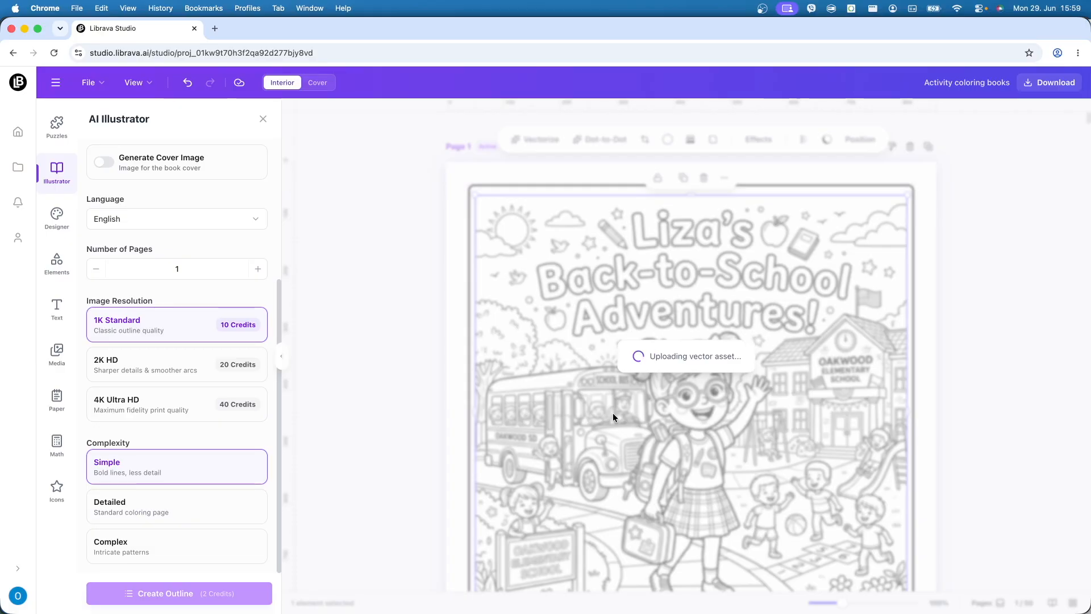
left_click(452, 377)
scroll(759, 435, "down", 2)
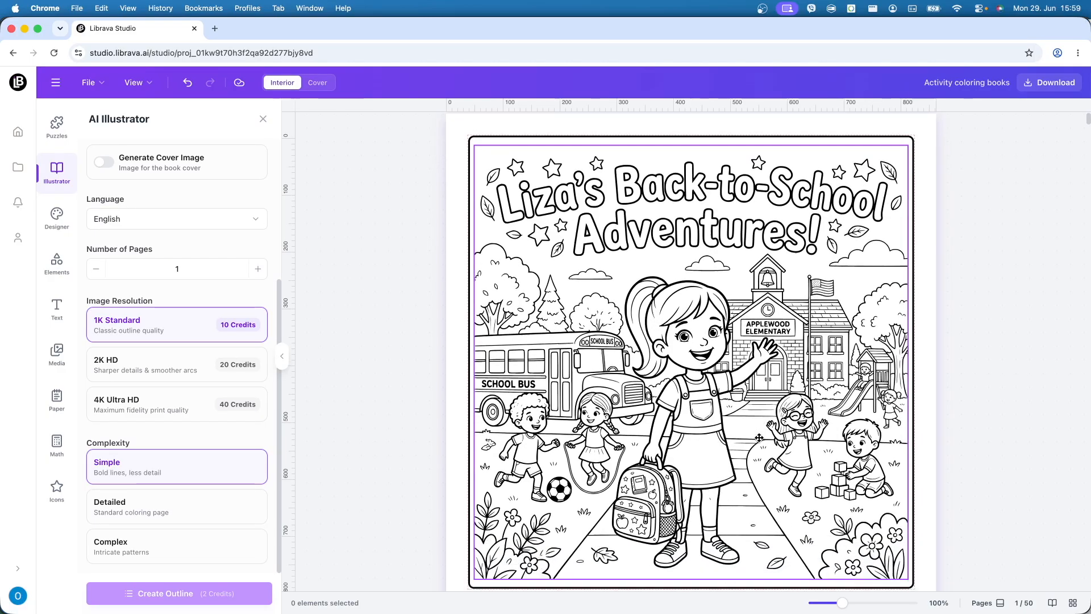
scroll(758, 437, "down", 1)
scroll(759, 438, "up", 3)
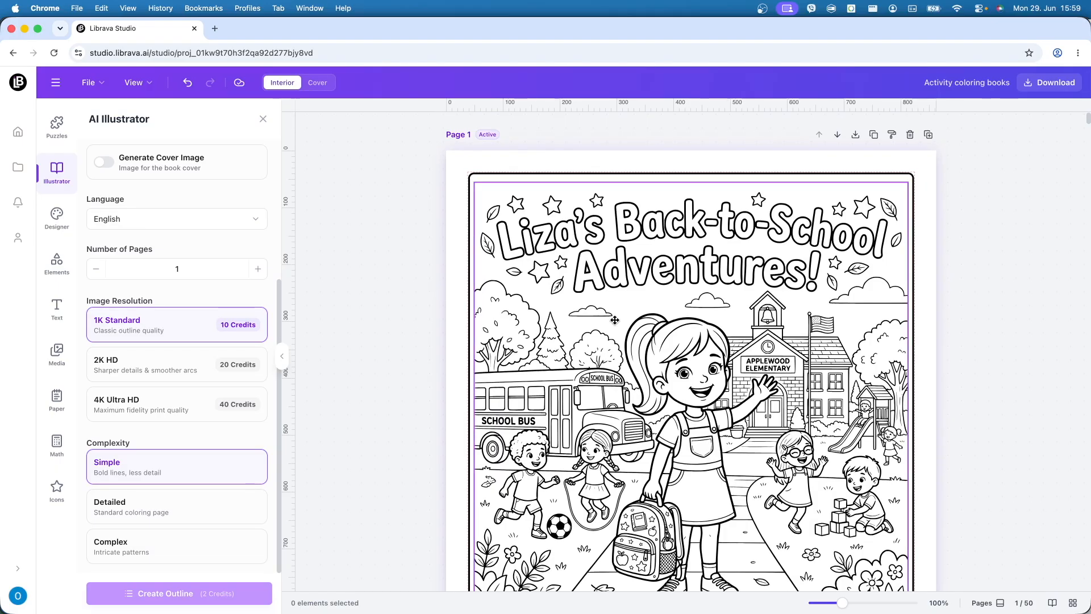
Step: Browse the media library's full collection of AI images and the full list of uploads with the vectorized SVG files
left_click(60, 364)
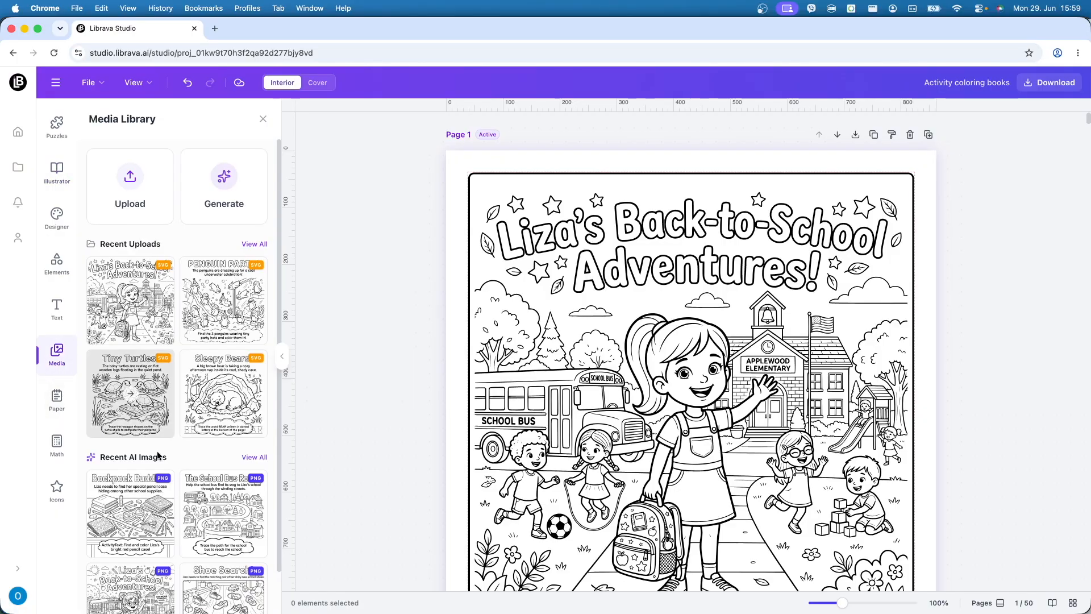
left_click(254, 457)
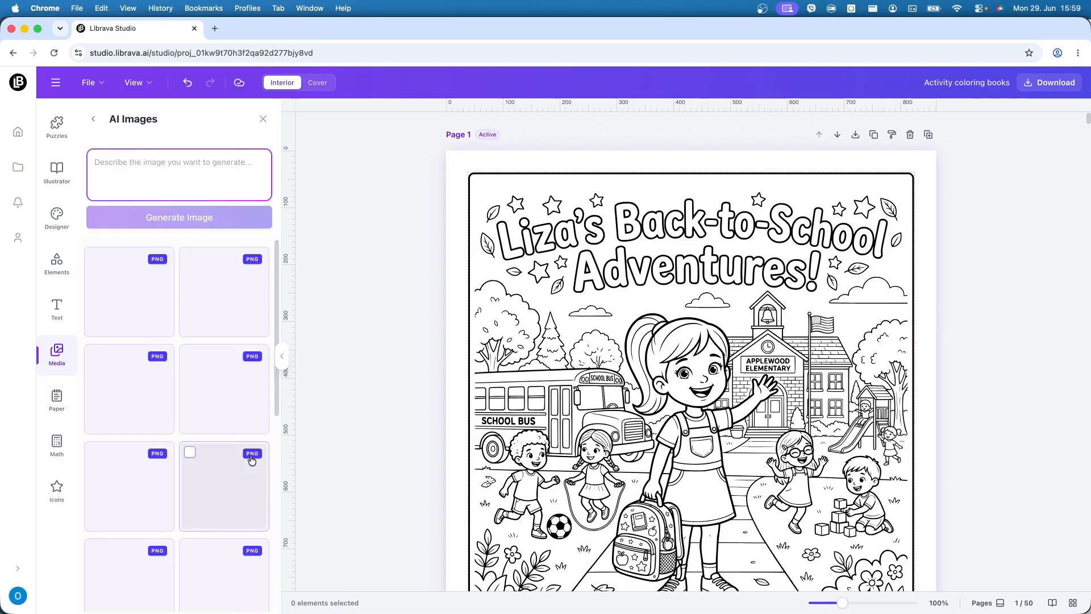
scroll(252, 459, "down", 3)
scroll(252, 459, "down", 5)
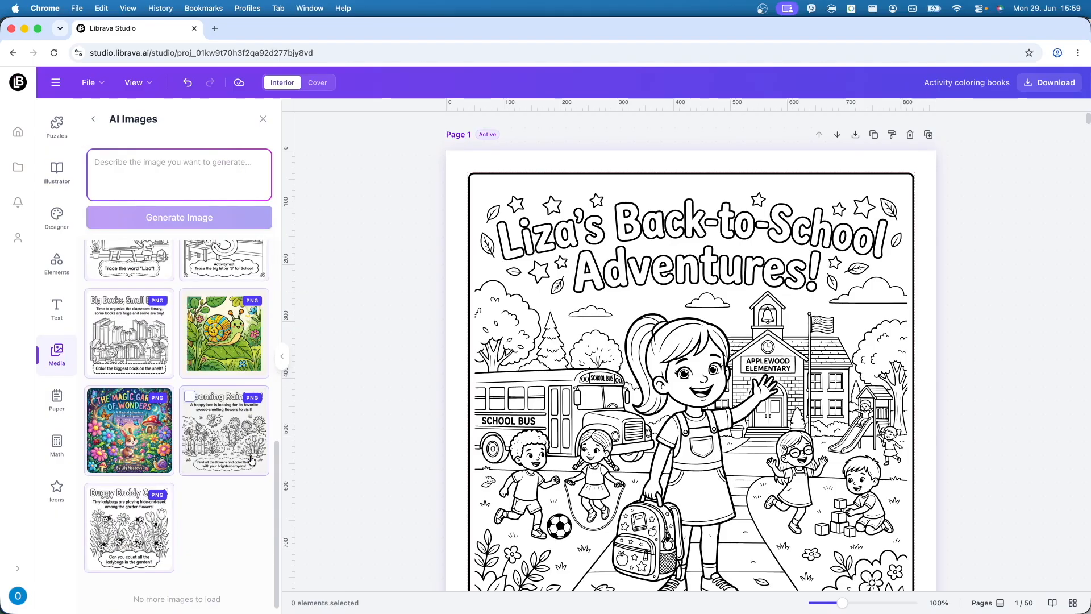
scroll(252, 459, "up", 8)
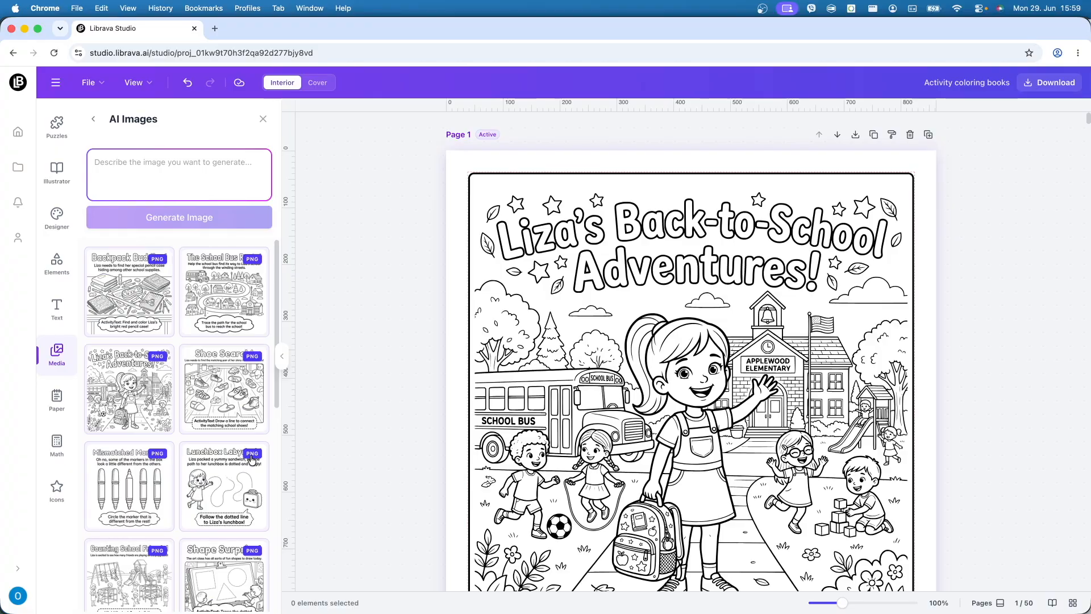
left_click(94, 119)
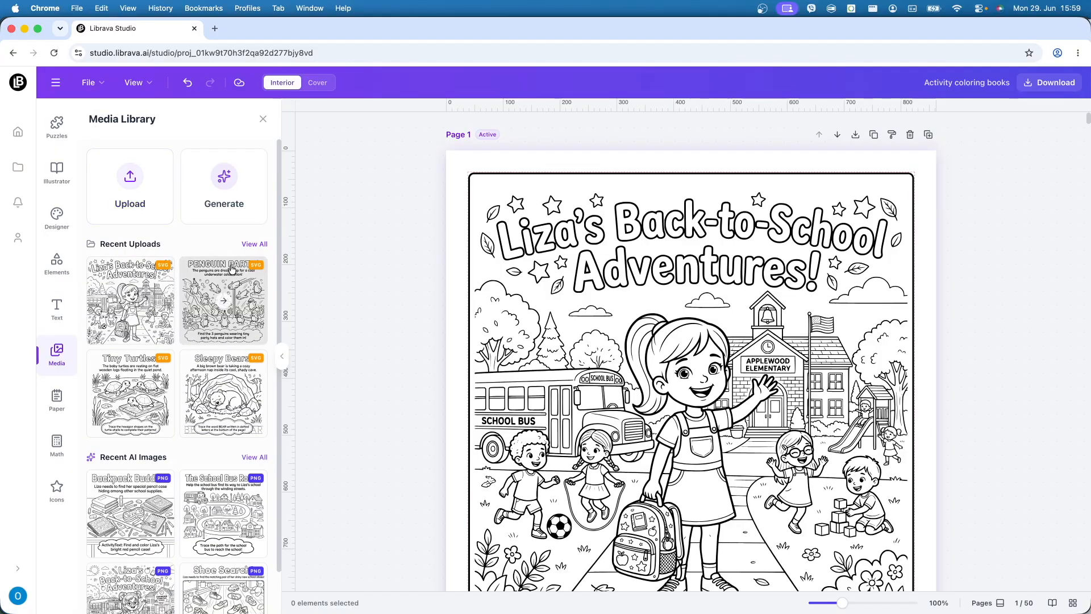
left_click(247, 245)
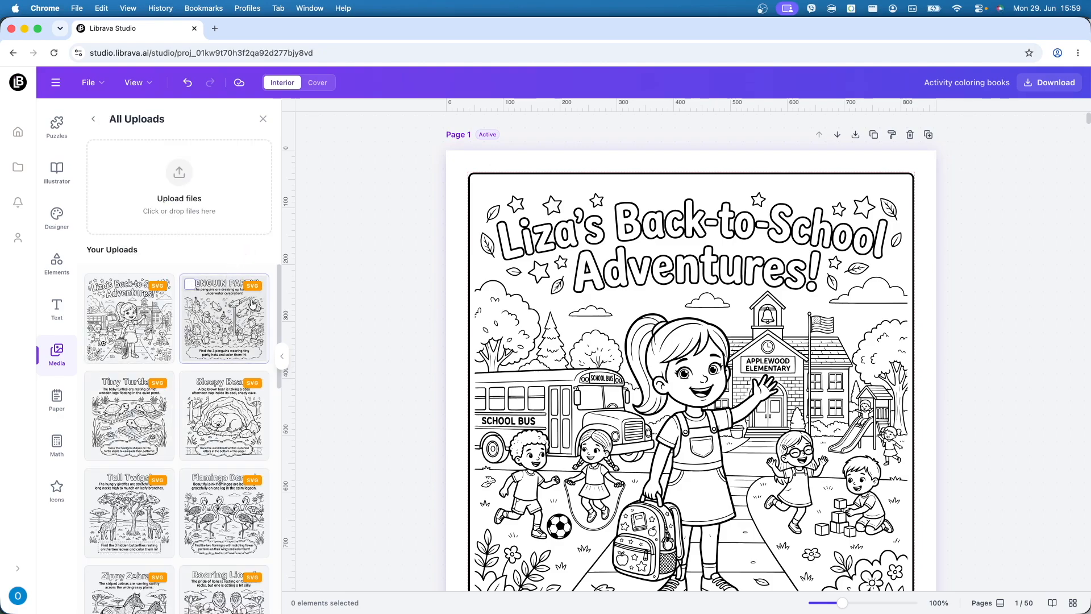
left_click(93, 119)
Step: Vectorize the "Counting School Friends!" image on page 2
left_click(680, 368)
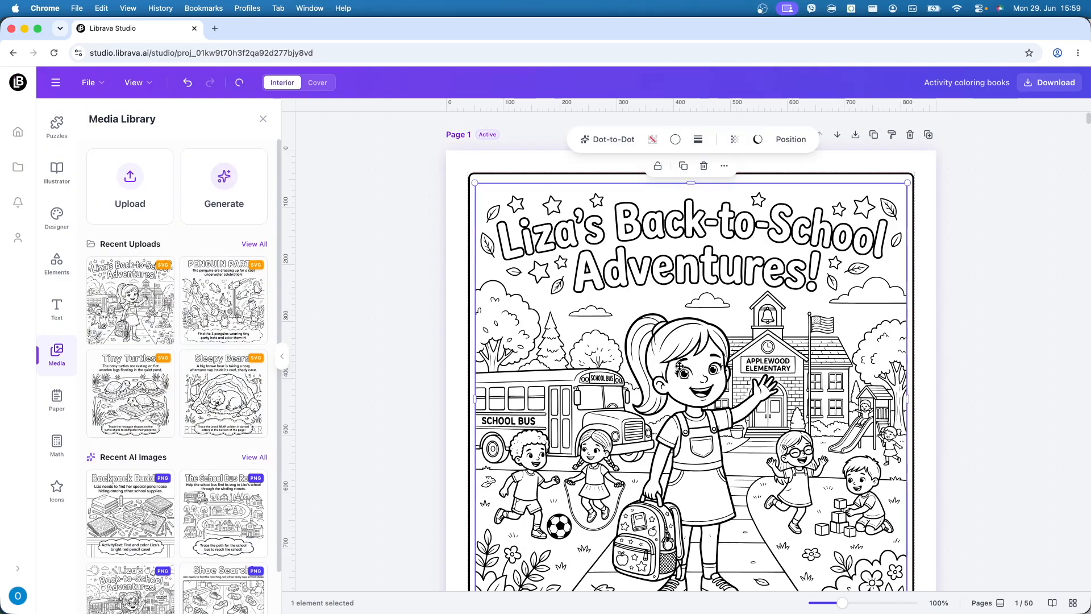
scroll(463, 452, "down", 5)
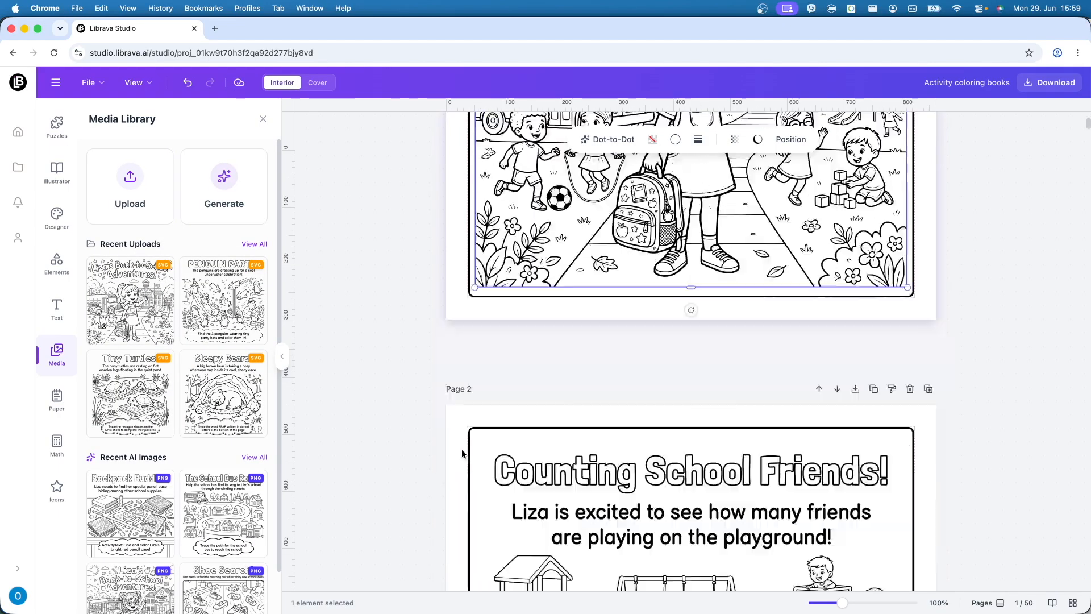
scroll(463, 453, "down", 3)
left_click(639, 434)
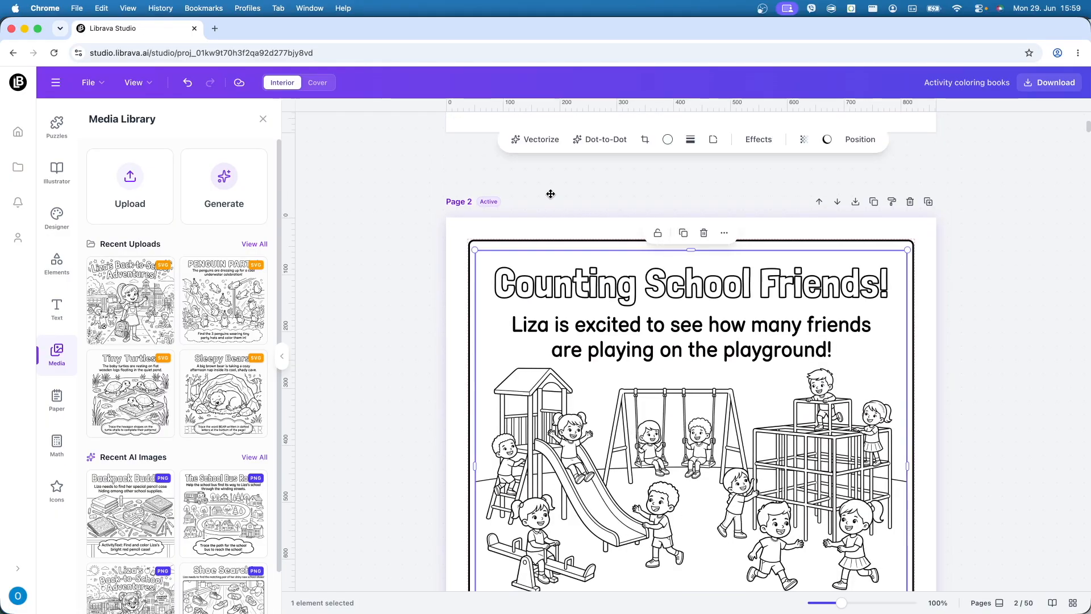
left_click(538, 142)
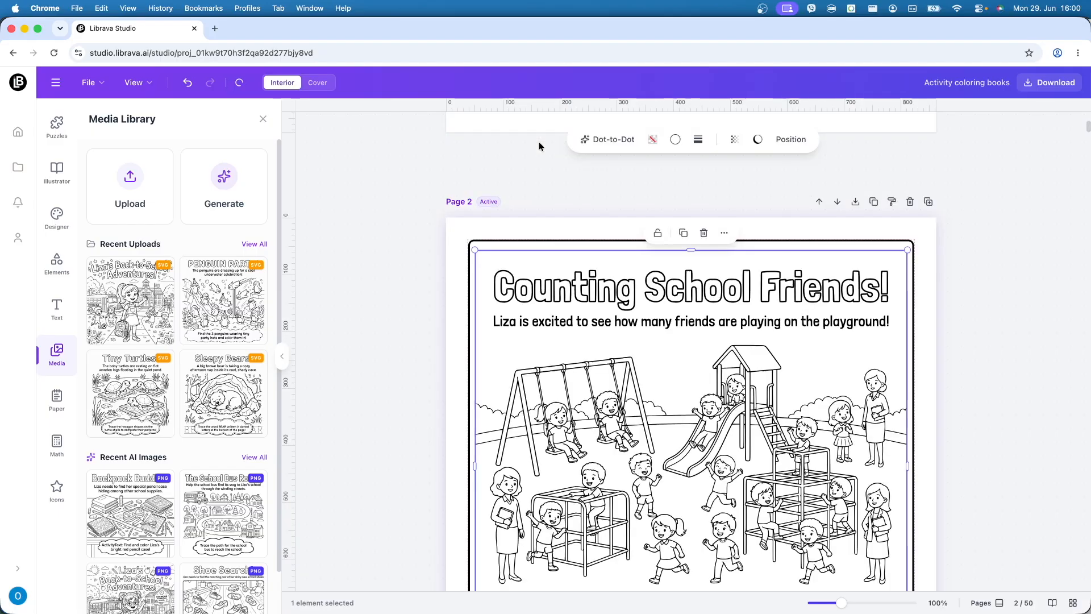
Step: Vectorize the "Alphabet Adventure!" image on page 11 and deselect it
scroll(474, 378, "down", 20)
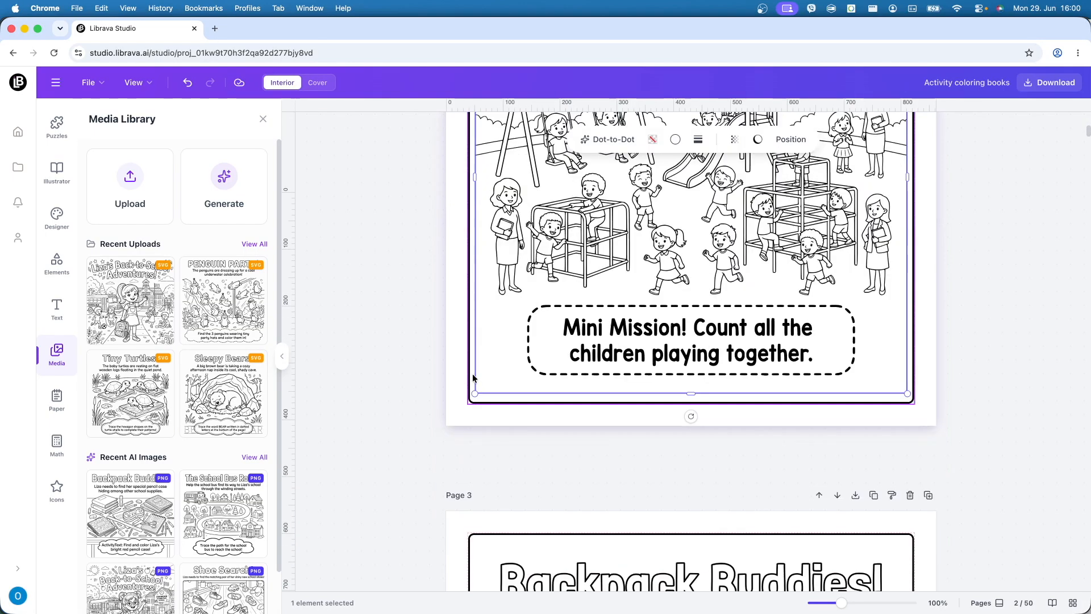
left_click(480, 398)
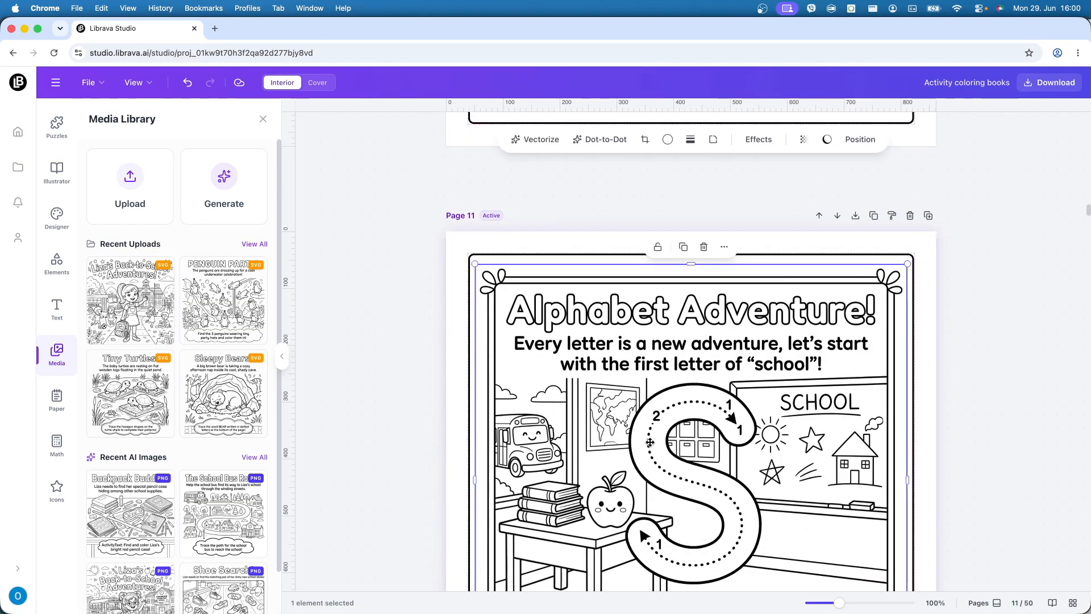
left_click(528, 141)
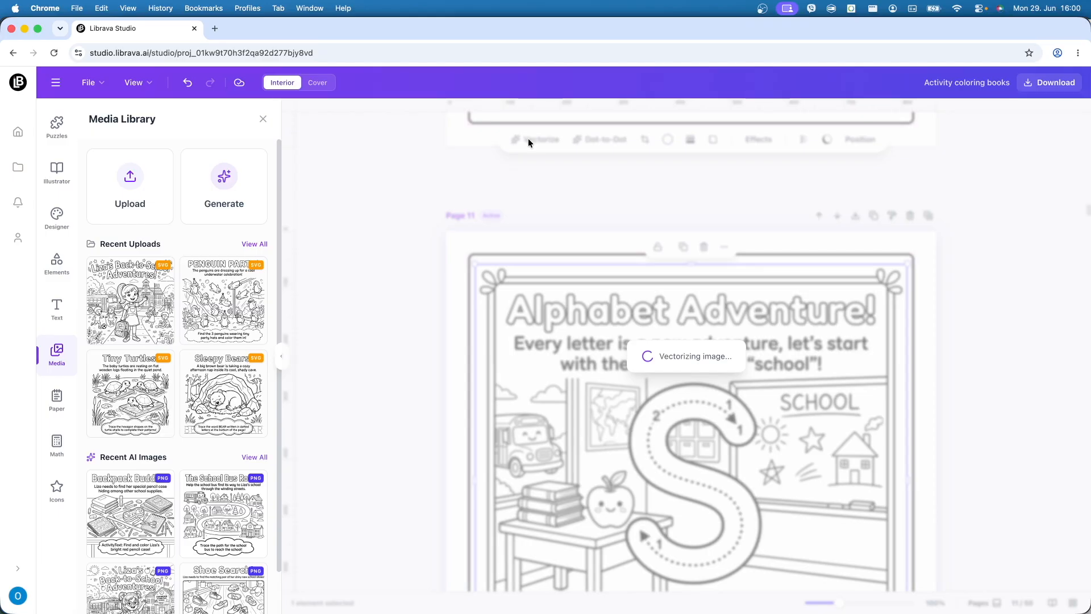
left_click(388, 319)
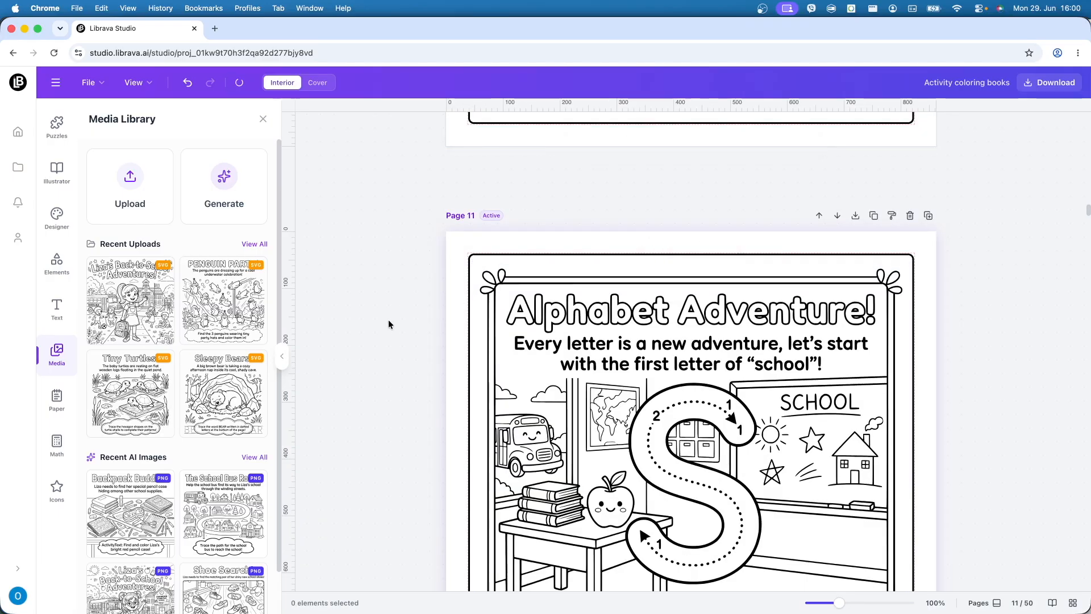
Step: Show all pages as a grid overview and move two blank pages in front of the "Liza's Back-to-School Adventures!" page
scroll(389, 319, "down", 5)
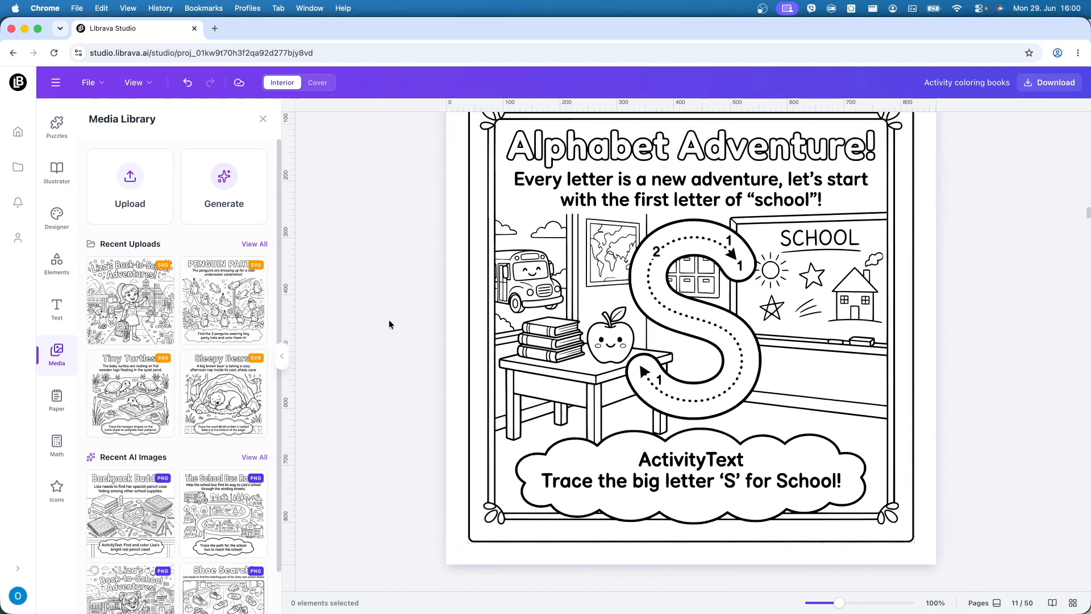
scroll(388, 320, "up", 1)
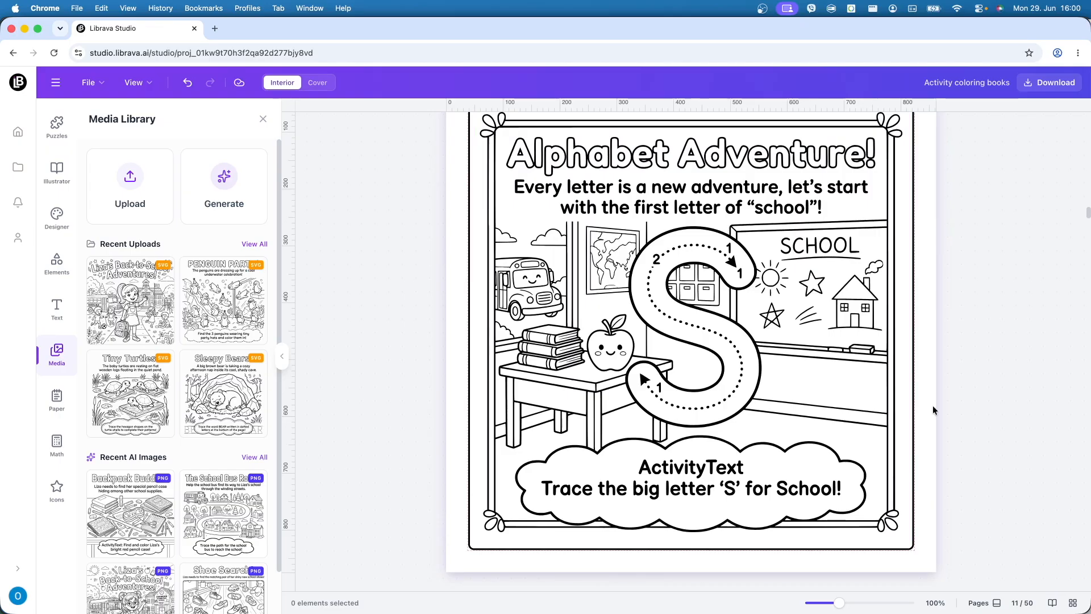
left_click(1073, 604)
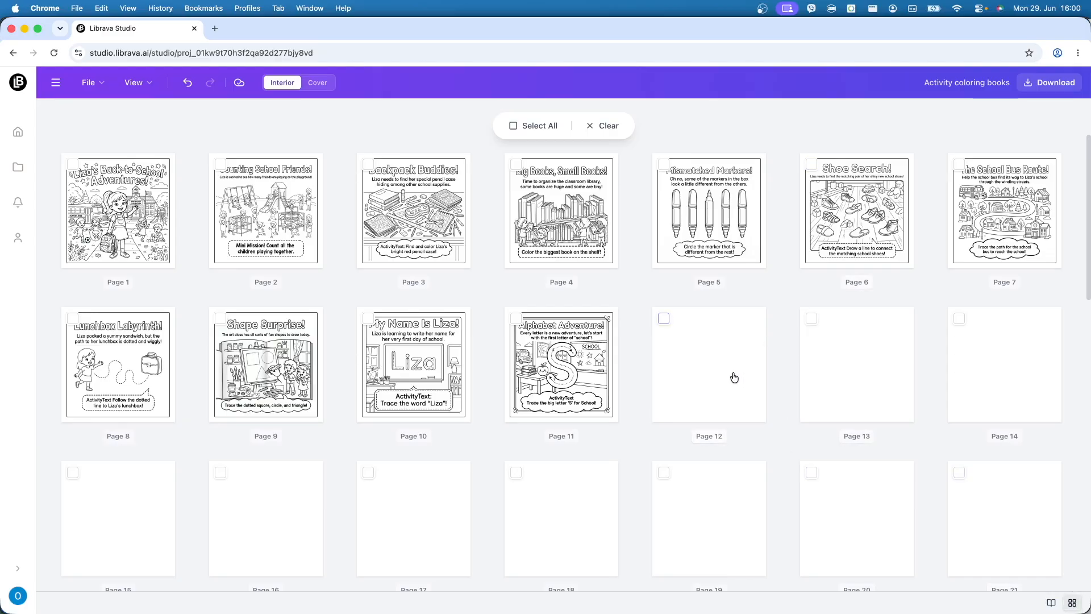
left_click_drag(270, 279, 114, 221)
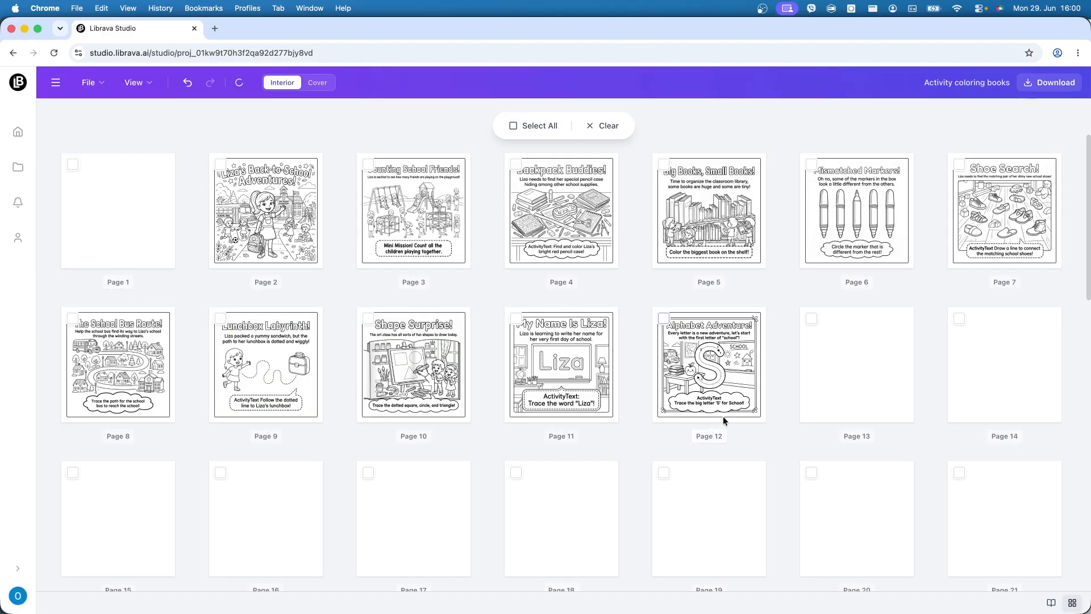
left_click_drag(249, 222, 214, 214)
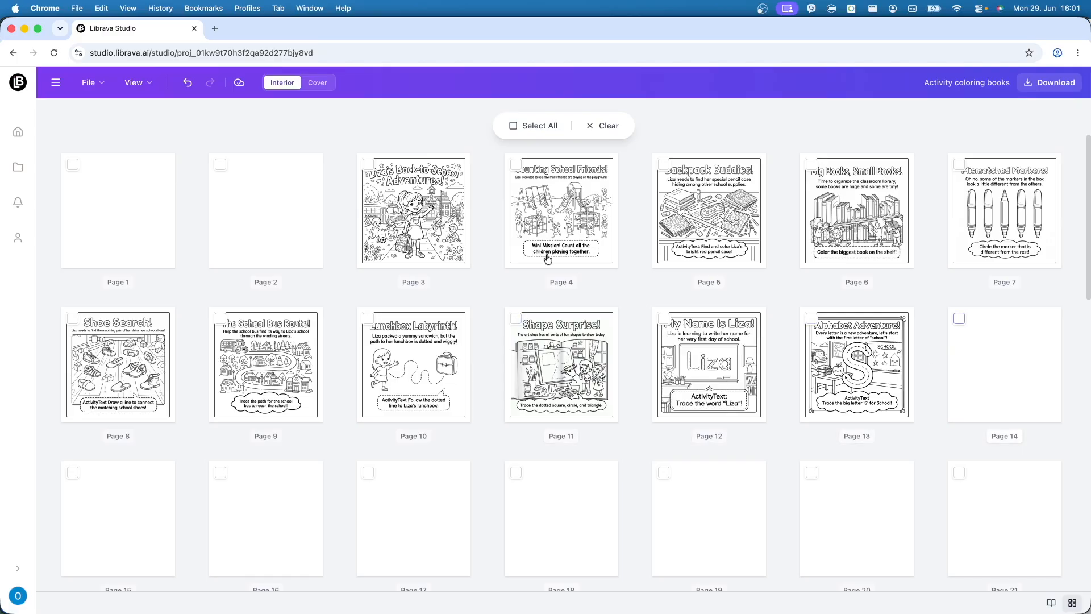
Step: Alternate the activity pages with blank ones by moving blank pages to positions 4, 6 and 8
left_click_drag(515, 218, 518, 252)
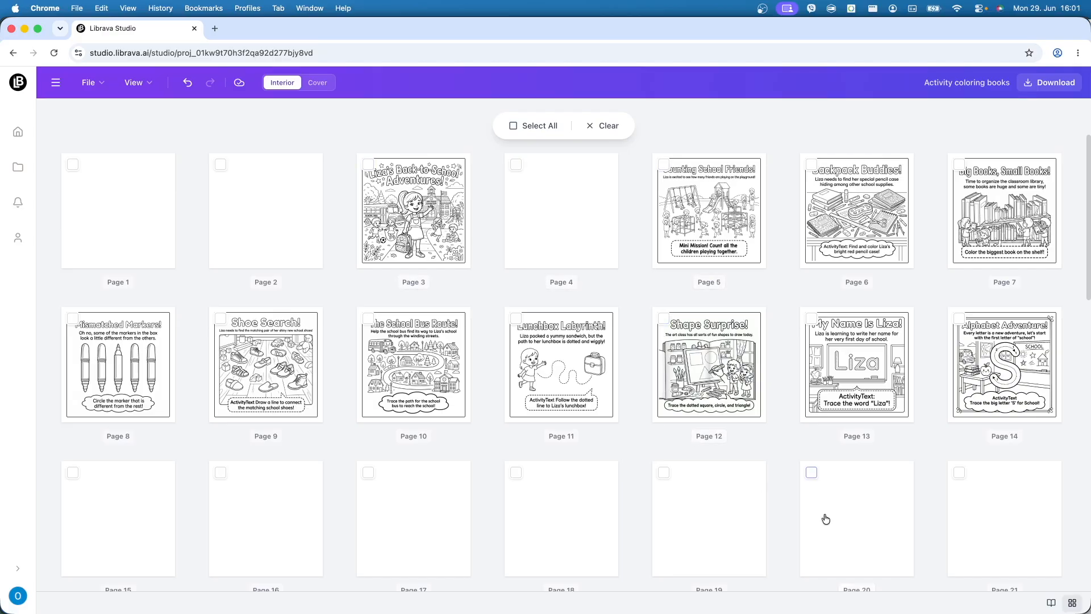
left_click_drag(778, 248, 781, 222)
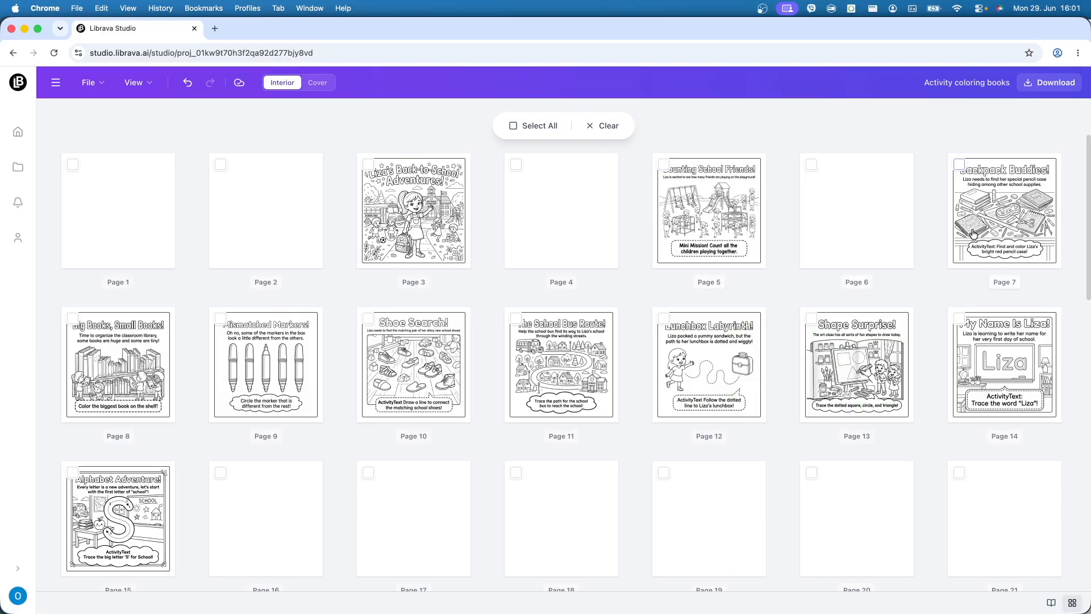
left_click_drag(287, 514, 104, 362)
Step: Select and delete the surplus blank pages 33 to 50, check the page order and return to the page editor
left_click(664, 446)
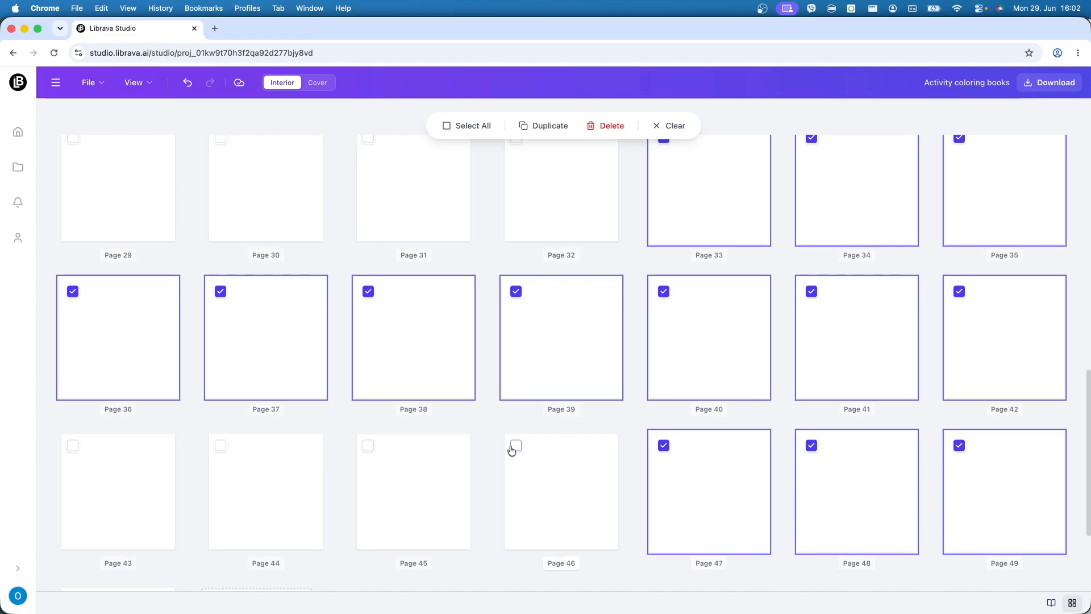
left_click(516, 445)
left_click(368, 446)
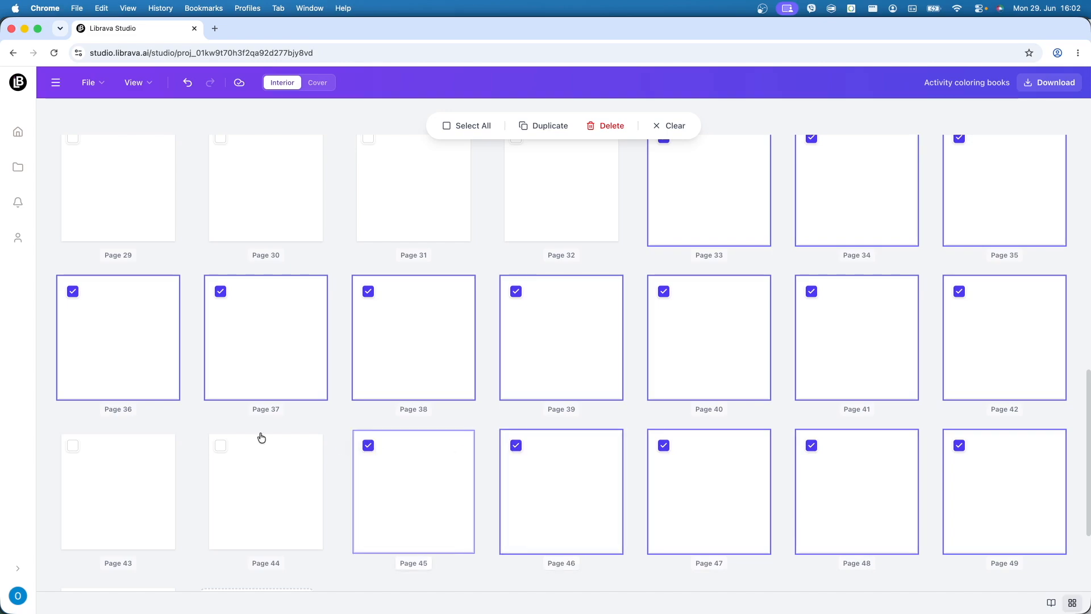
left_click(221, 445)
left_click(73, 446)
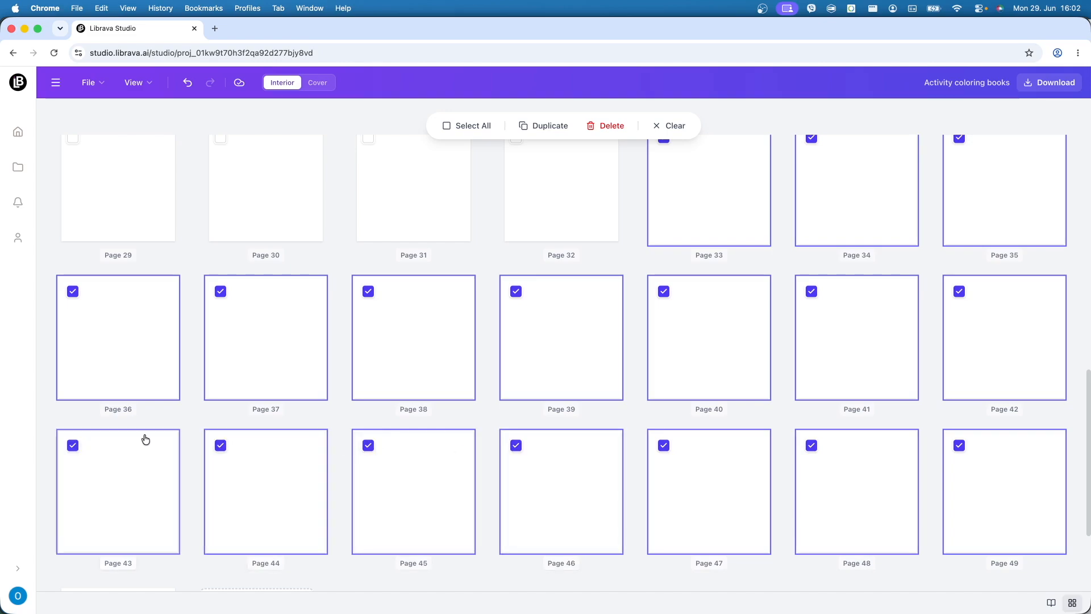
scroll(453, 432, "down", 3)
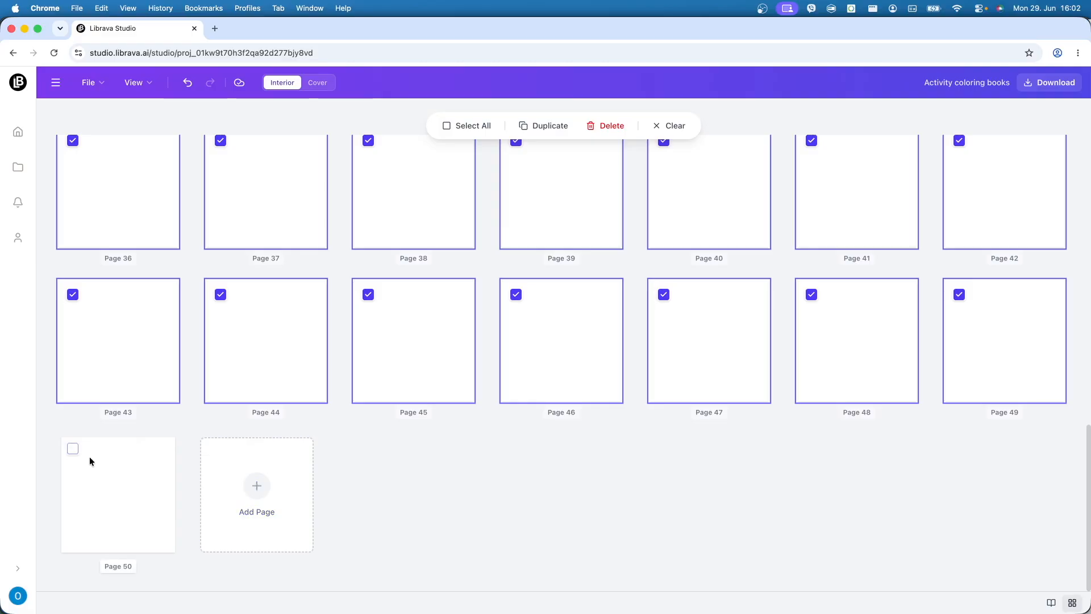
left_click(73, 450)
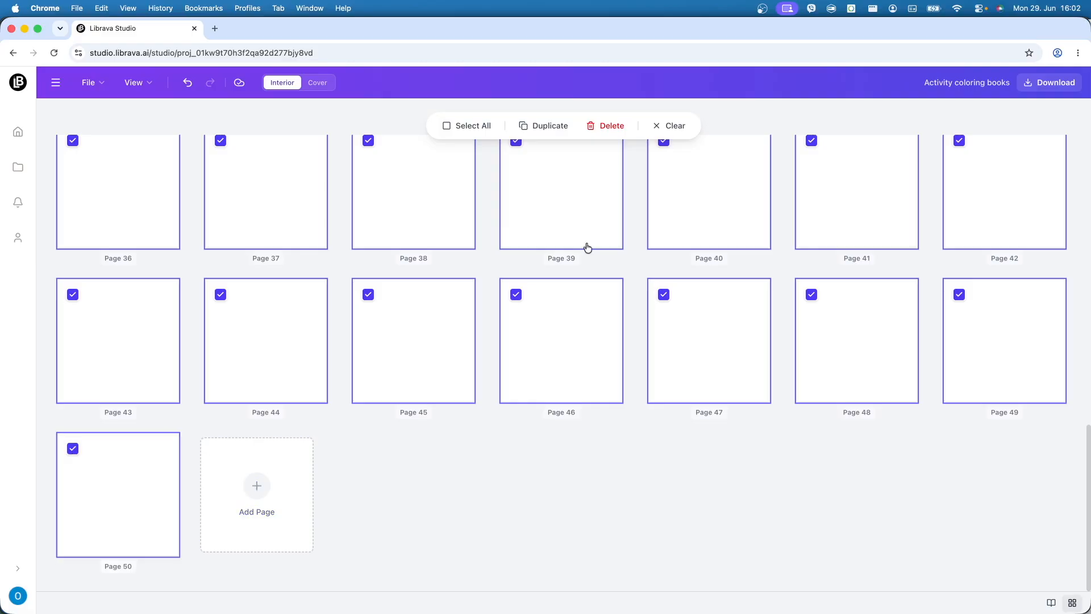
left_click(607, 126)
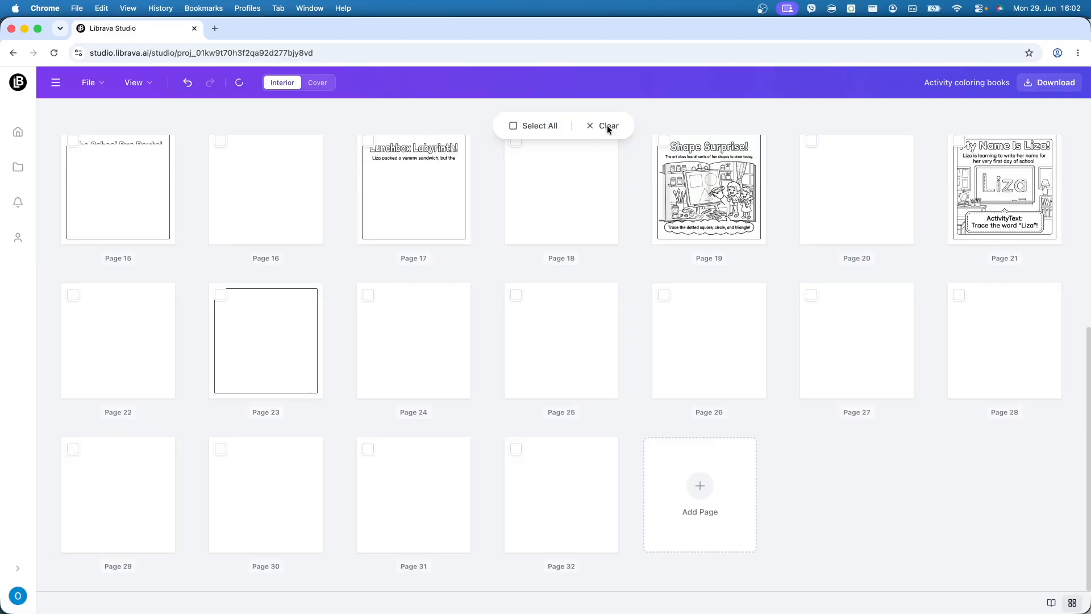
scroll(812, 478, "up", 6)
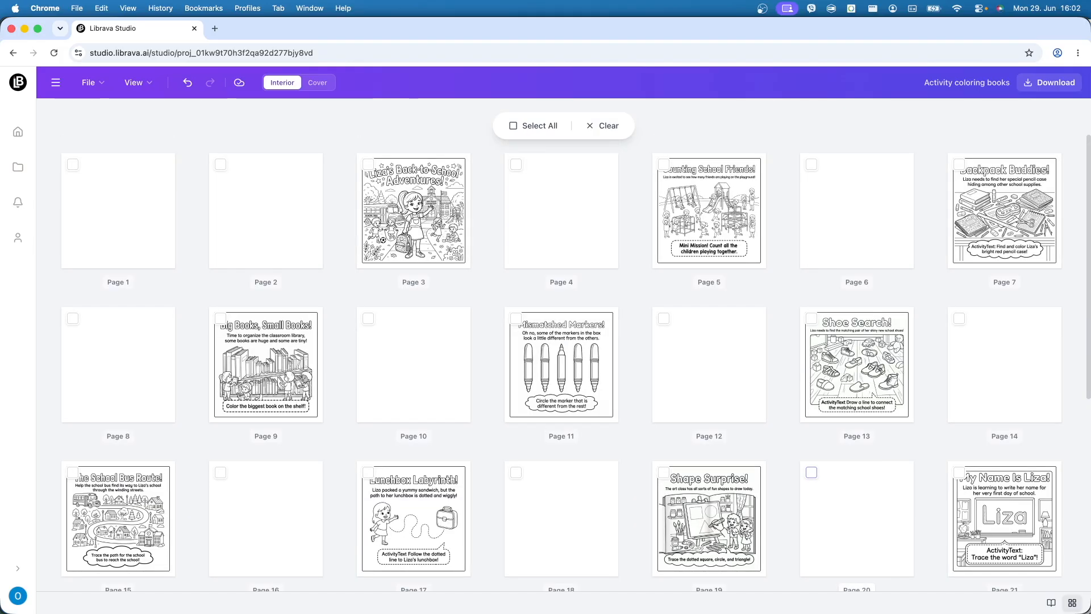
left_click(1070, 605)
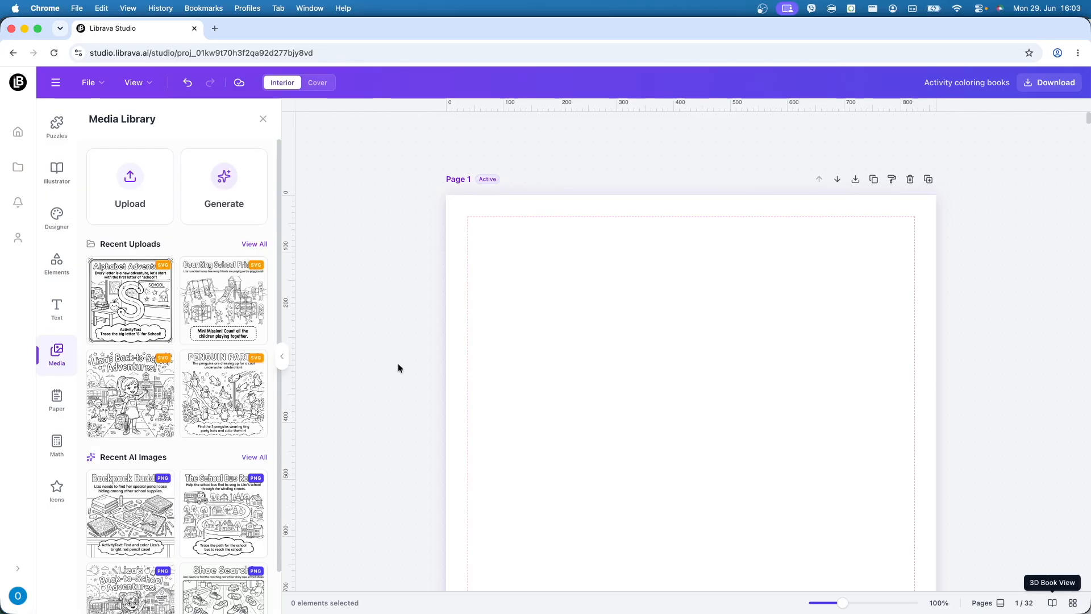
scroll(680, 457, "down", 2)
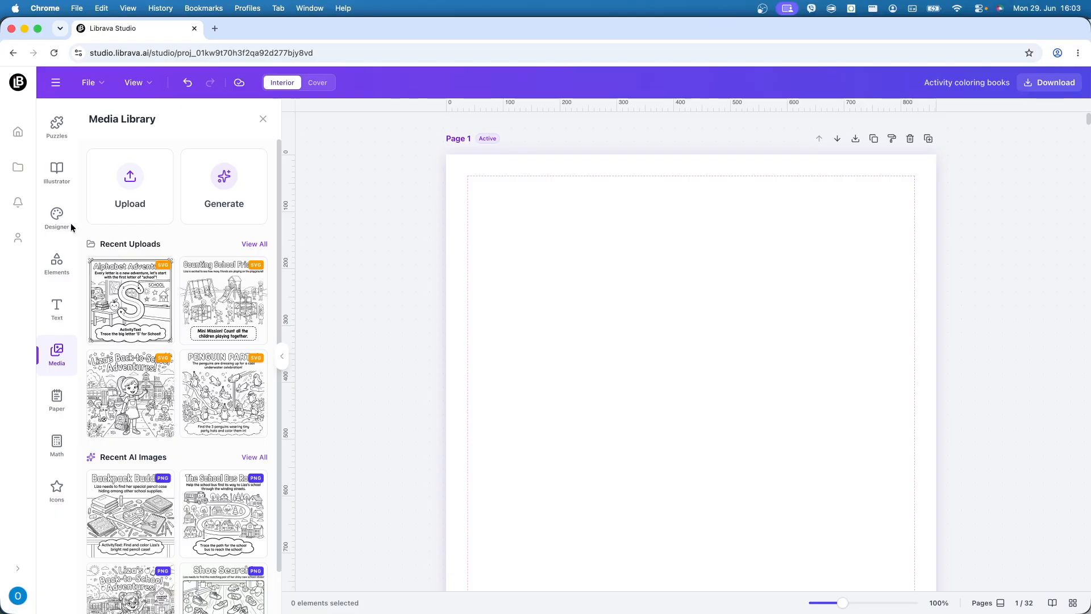
left_click(130, 399)
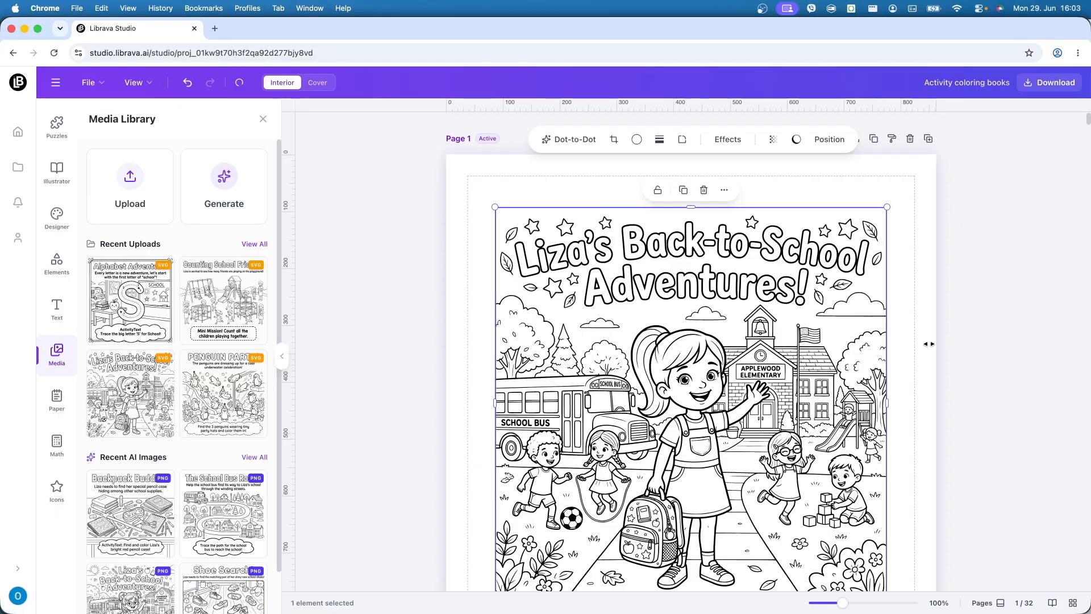
left_click(900, 364)
scroll(900, 363, "down", 1)
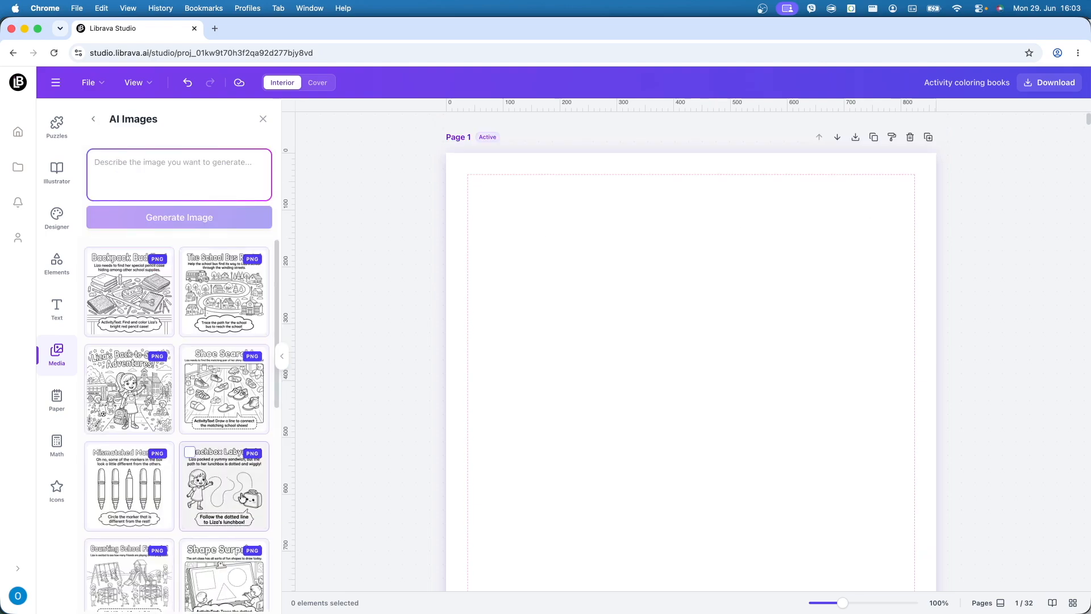
Step: Add the AI-generated "Liza's Back-to-School Adventures!" image to page 1 and enlarge it to nearly fill the width between the margins
left_click(127, 392)
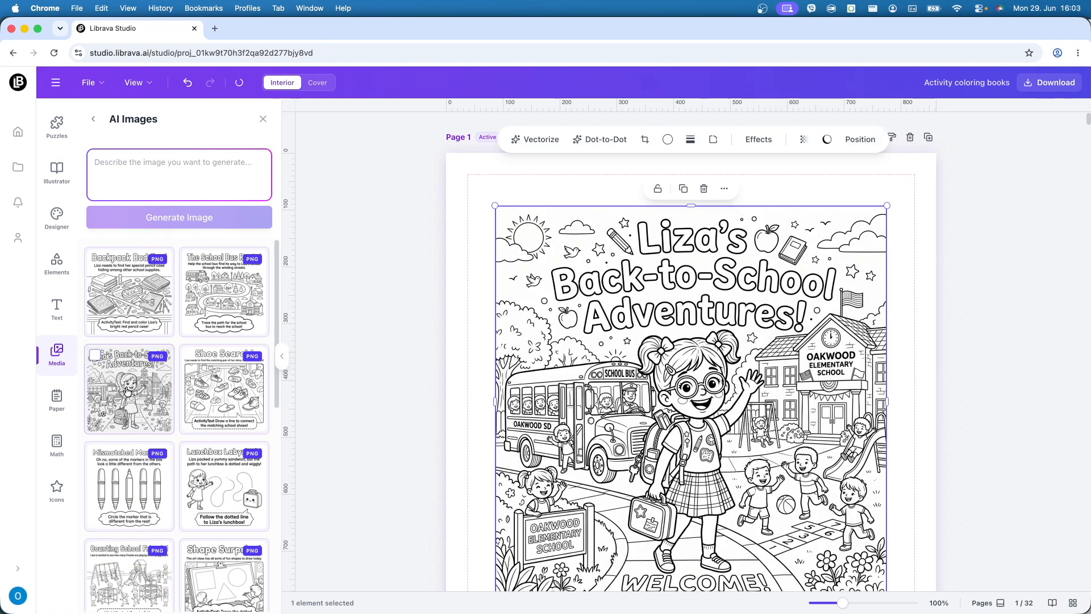
left_click(891, 436)
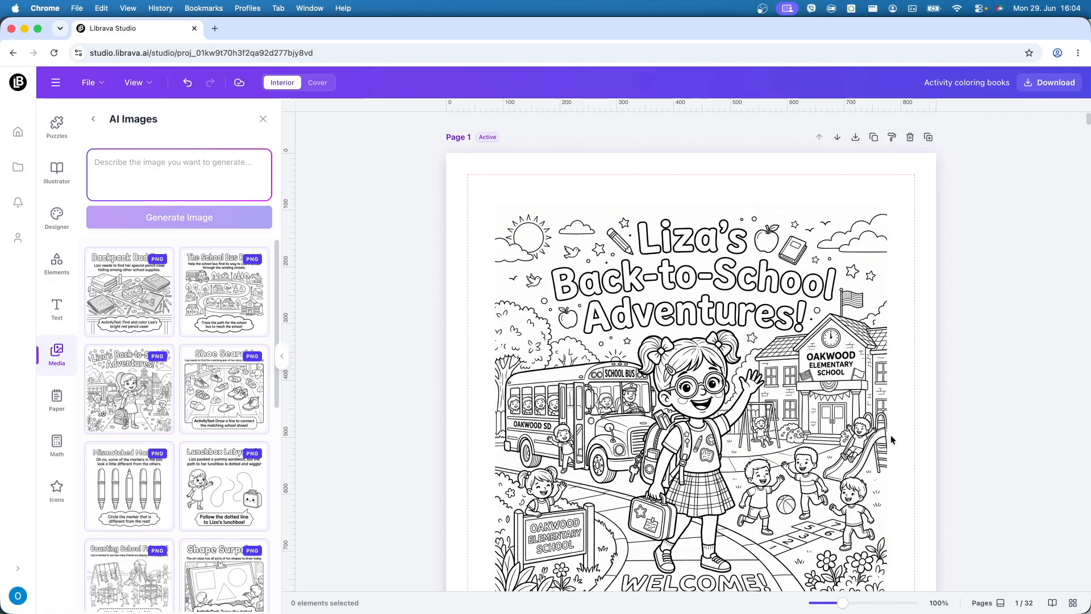
scroll(891, 435, "down", 3)
left_click(883, 437)
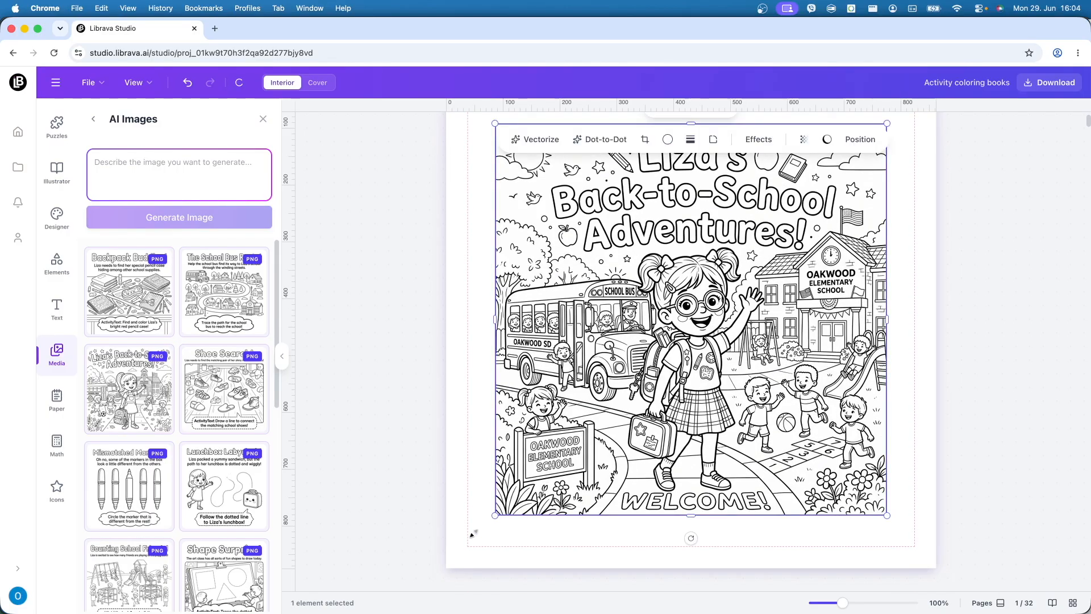
left_click_drag(471, 534, 475, 533)
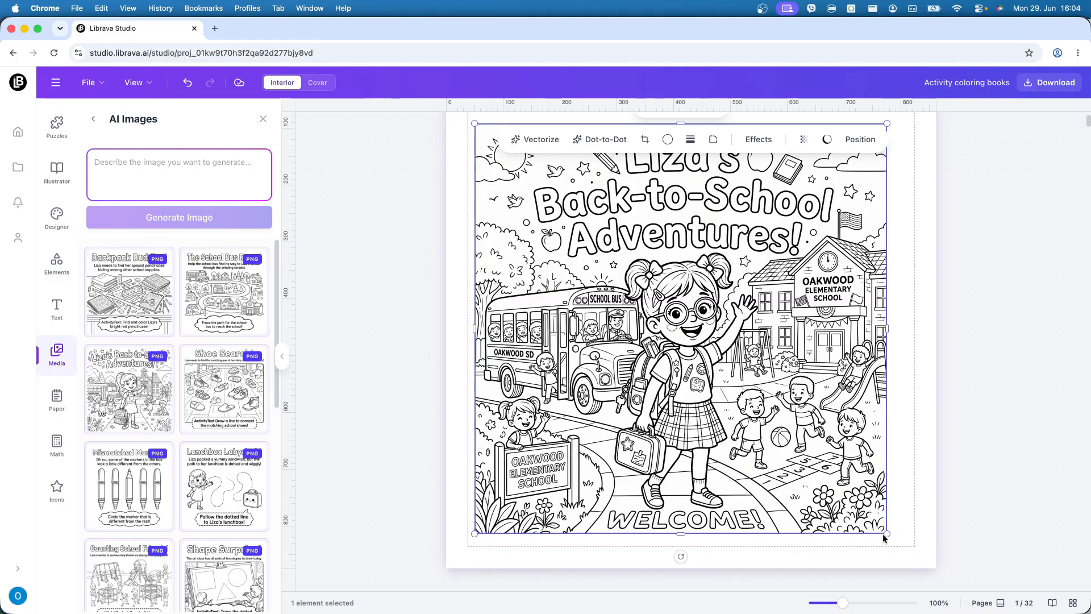
left_click_drag(884, 534, 911, 542)
left_click(928, 538)
scroll(928, 535, "up", 3)
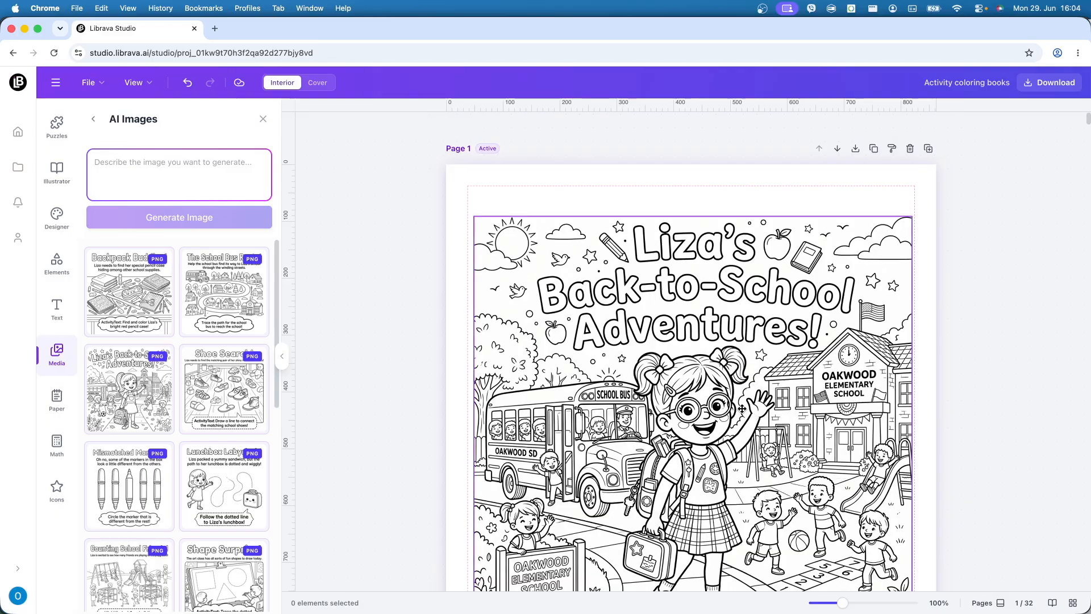
Step: Nudge the title image on page 1 slightly upward and check its placement within the margins
left_click(742, 408)
left_click_drag(741, 408, 742, 405)
left_click(466, 280)
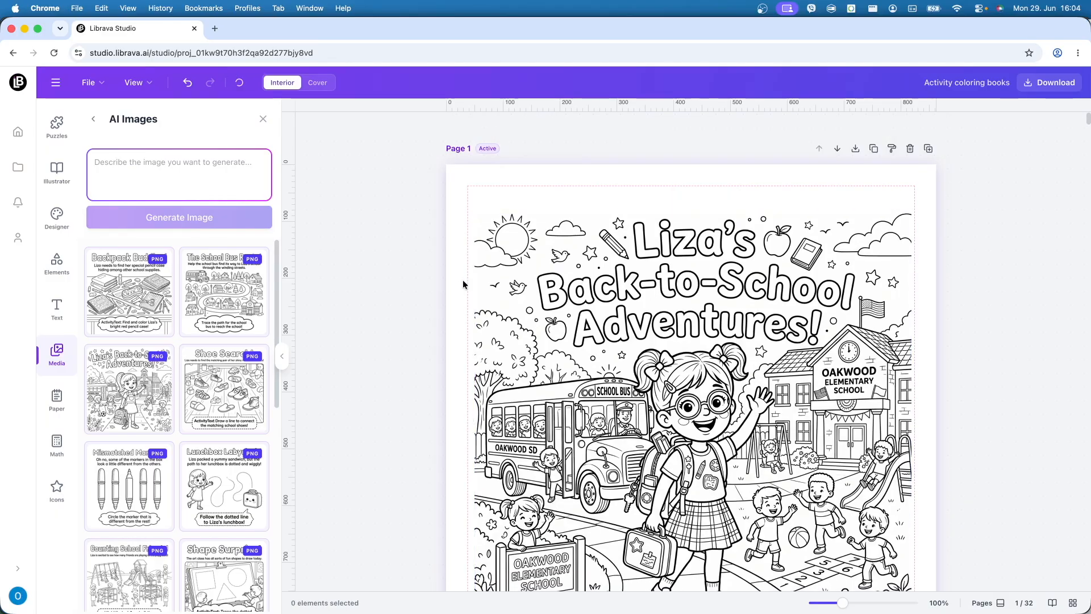
scroll(467, 311, "down", 4)
scroll(467, 311, "up", 5)
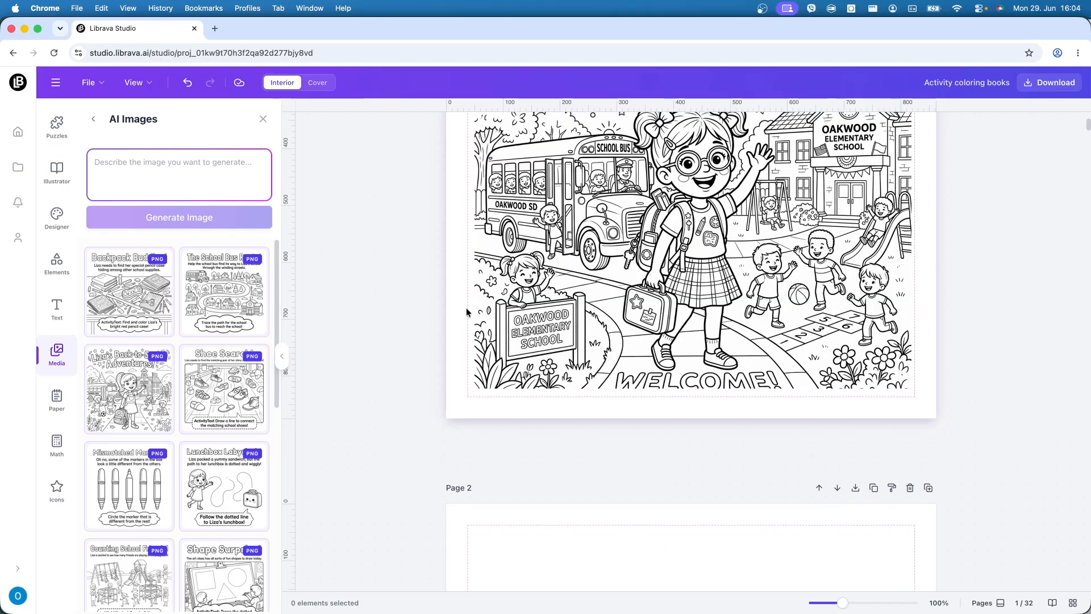
Step: Vectorize the title image on page 1 and deselect it
left_click(495, 319)
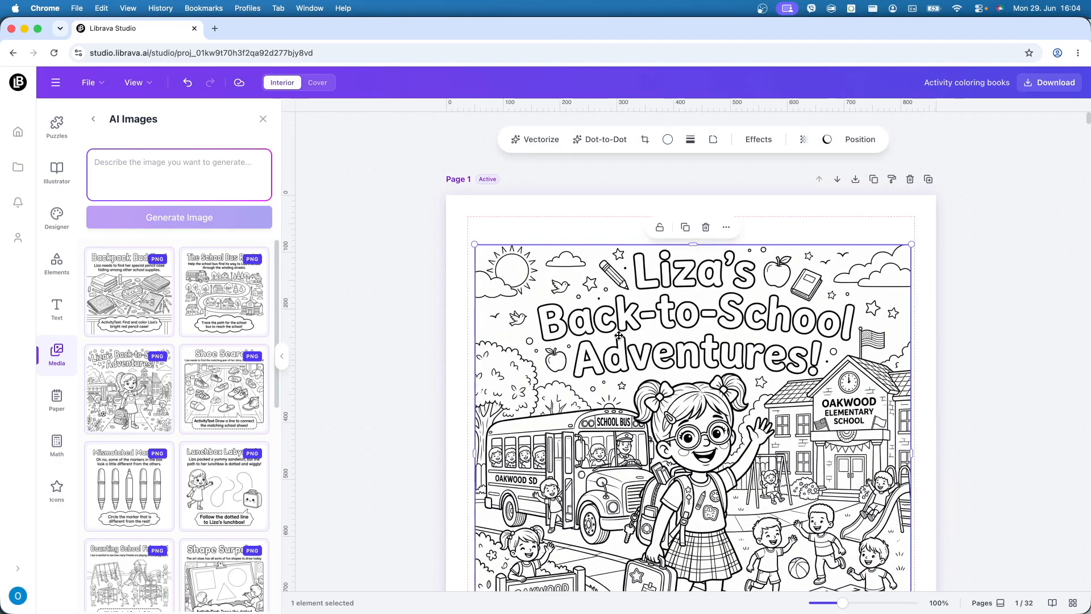
left_click(534, 139)
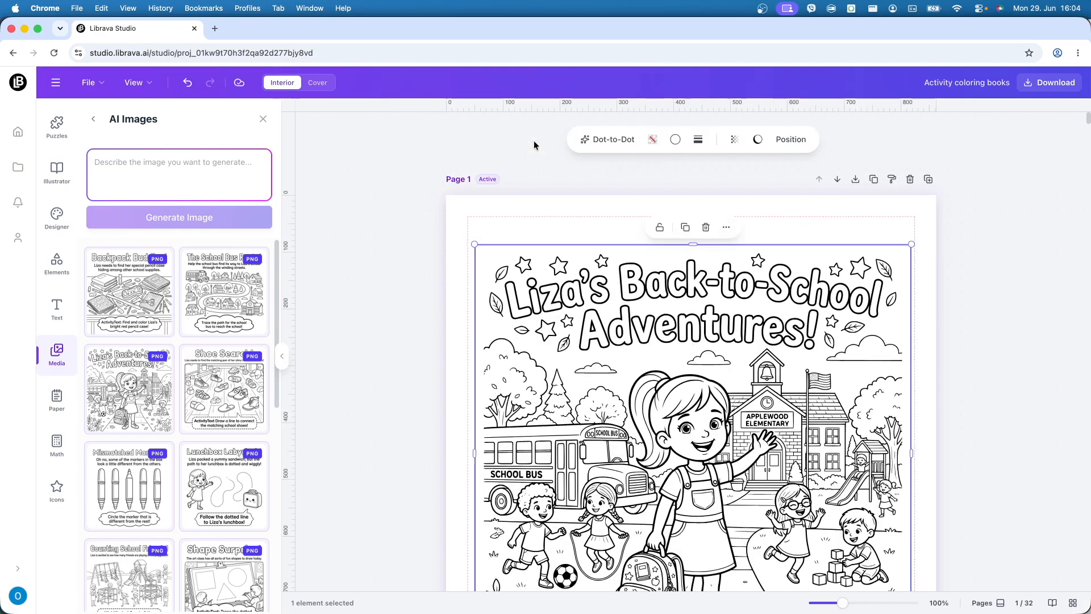
left_click(488, 221)
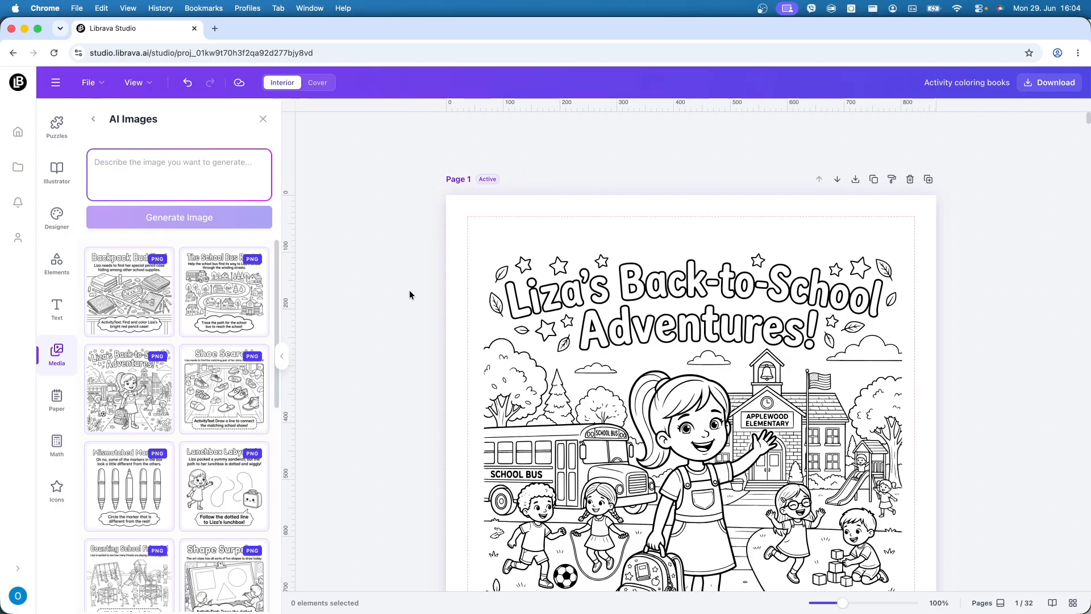
Step: Check pages 1 and 2, then preview the interior in the 3D book view from the title page to pages 16 and 17
scroll(470, 348, "down", 7)
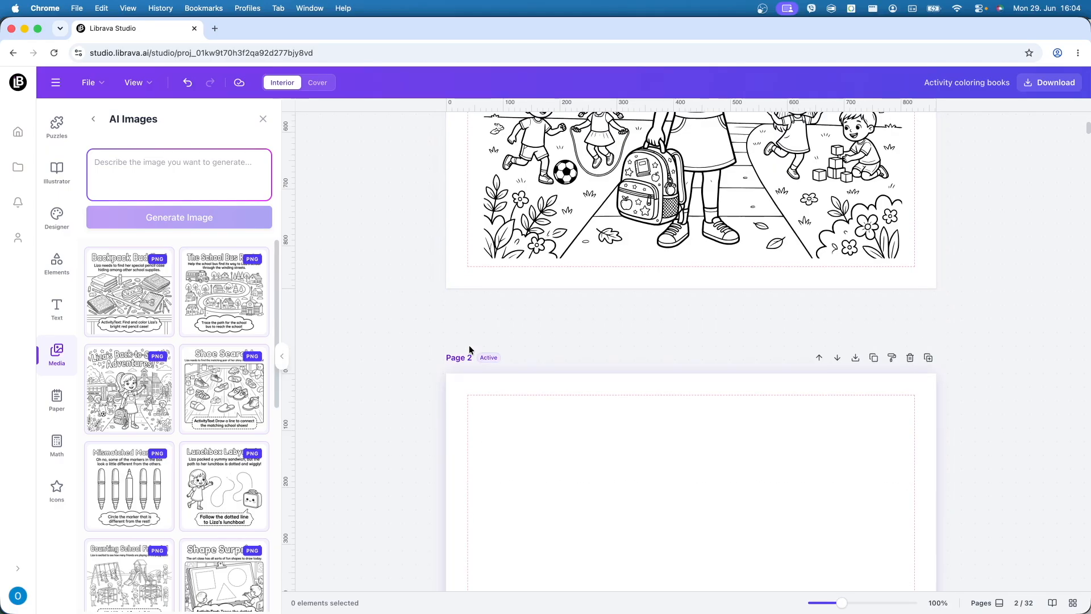
scroll(470, 348, "down", 4)
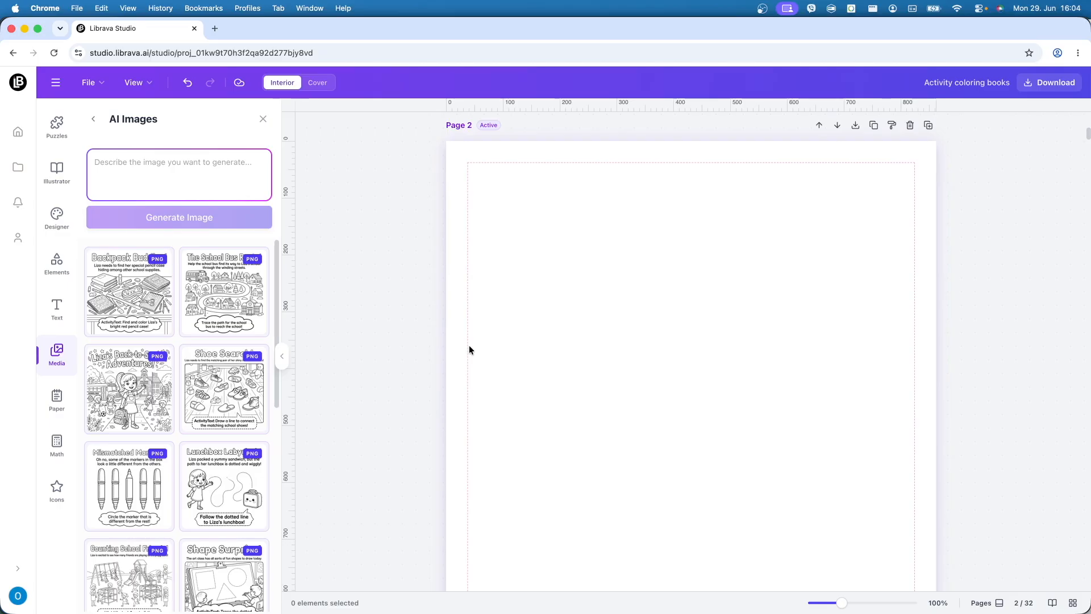
scroll(469, 348, "down", 2)
scroll(470, 348, "up", 3)
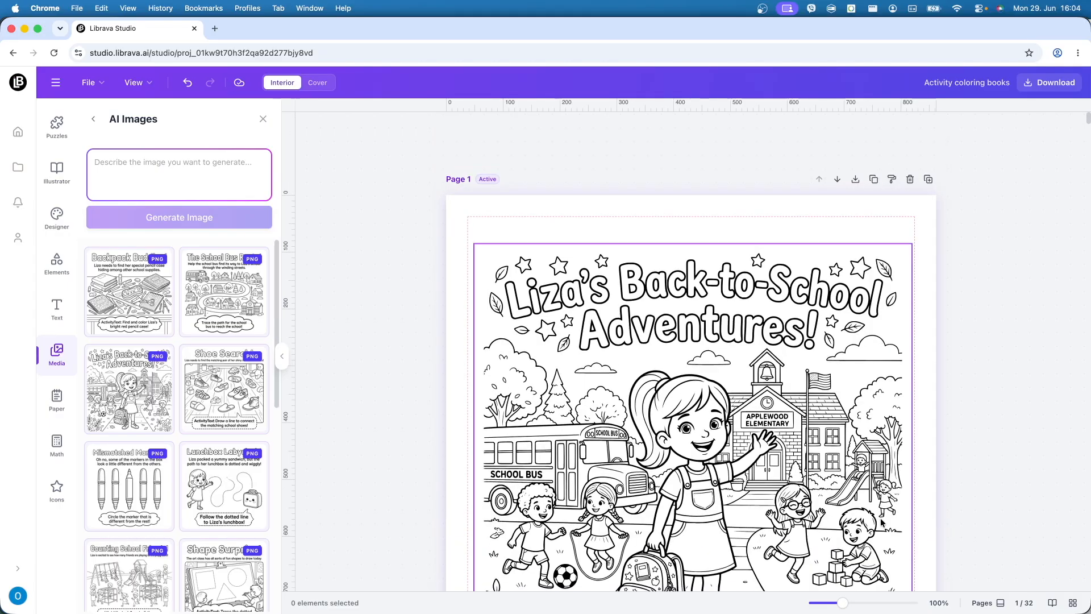
left_click(1051, 604)
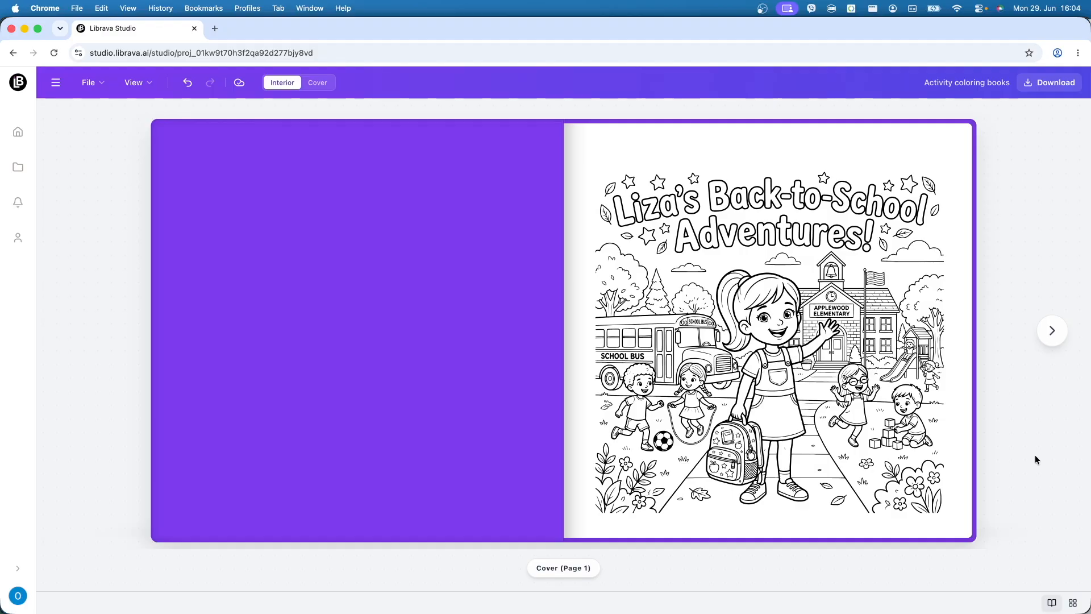
key("Right")
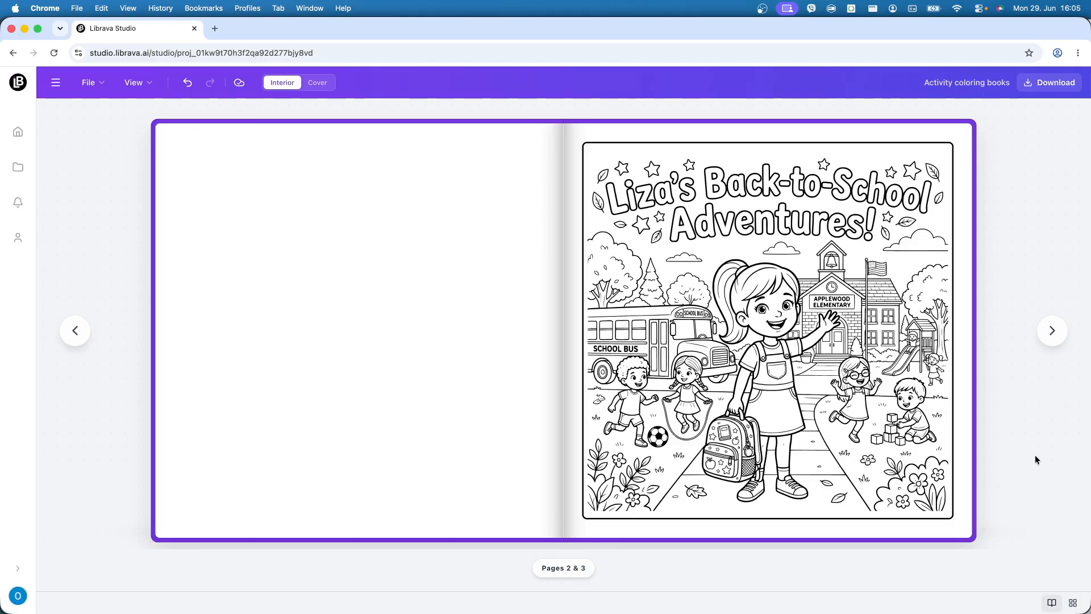
key("Right")
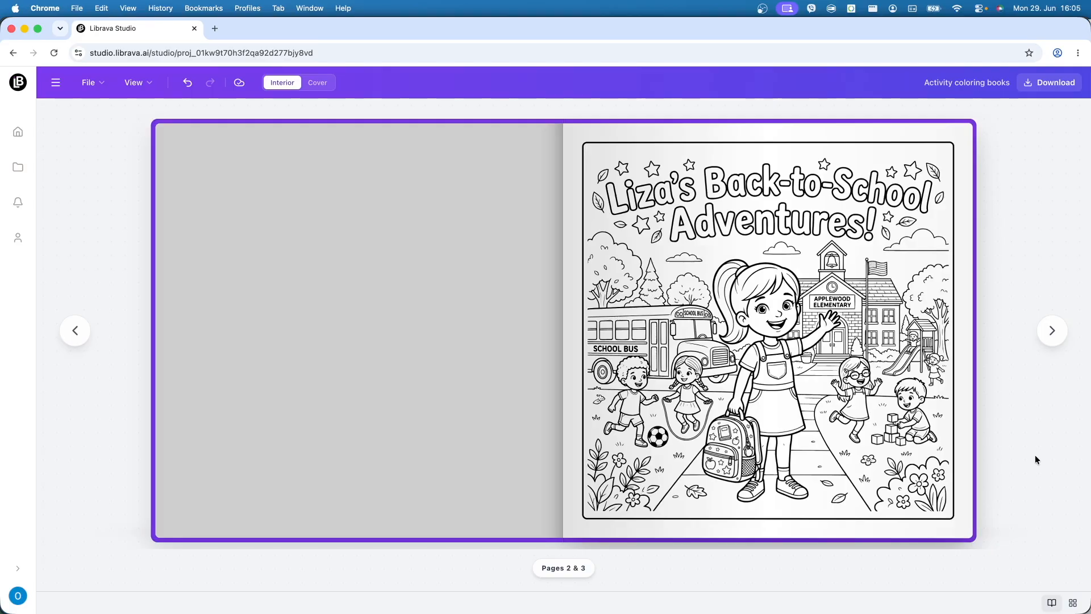
key("Right")
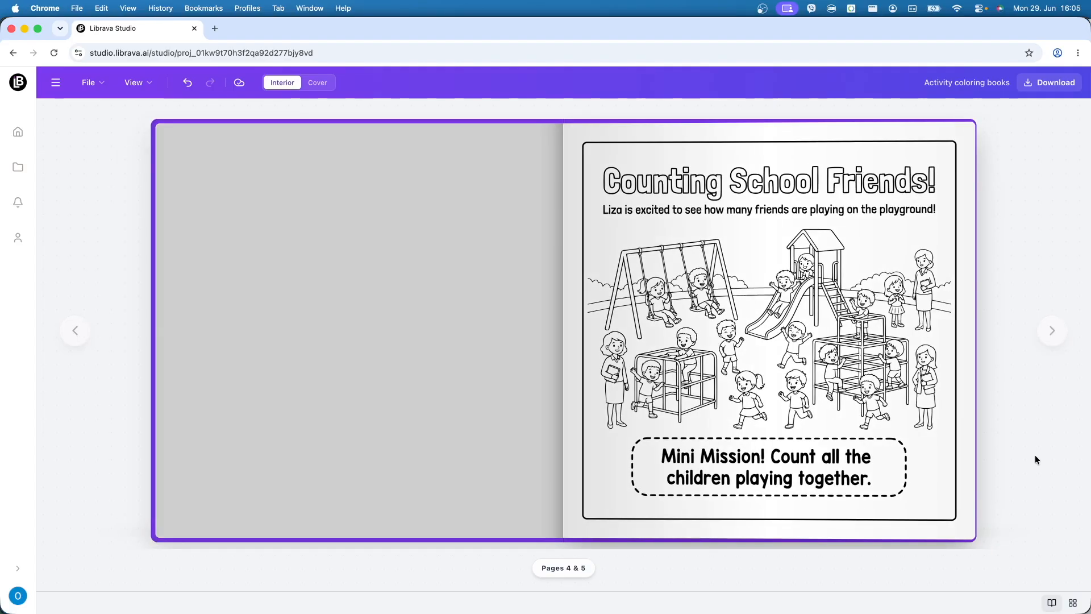
key("Right")
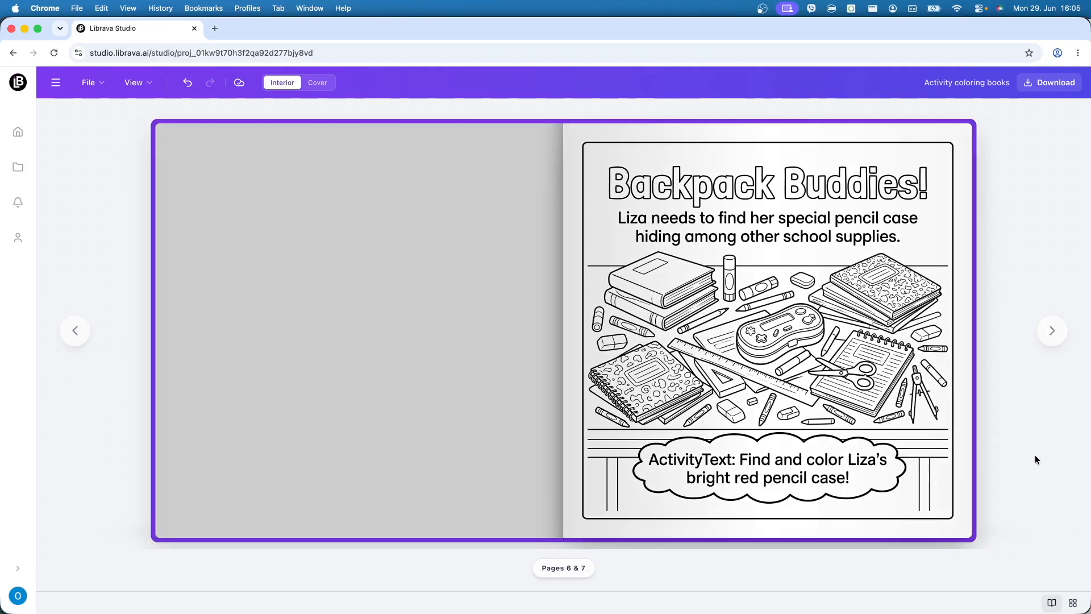
key("Right")
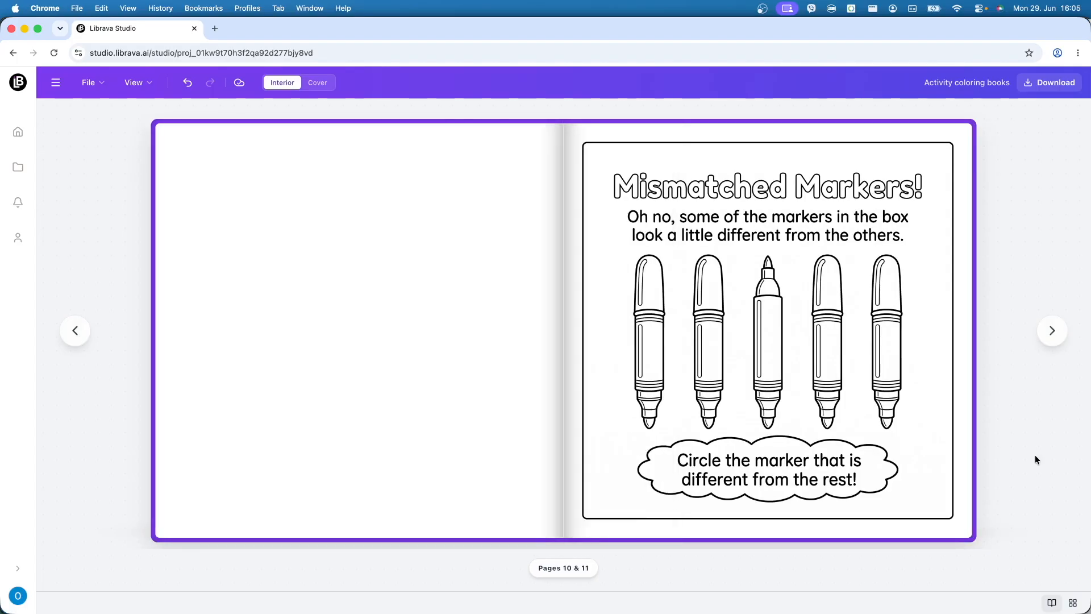
key("Right")
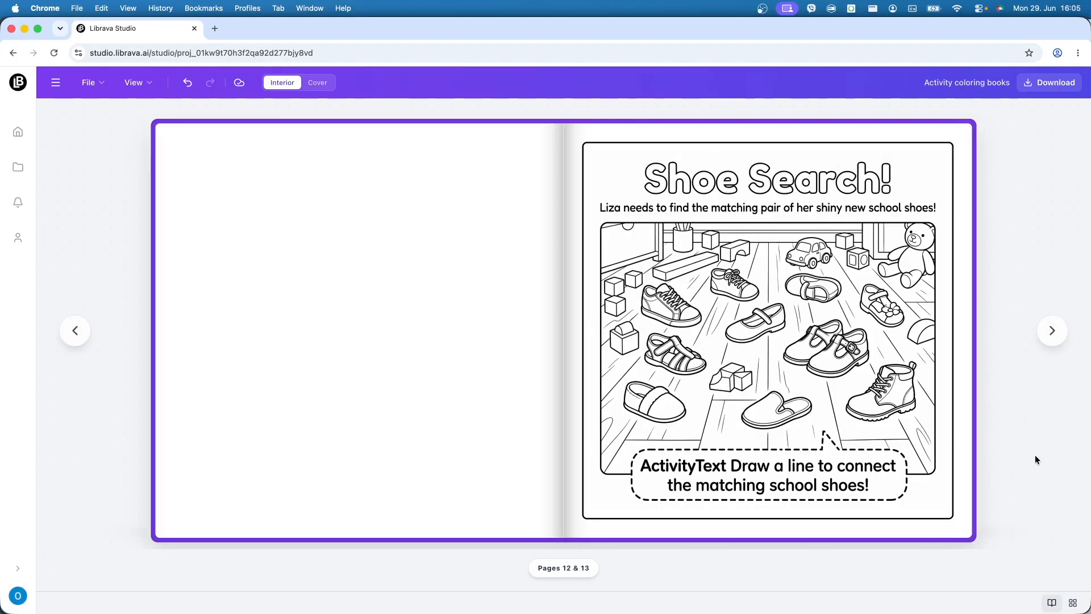
key("Right")
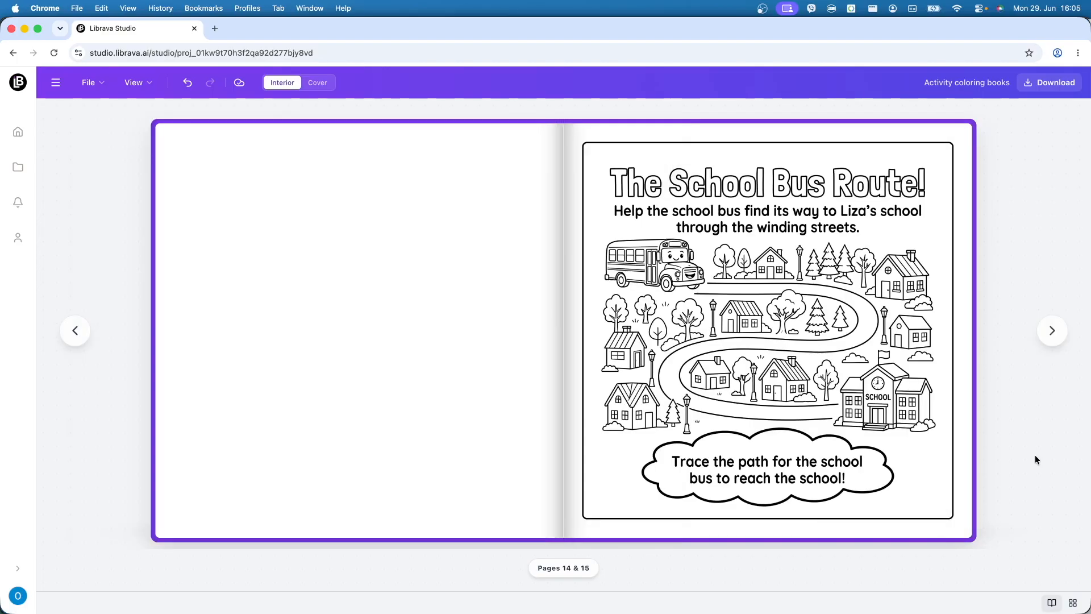
key("Right")
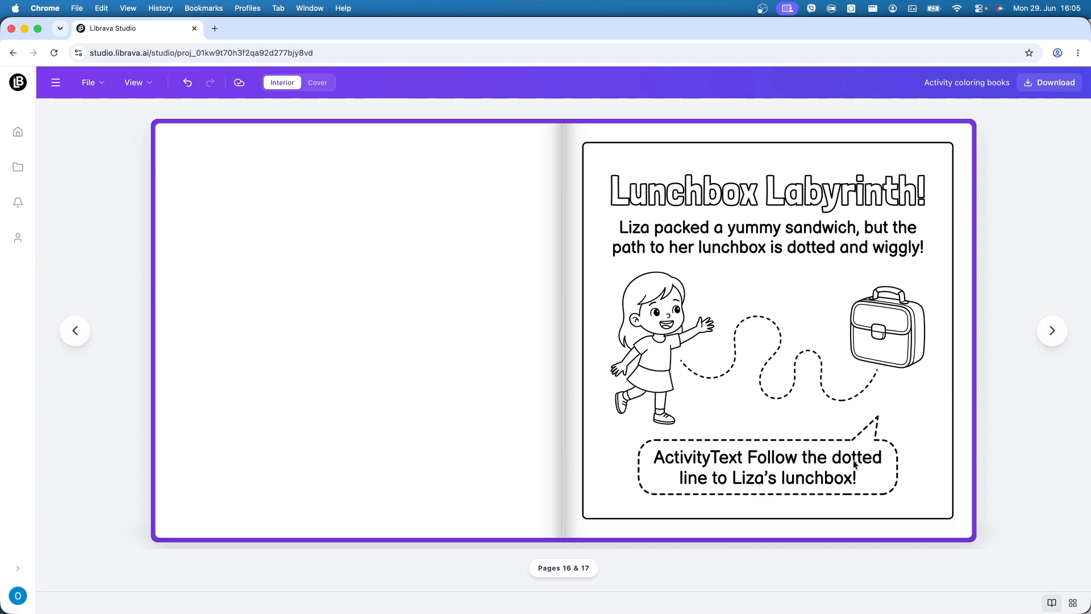
Step: Preview the remaining spreads through pages 28 and 29, close the book view and look over the pages in the editor
left_click(945, 465)
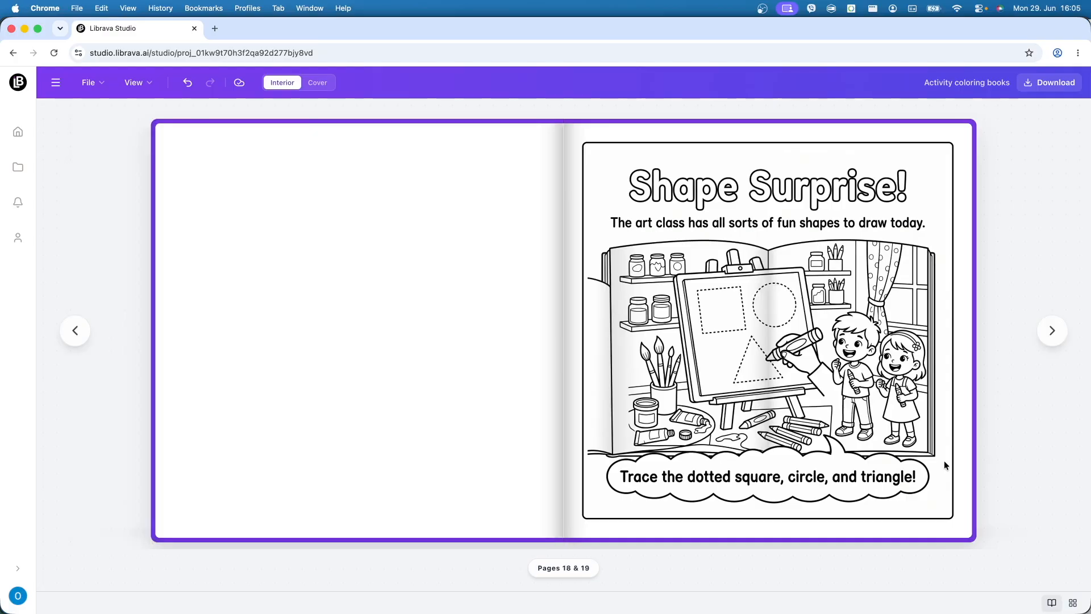
left_click(945, 462)
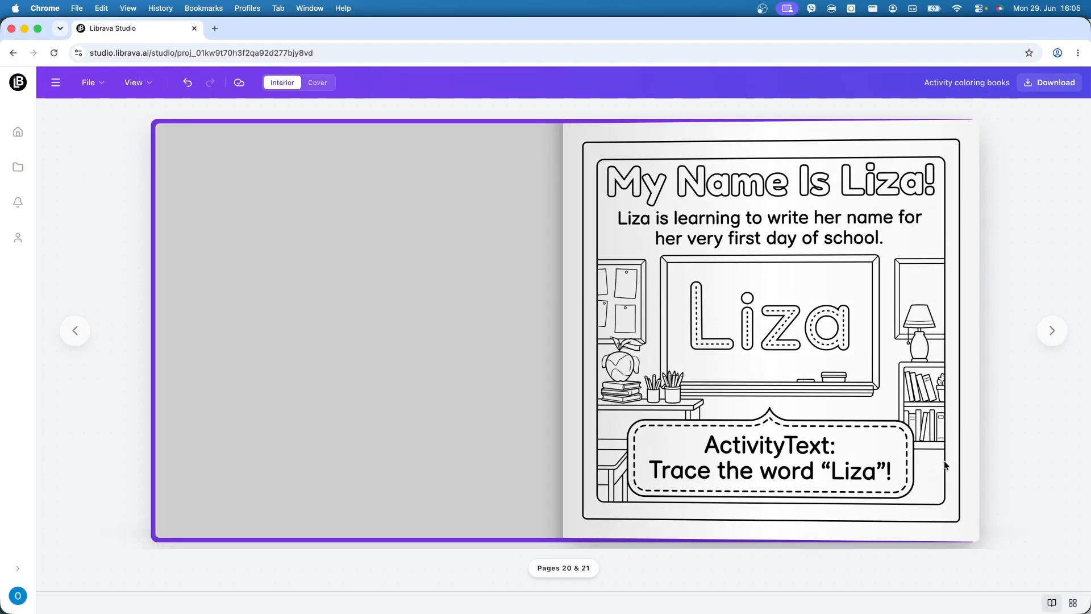
left_click(944, 463)
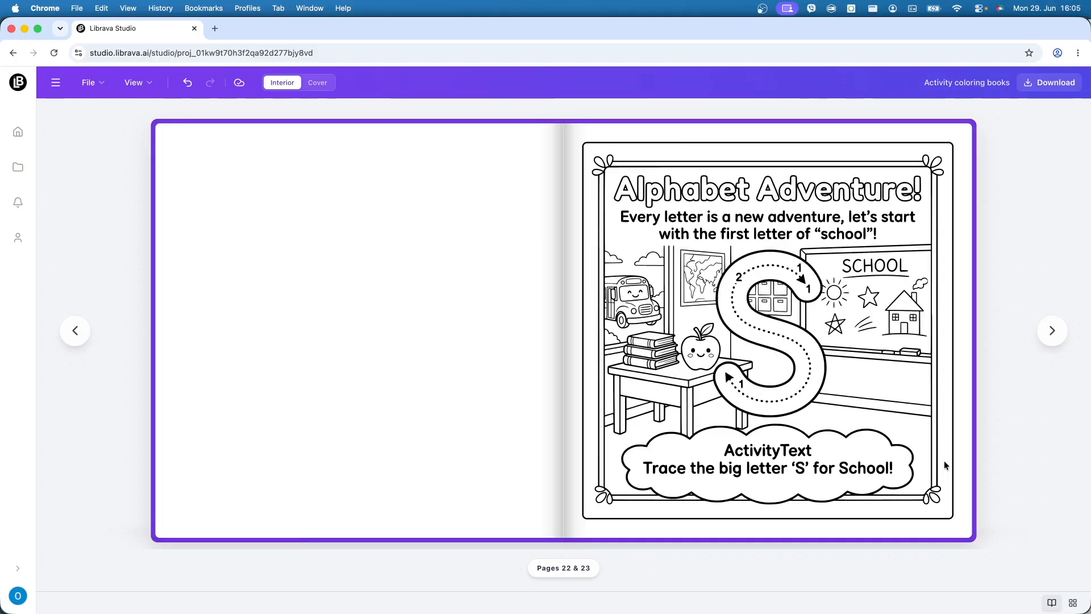
left_click(944, 465)
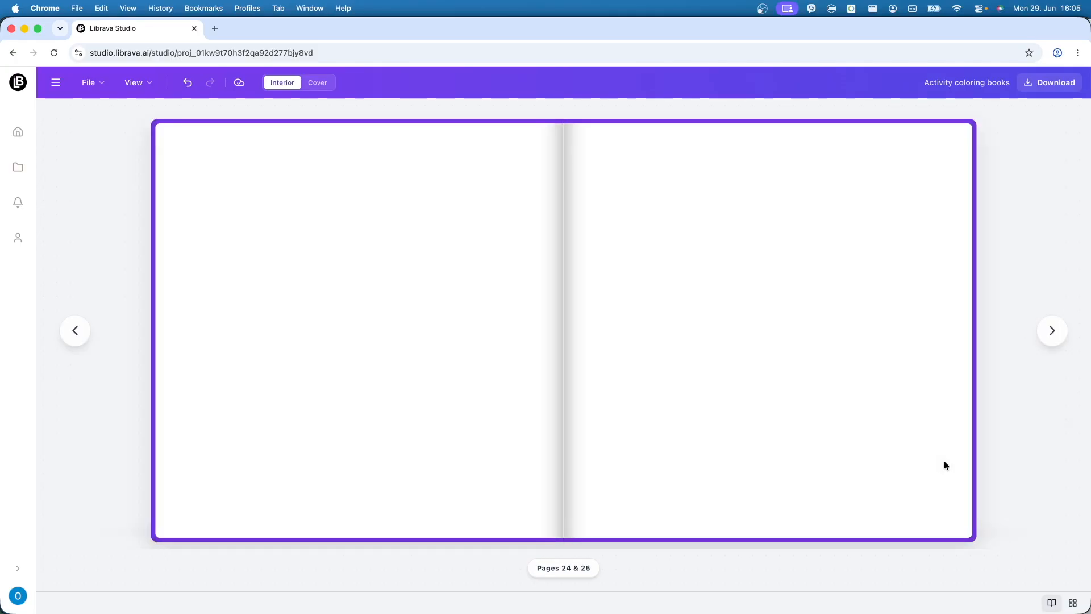
left_click(944, 465)
left_click(945, 465)
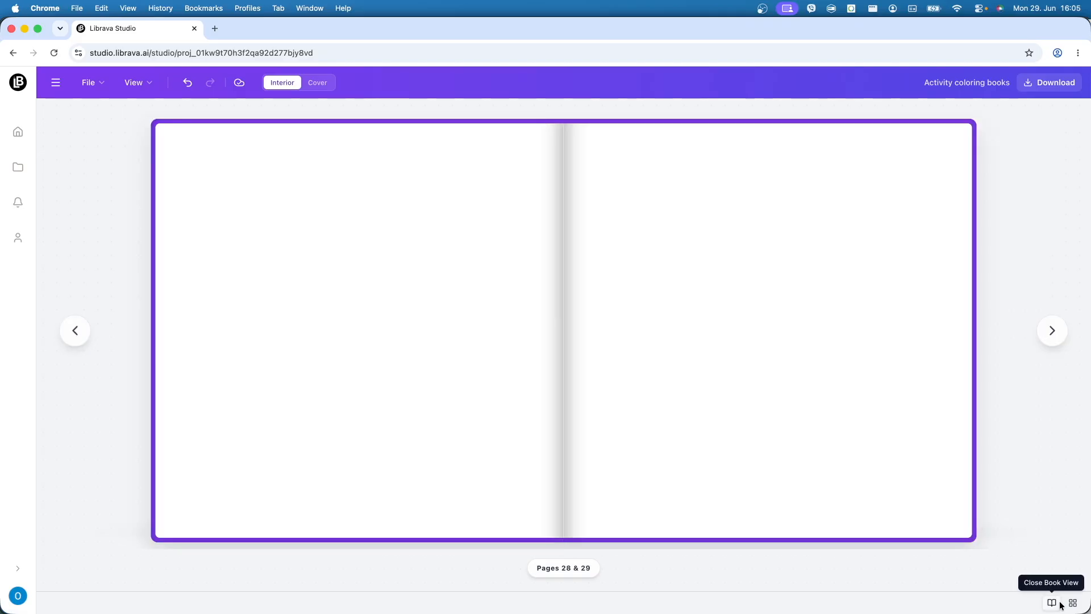
left_click(1057, 606)
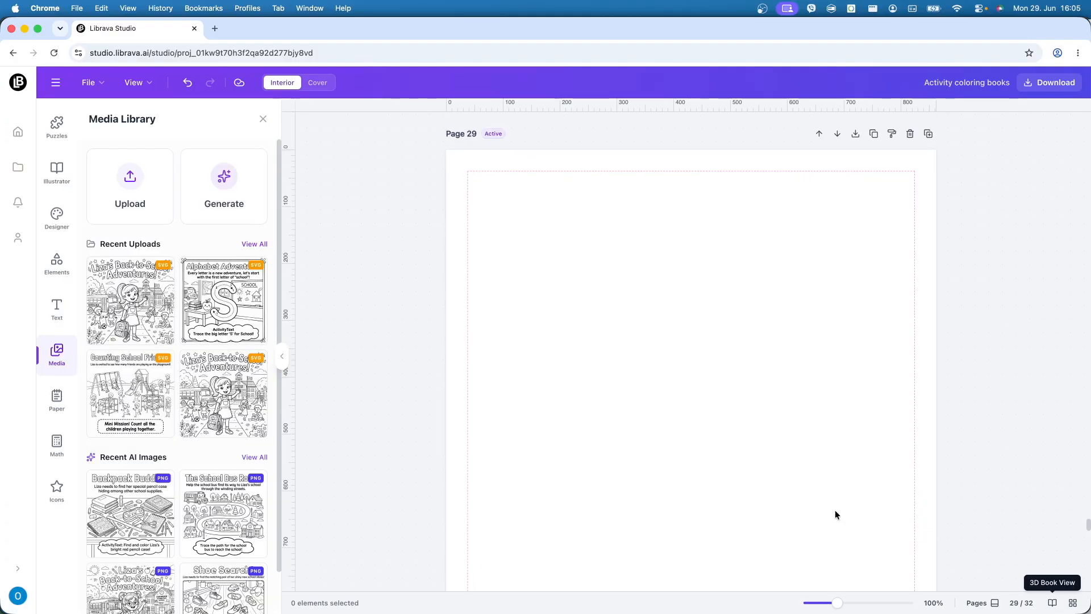
scroll(872, 409, "down", 17)
scroll(871, 409, "up", 20)
scroll(871, 412, "down", 6)
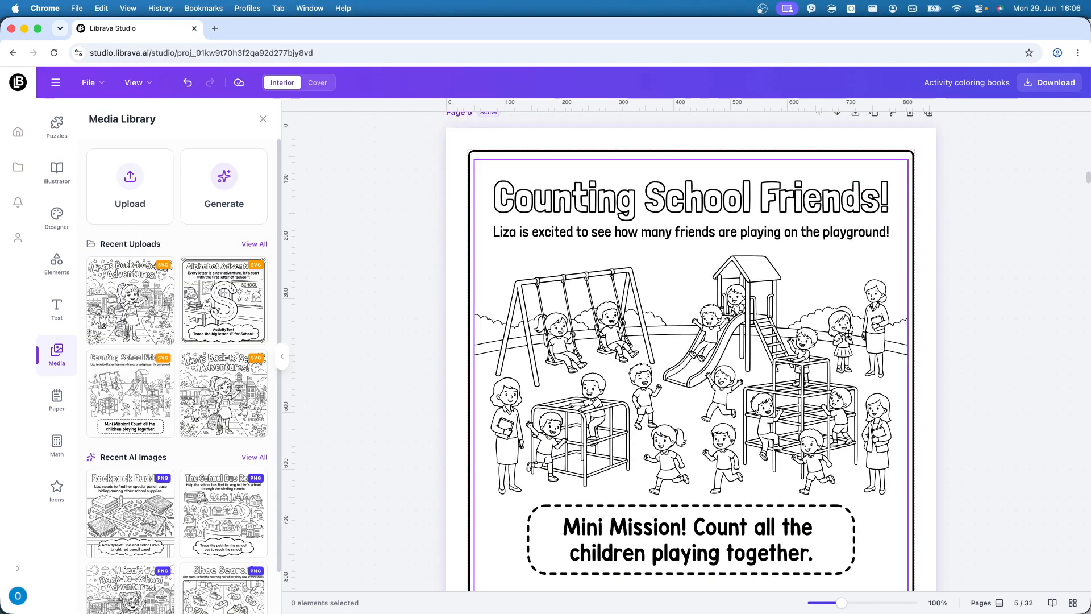
Step: Switch from the interior to the book cover and zoom out to 70% so the full cover spread fits
left_click(316, 83)
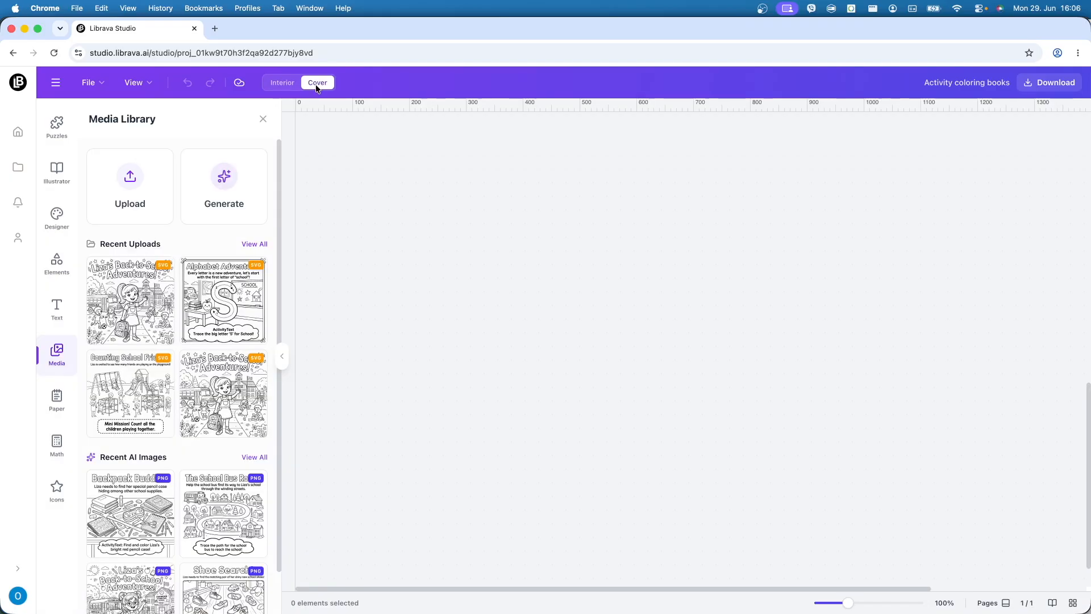
left_click(281, 361)
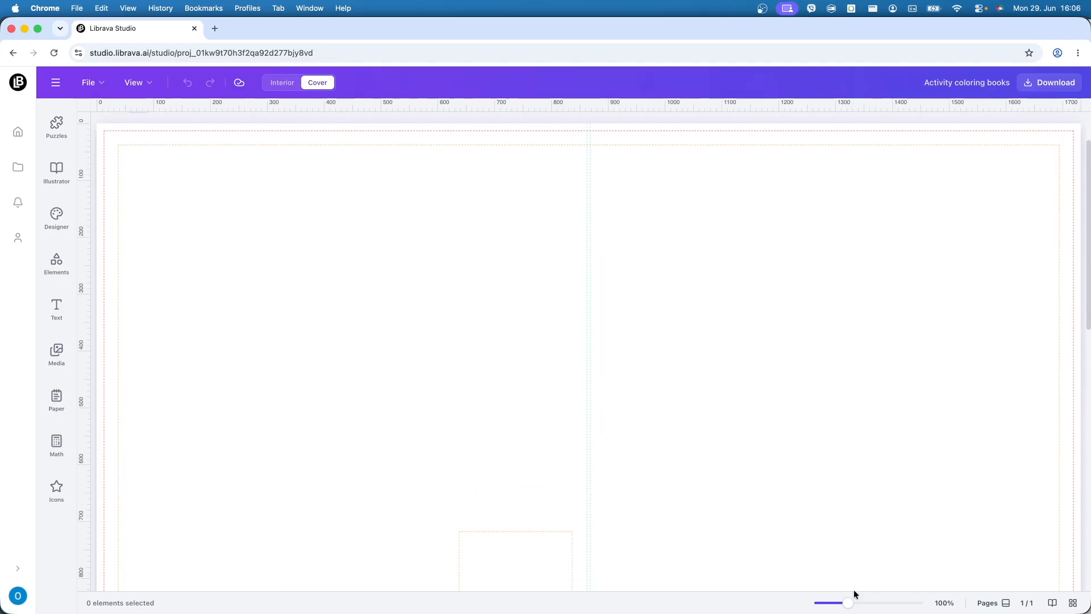
left_click_drag(848, 603, 837, 605)
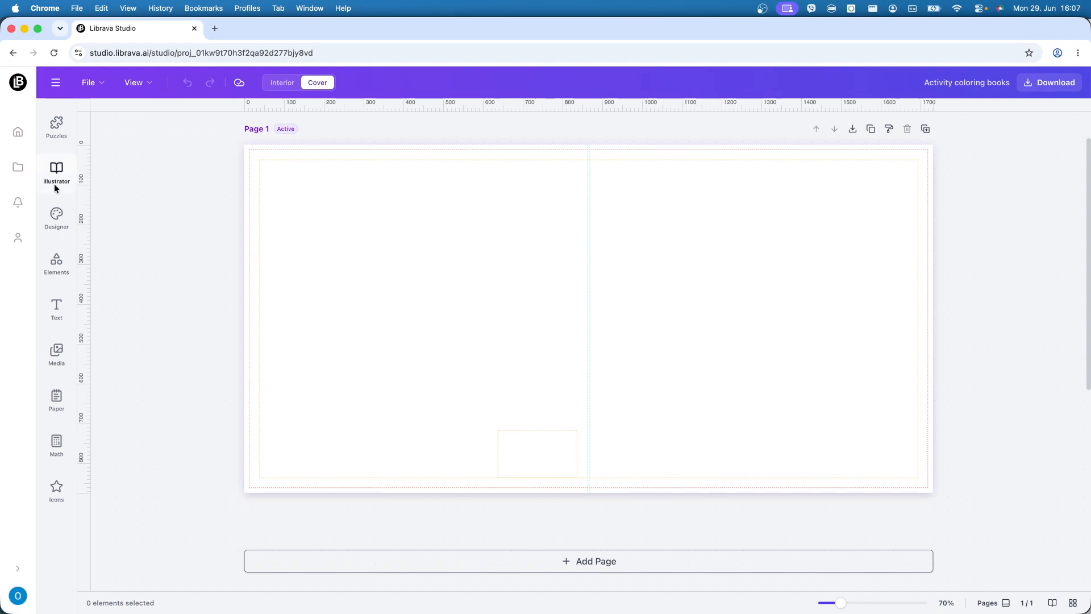
Step: Start an AI Designer cover prompt with "Bautiful cover for children coloring book with mini stories"
left_click(56, 222)
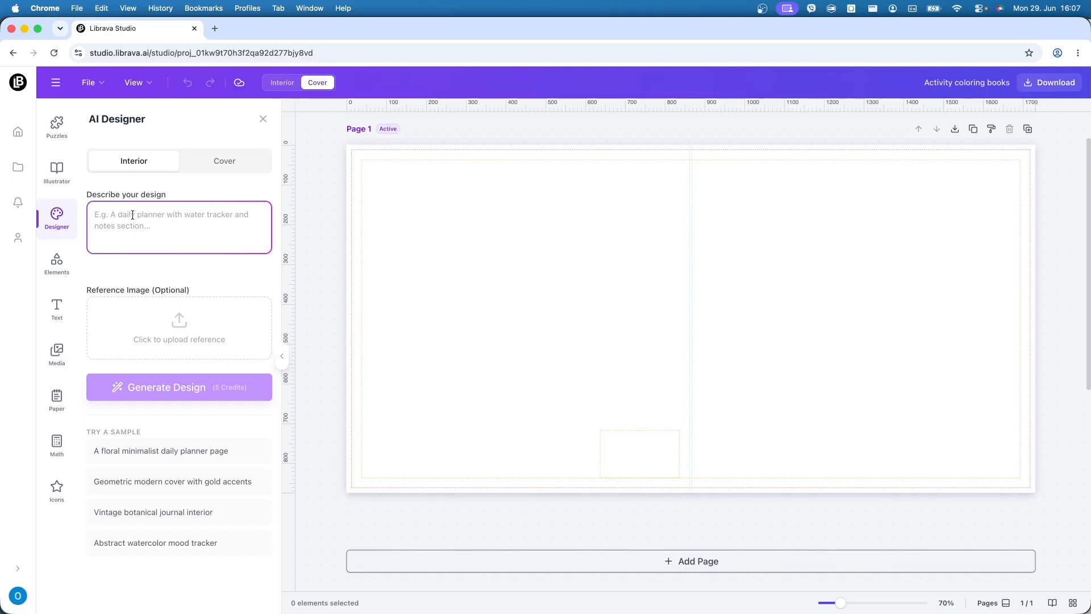
left_click(220, 161)
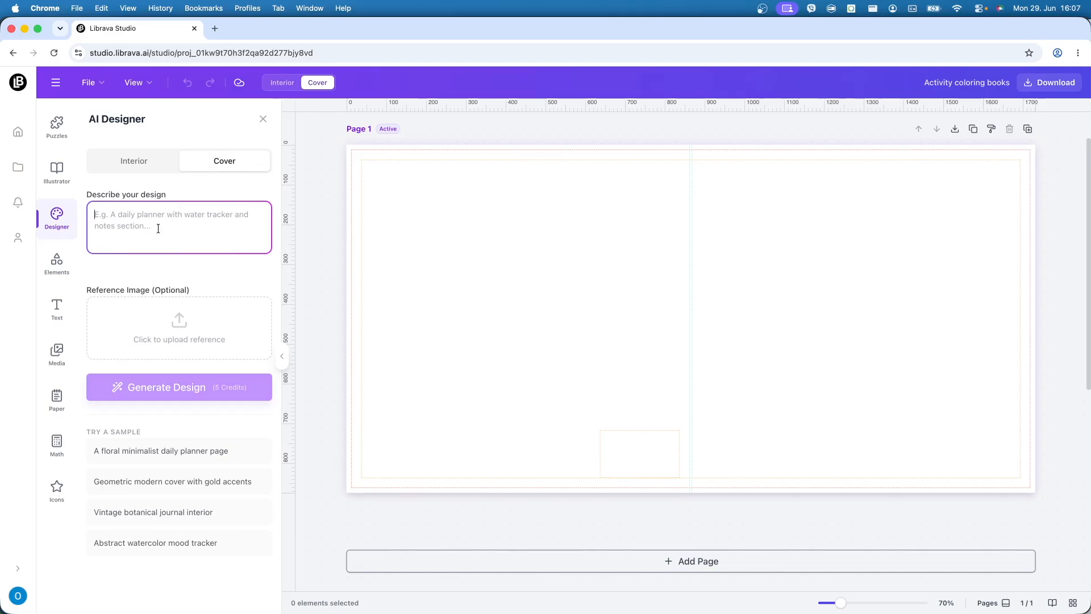
type("Beeautif")
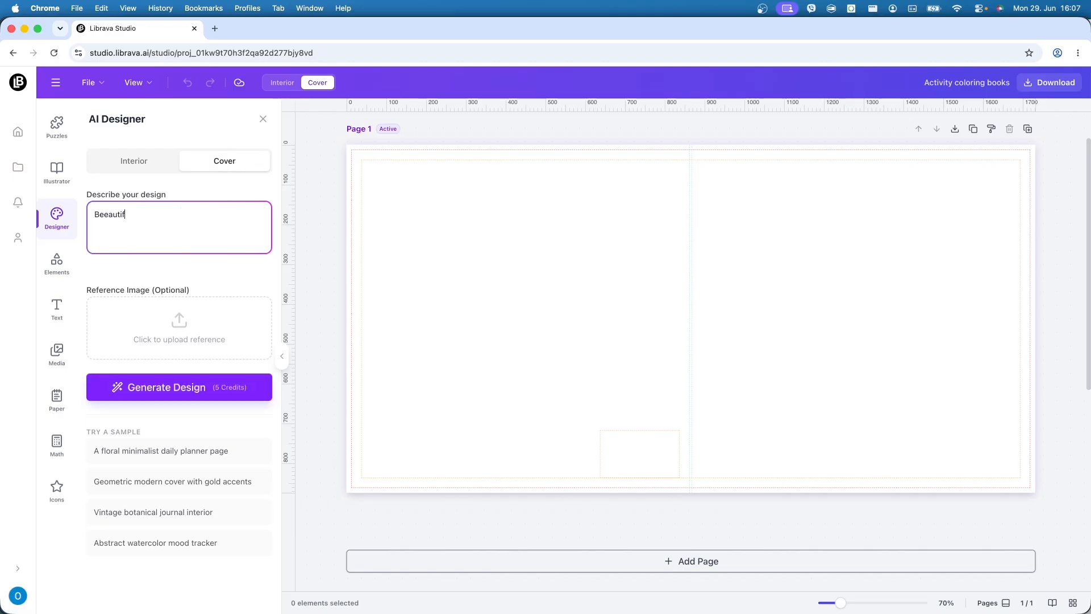
key("BackSpace")
key("BackSpace")
key("BackSpace")
key("BackSpace")
key("BackSpace")
key("BackSpace")
type("utiful")
key("BackSpace")
key("BackSpace")
key("BackSpace")
key("BackSpace")
key("BackSpace")
key("BackSpace")
key("BackSpace")
type("autiful color")
key("BackSpace")
key("BackSpace")
key("BackSpace")
key("BackSpace")
key("BackSpace")
key("BackSpace")
type("coveer f")
key("BackSpace")
key("BackSpace")
key("BackSpace")
key("BackSpace")
type("er for children colori")
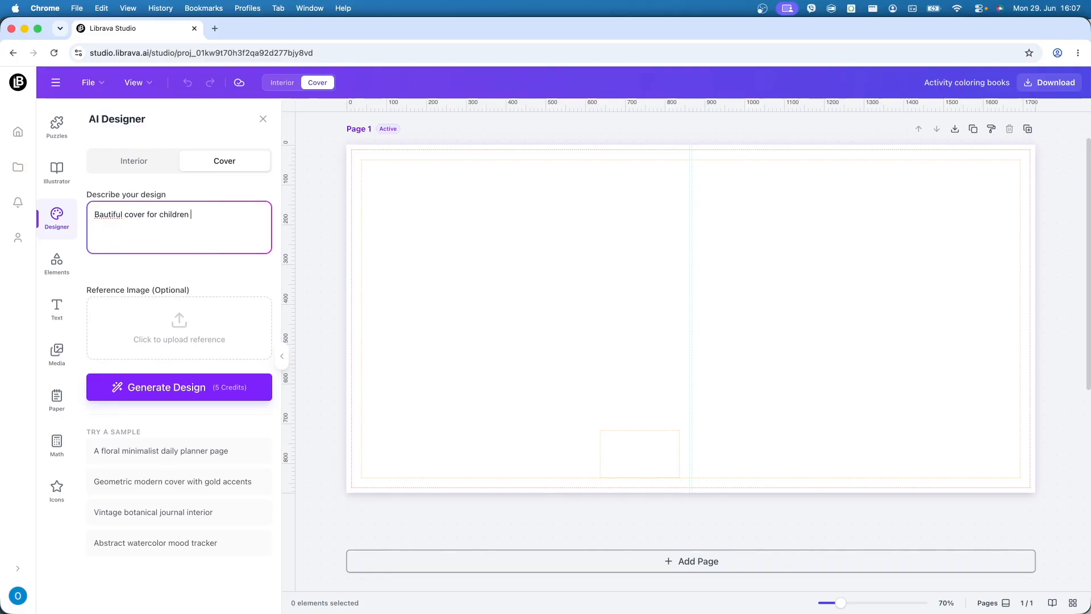
type("ng book with mini storie")
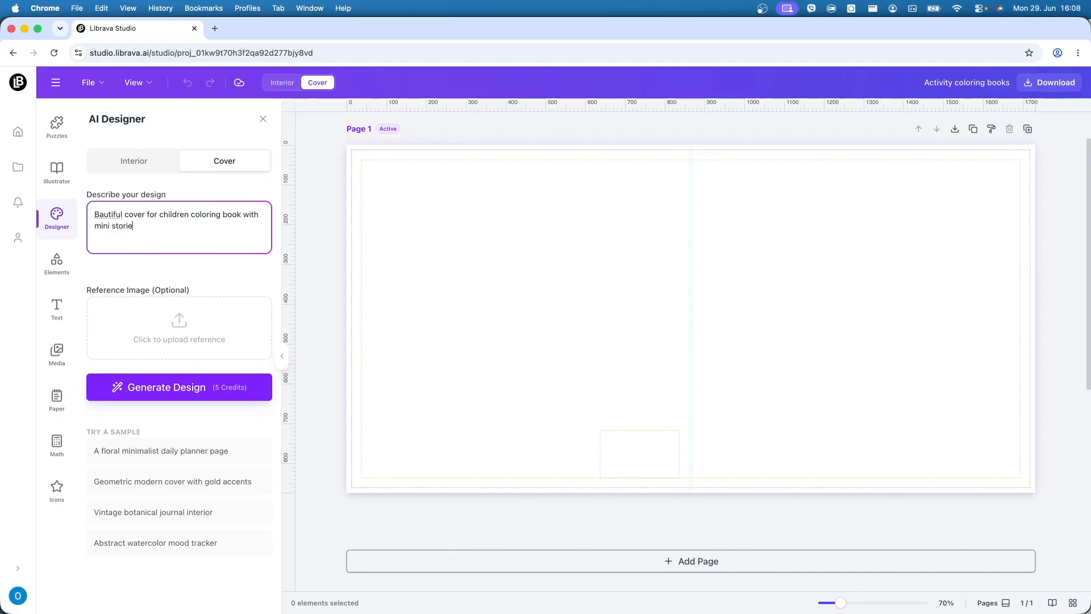
Step: Extend the cover prompt with "and mini activities titled Liza back to school adventures"
type("s and mini acrti")
key("BackSpace")
key("BackSpace")
key("BackSpace")
type("tivities titled Liza back")
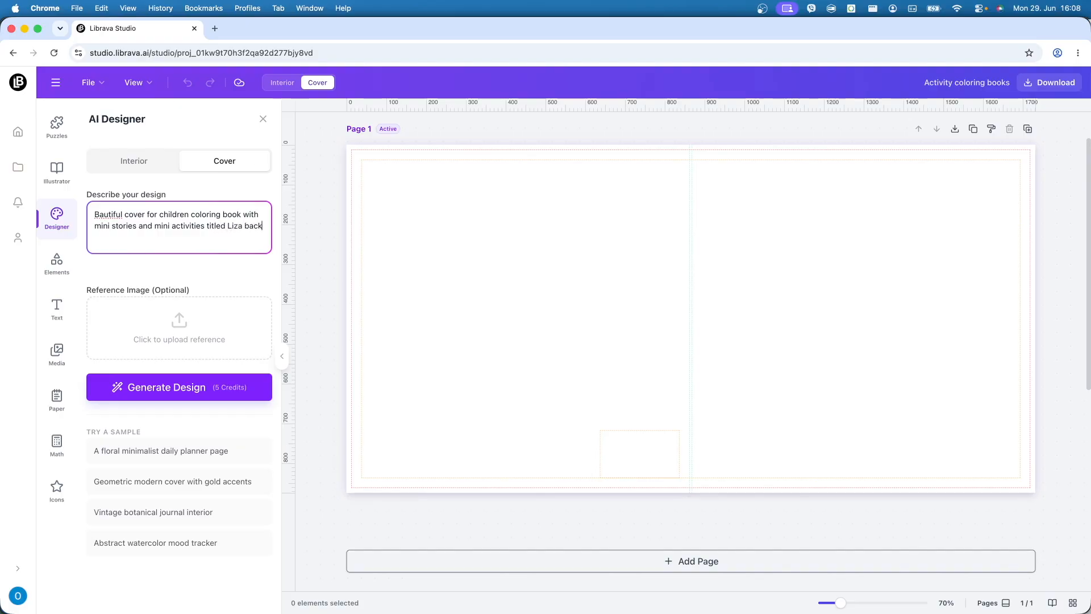
type(" to school")
type(" adventures")
Step: End the cover prompt with "Use bold fonts and vibrant colors" and correct its first word to "Beautiful"
type(". Ys")
key("BackSpace")
key("BackSpace")
type("Use bold fonts and vibr")
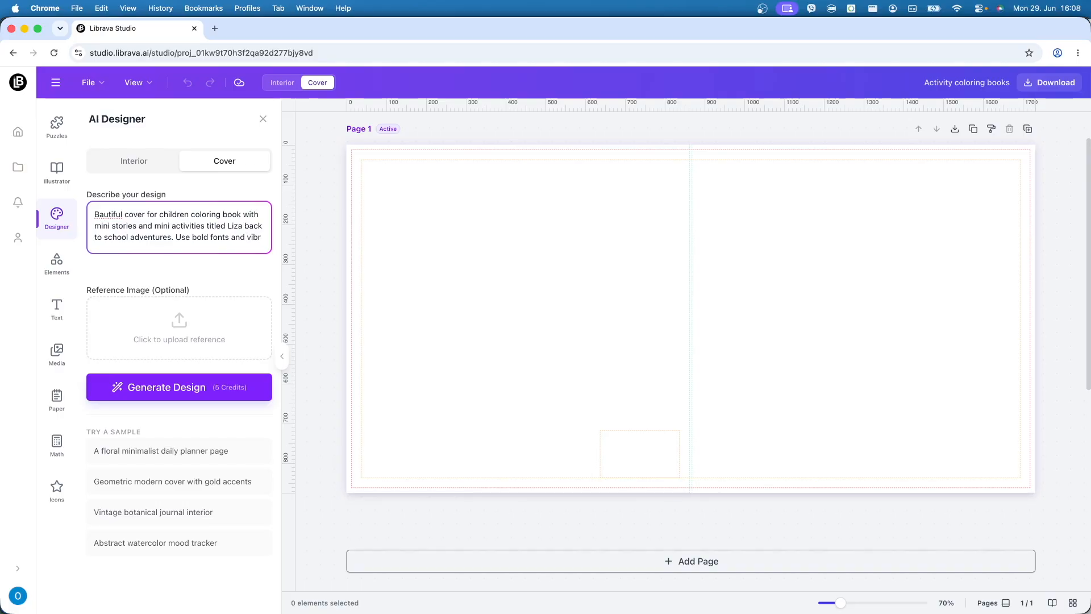
type("ant colo")
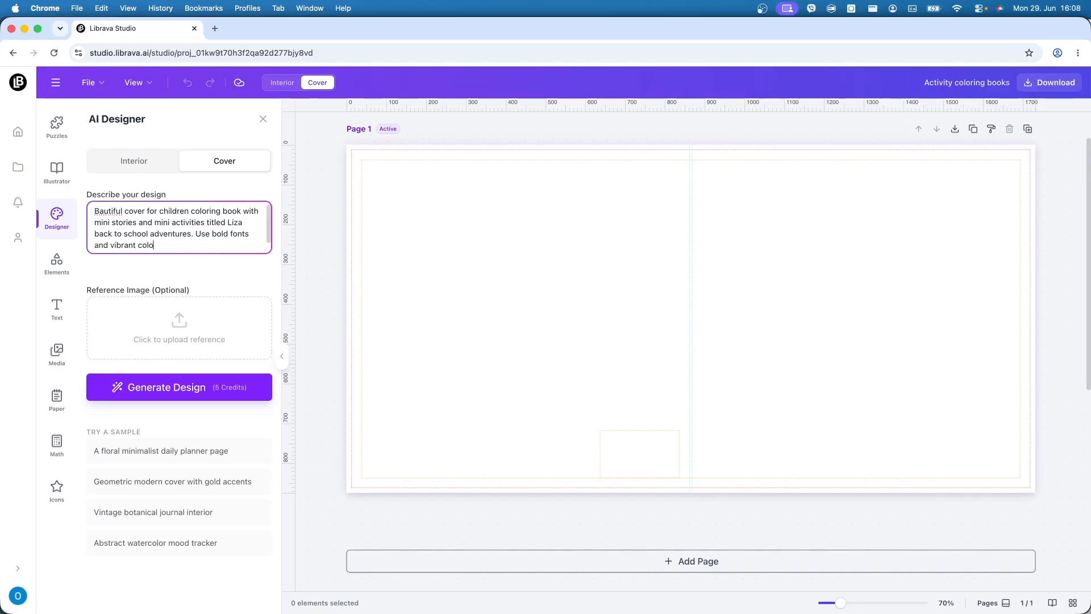
type("rs")
left_click(104, 211)
type("e")
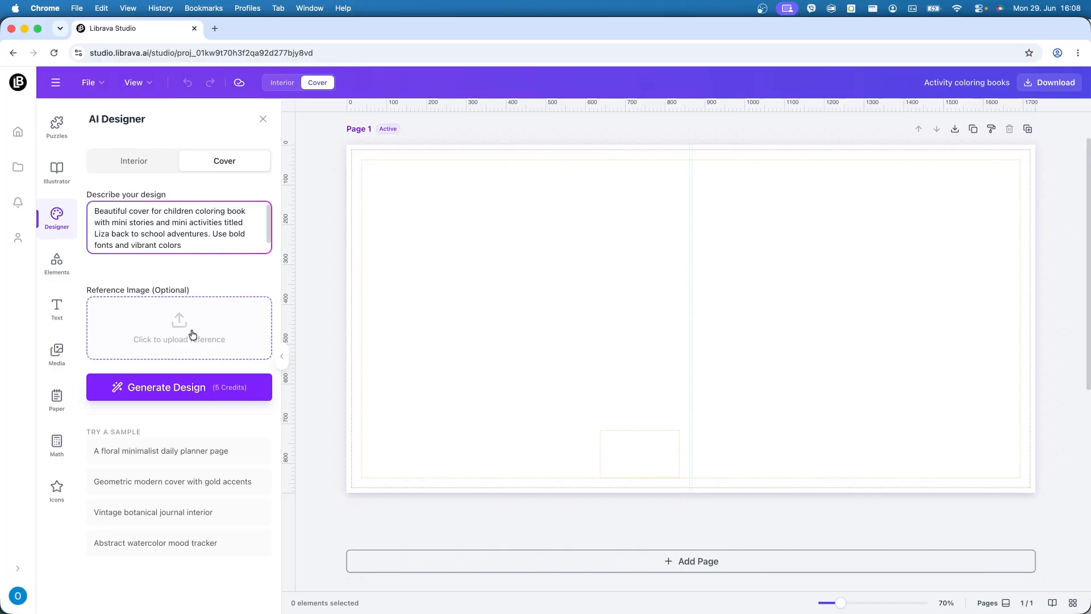
Step: Generate the cover design from the prompt, apply it to the cover page and deselect its elements
left_click(161, 390)
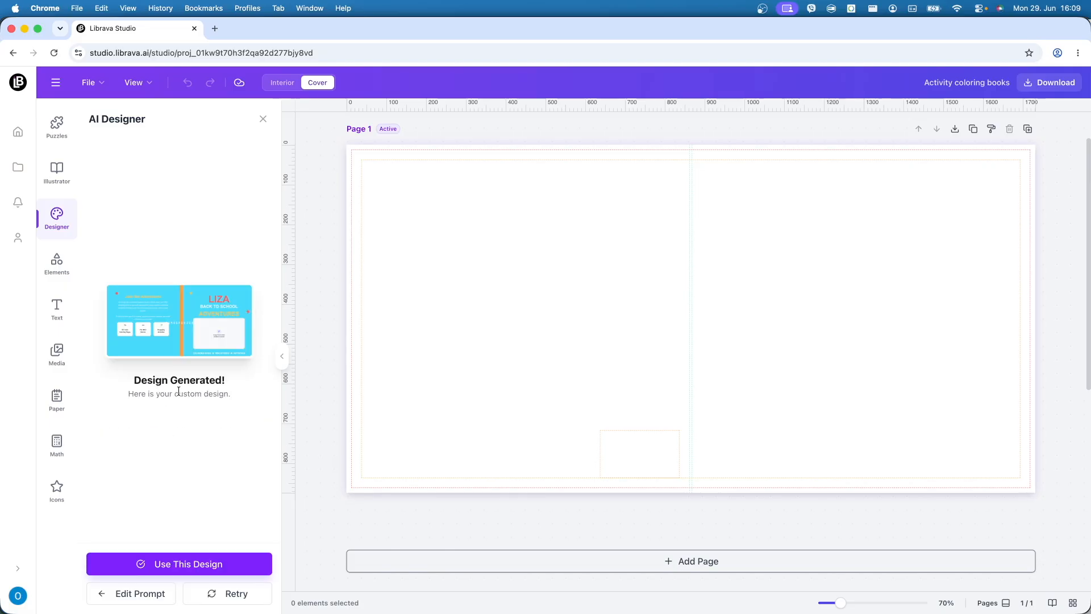
left_click(184, 564)
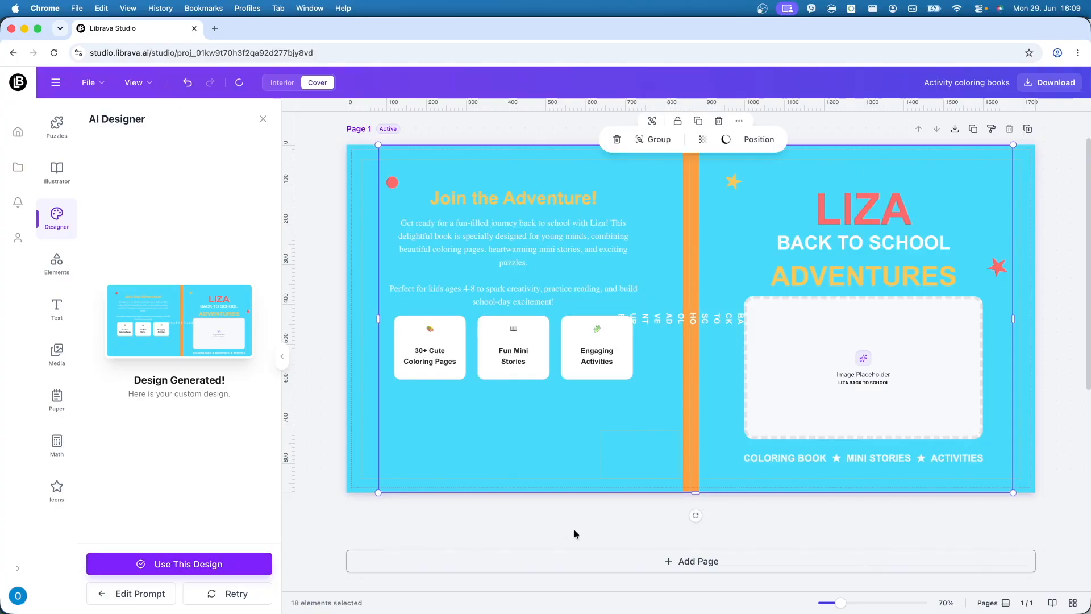
left_click(617, 517)
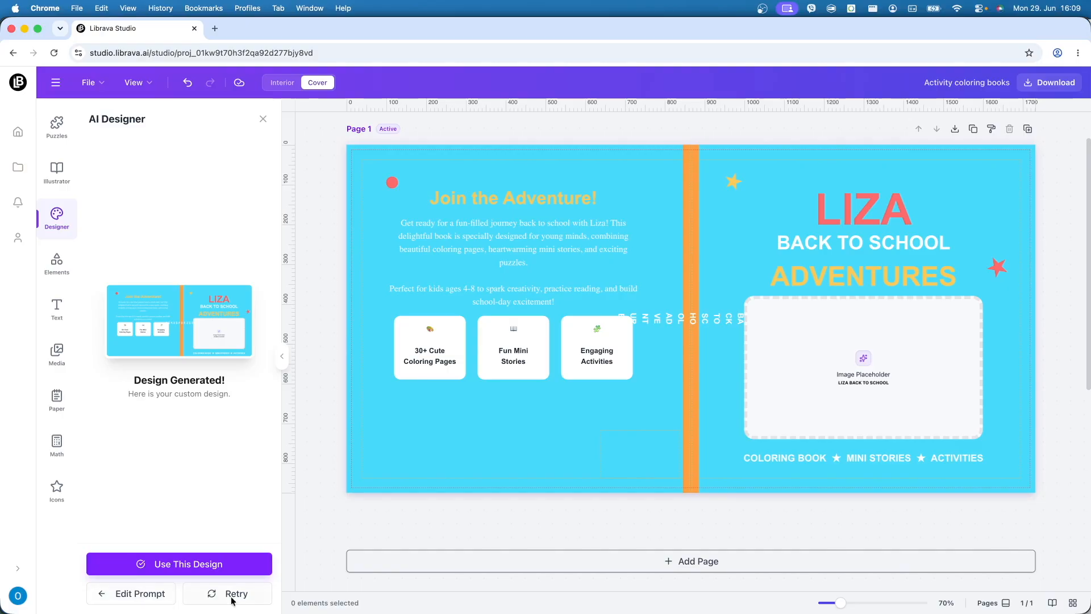
Step: Replace the cover prompt's last sentence with "It has 10 coloring pages", and generate and apply the new design
left_click(140, 593)
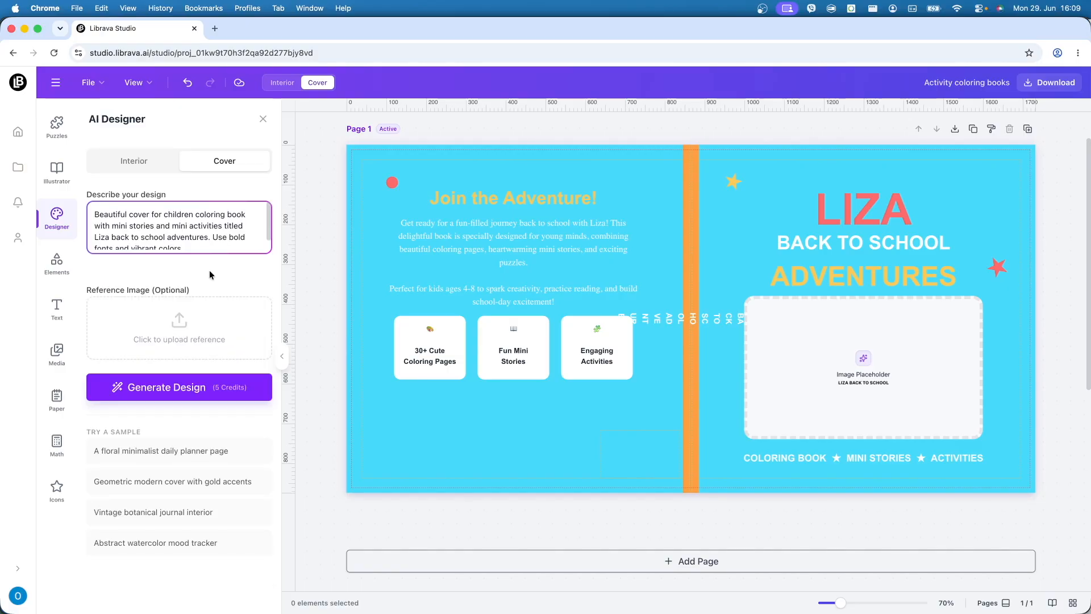
scroll(260, 235, "down", 1)
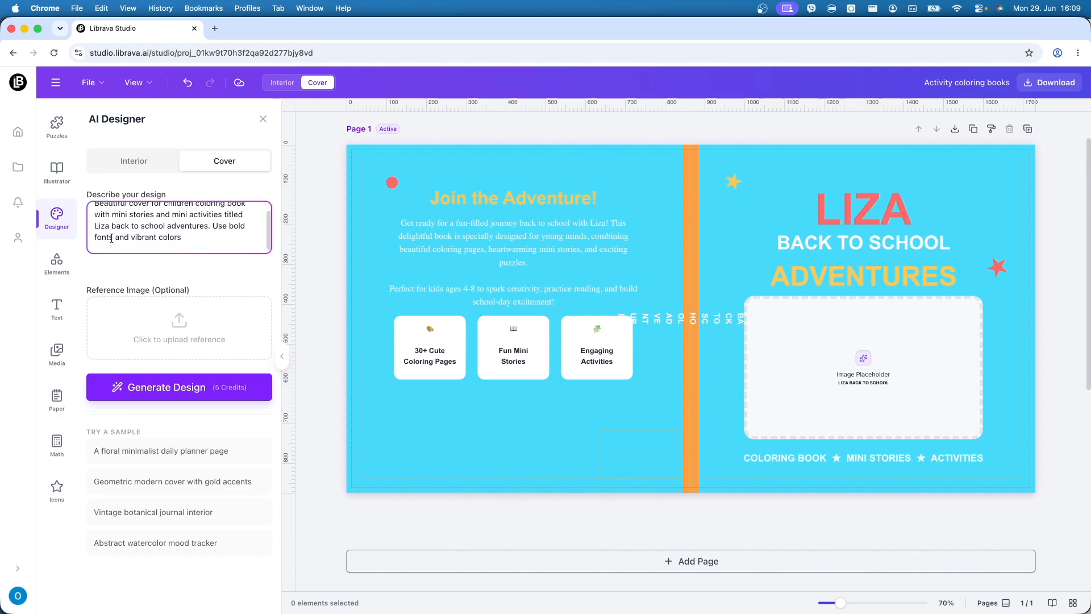
left_click_drag(114, 236, 200, 236)
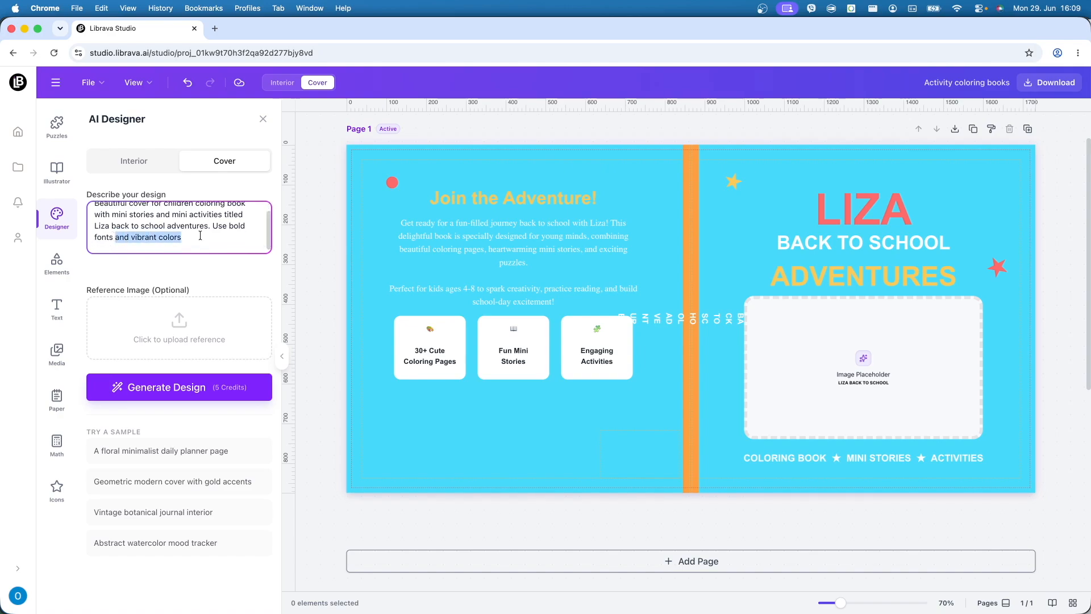
key("BackSpace")
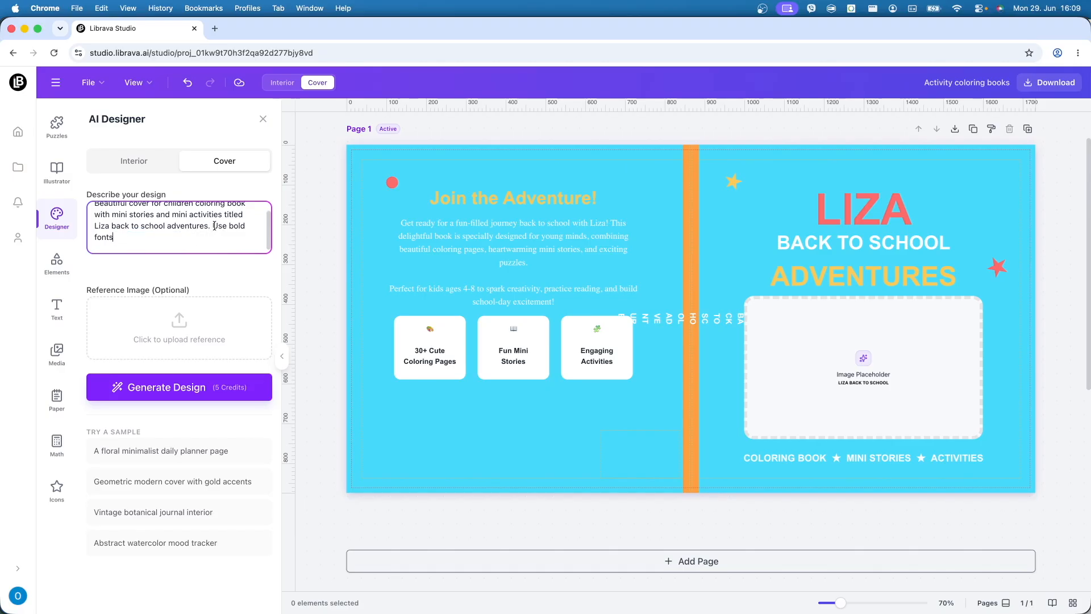
left_click_drag(213, 225, 222, 239)
key("BackSpace")
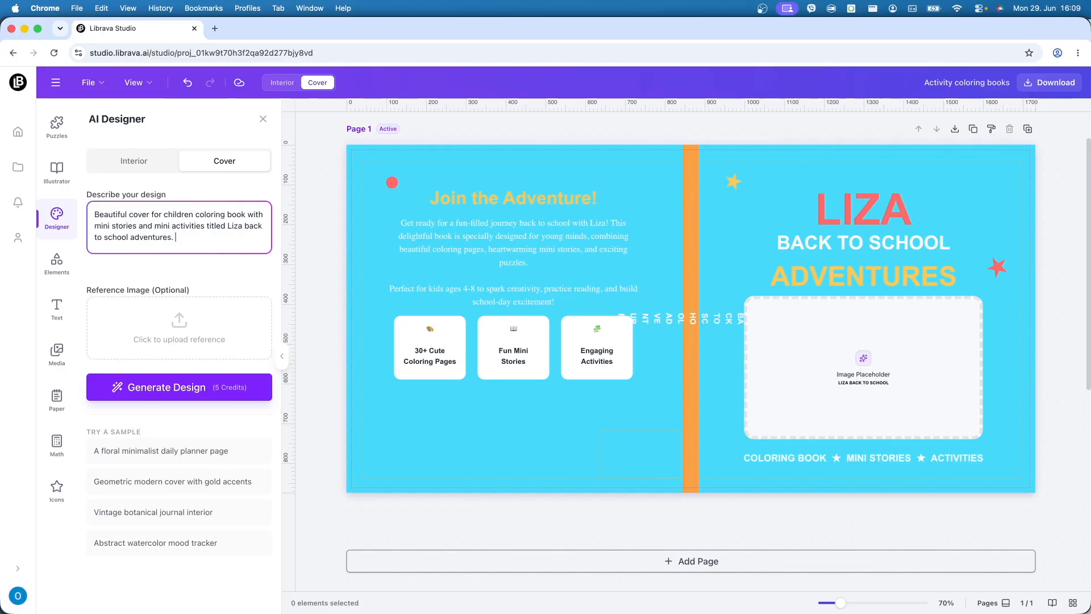
type("It has 10 coloring pages")
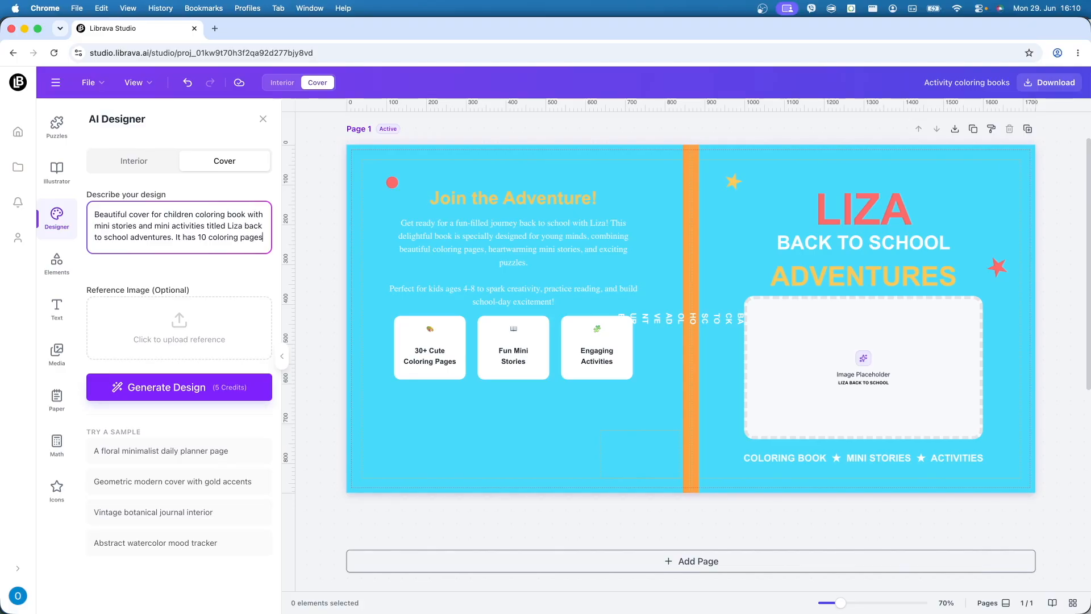
left_click(158, 388)
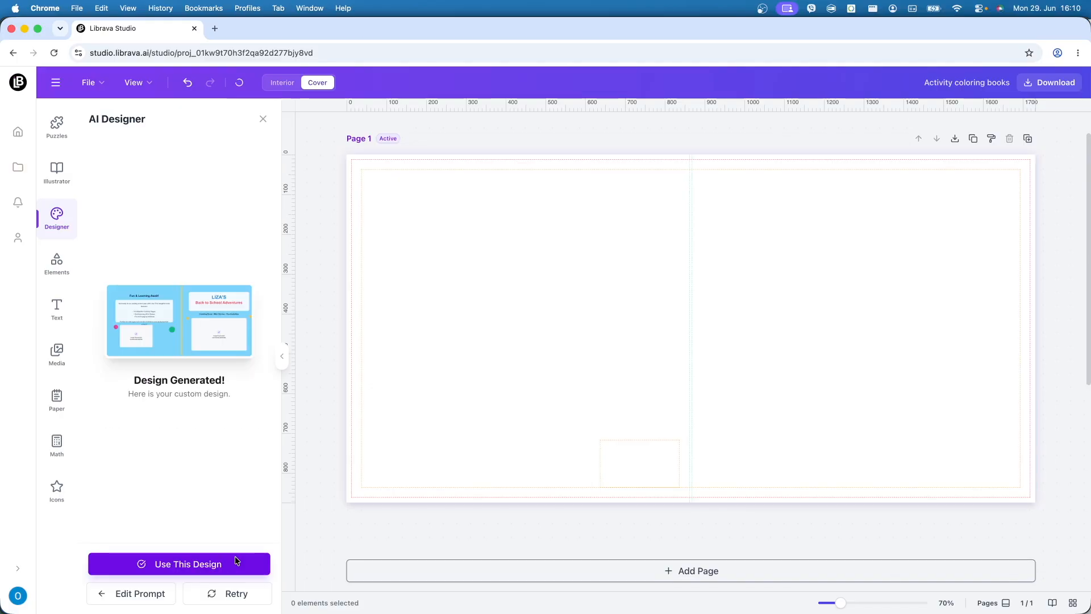
left_click(236, 561)
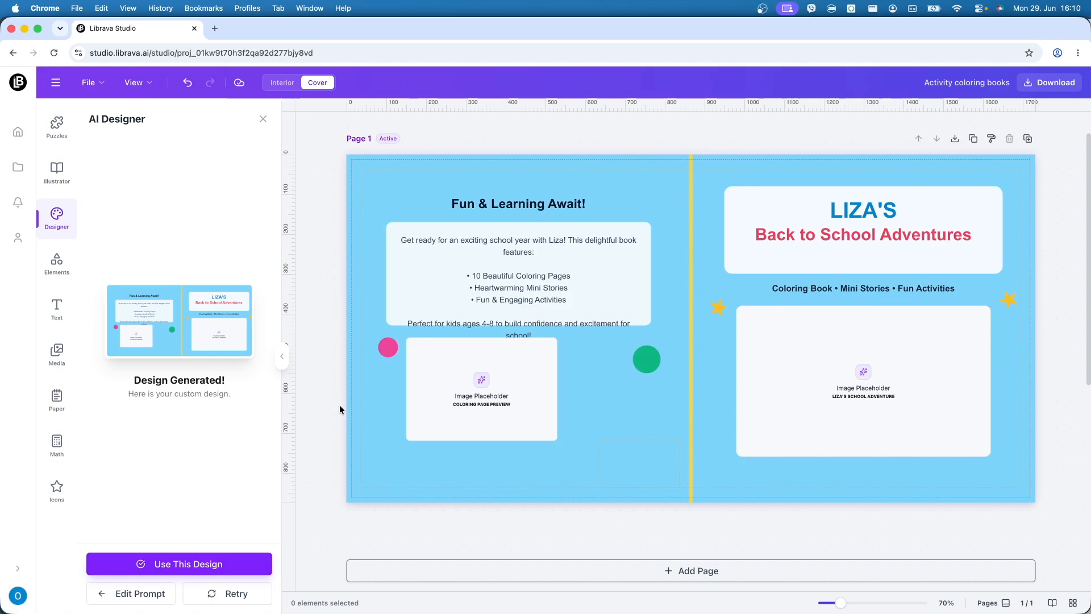
Step: Delete the white box behind the back cover description and recolor the description text white
left_click(642, 263)
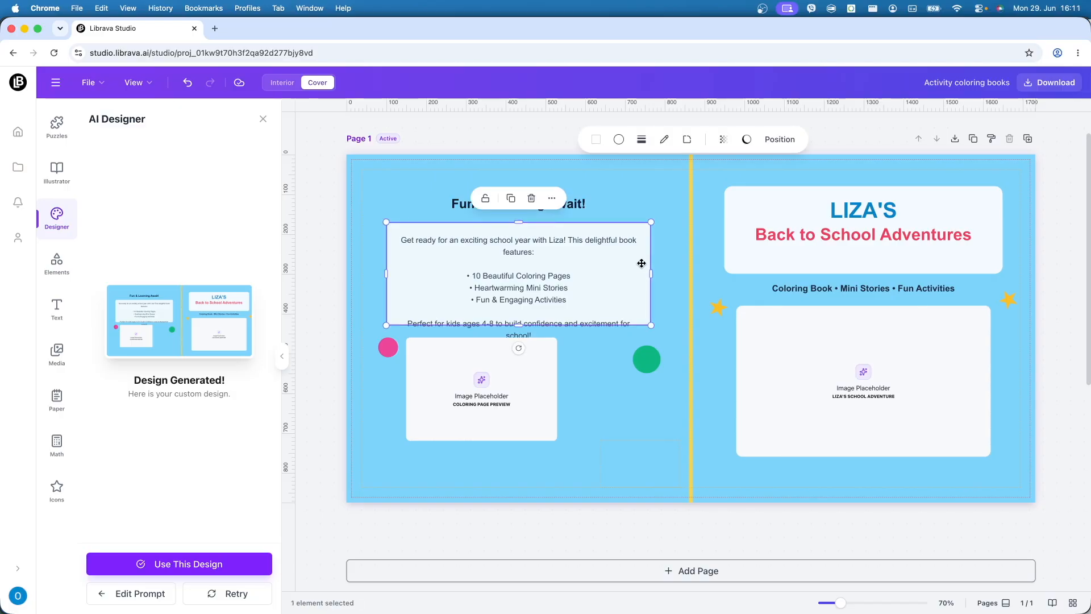
key("BackSpace")
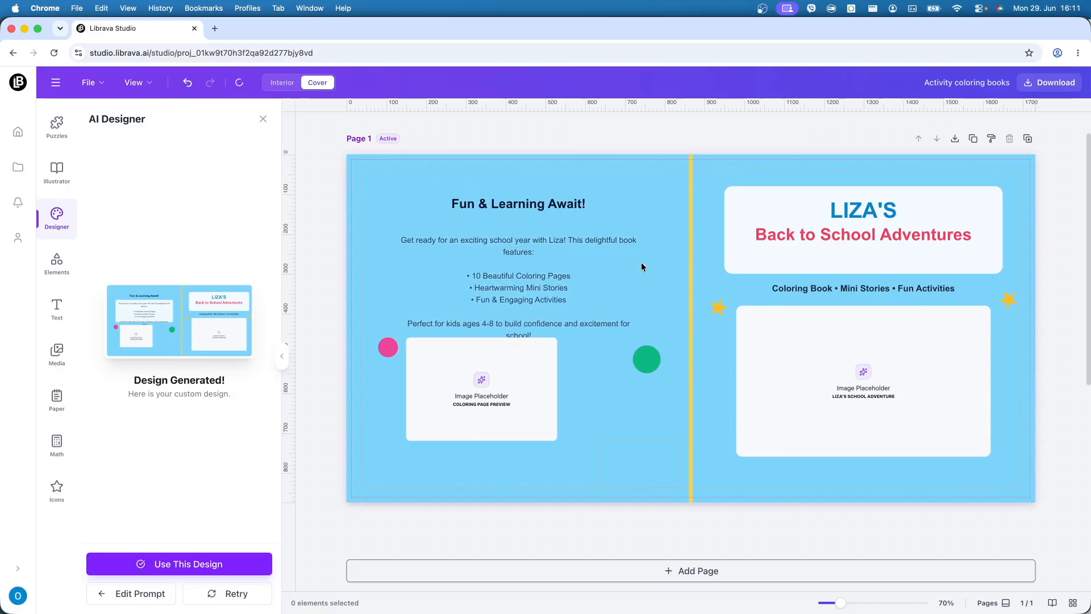
left_click(538, 275)
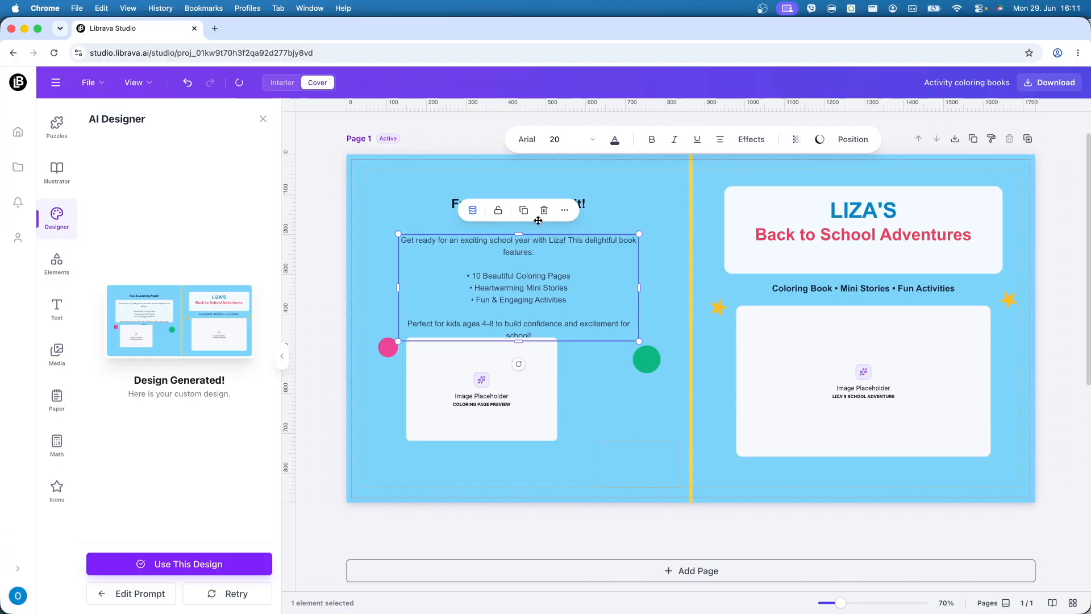
left_click(608, 145)
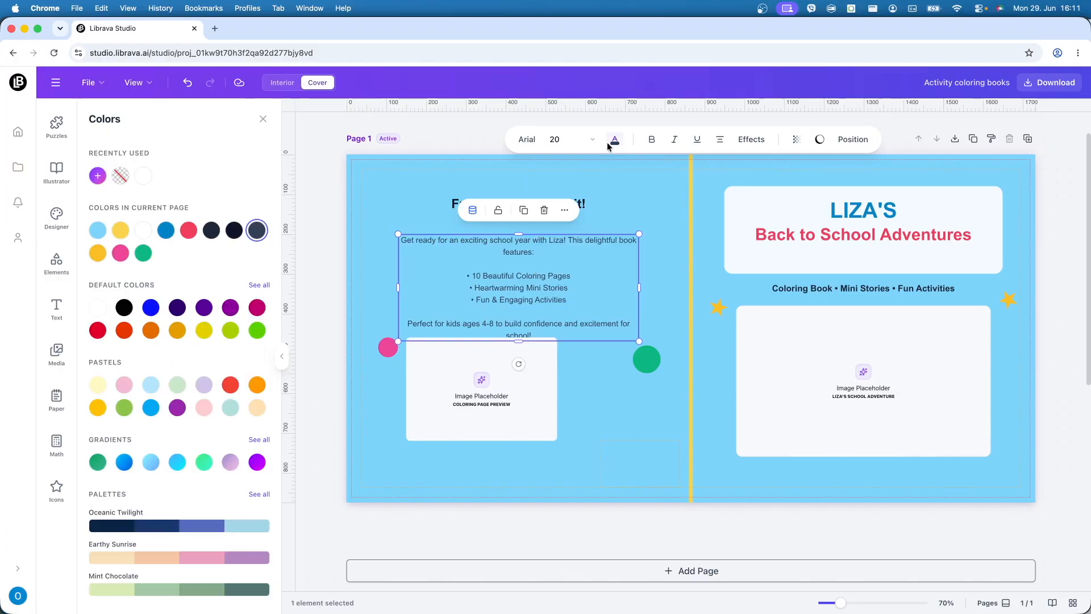
left_click(147, 178)
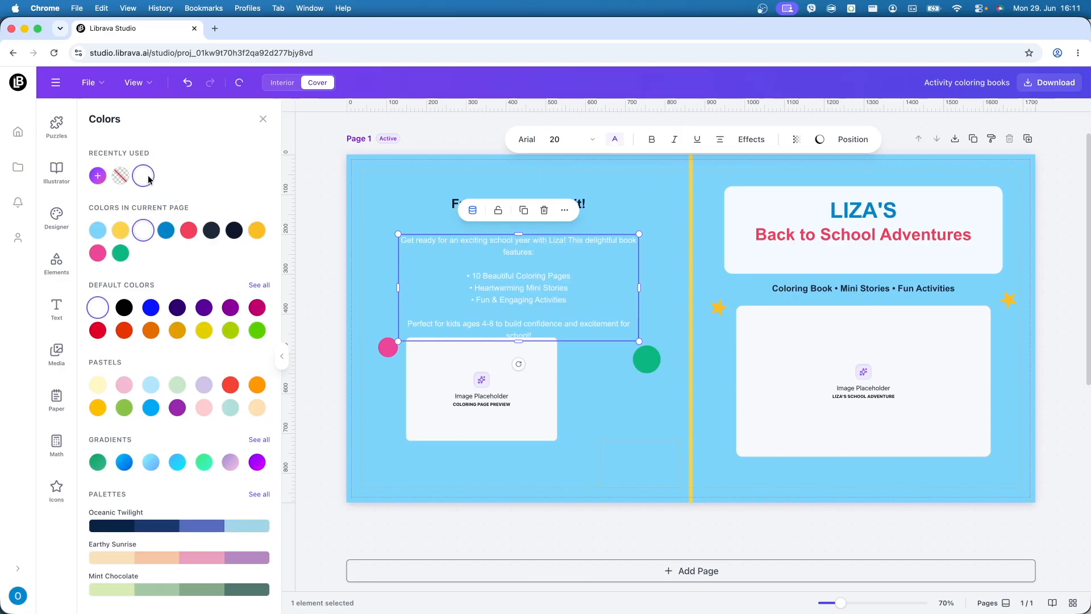
Step: Delete the coloring page preview placeholder from the back cover and move the description slightly up toward its heading
left_click(528, 411)
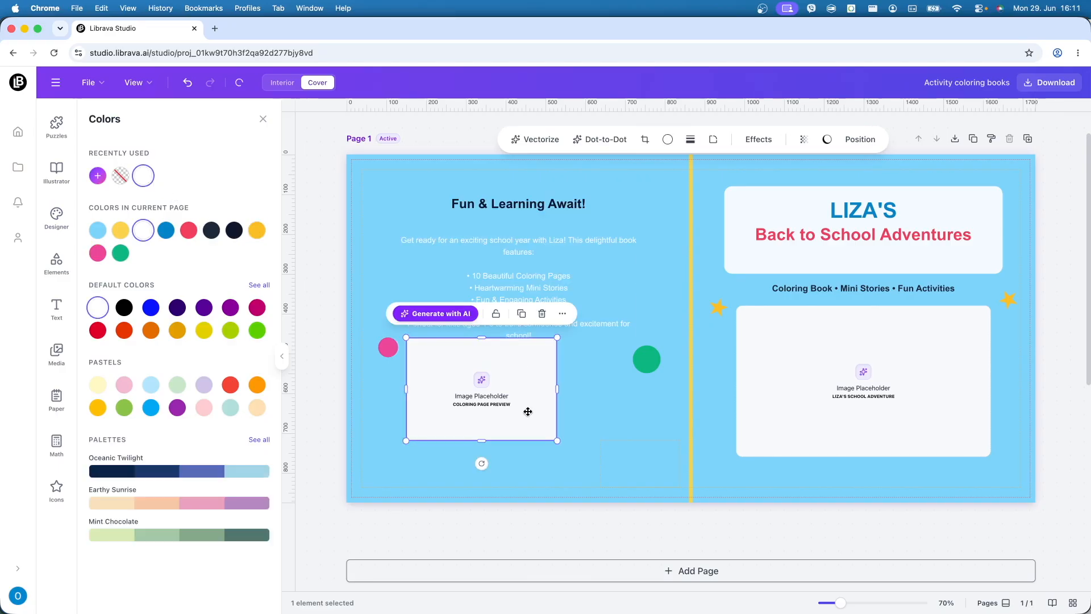
key("Delete")
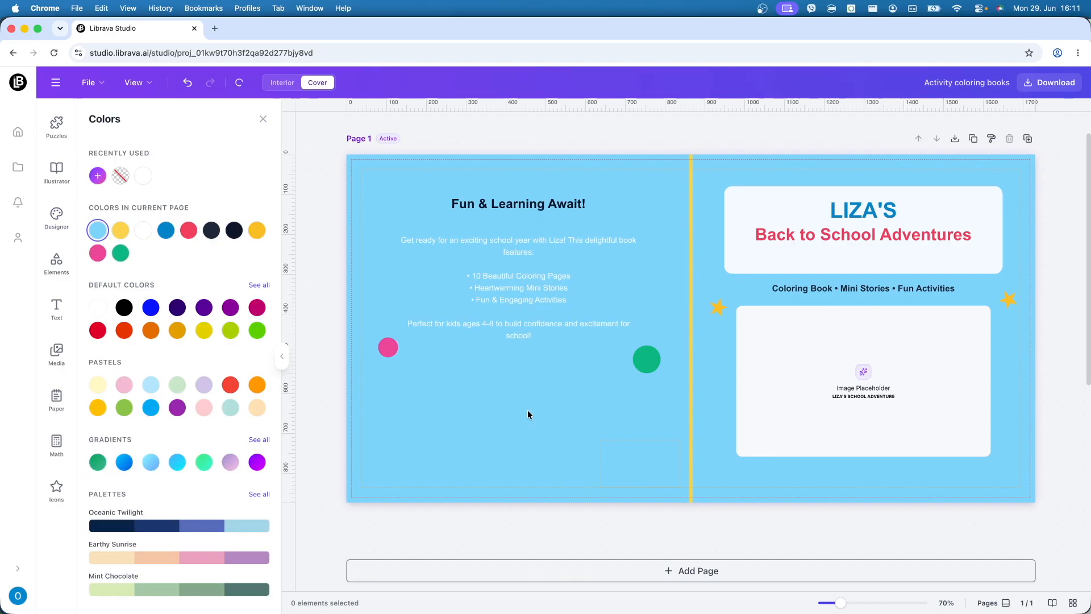
left_click_drag(540, 274, 541, 262)
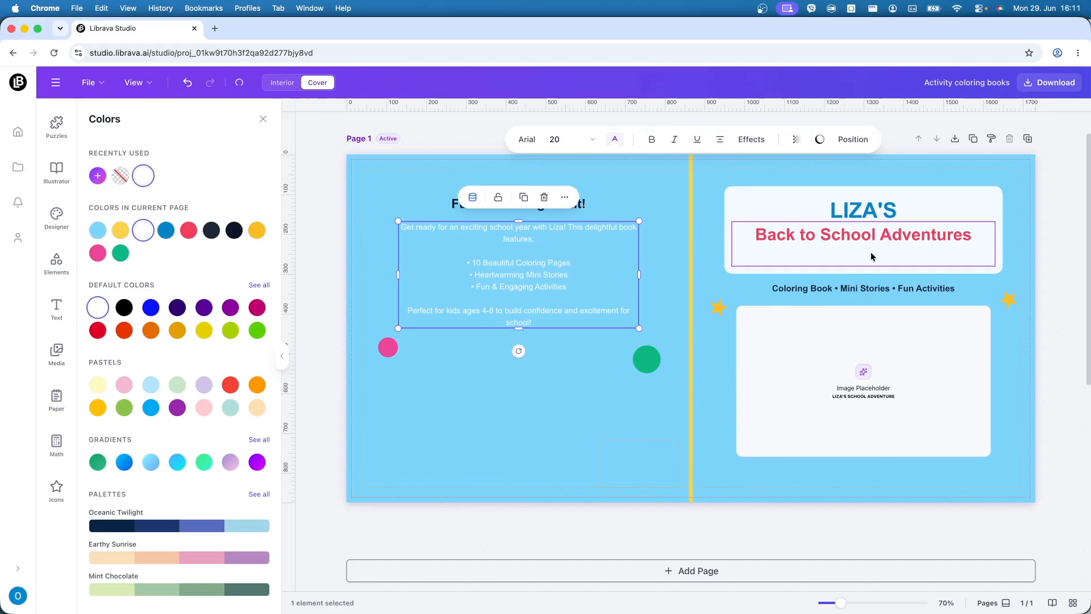
Step: Generate an AI image from the front cover placeholder's suggested prompt and insert it into the placeholder
left_click(843, 339)
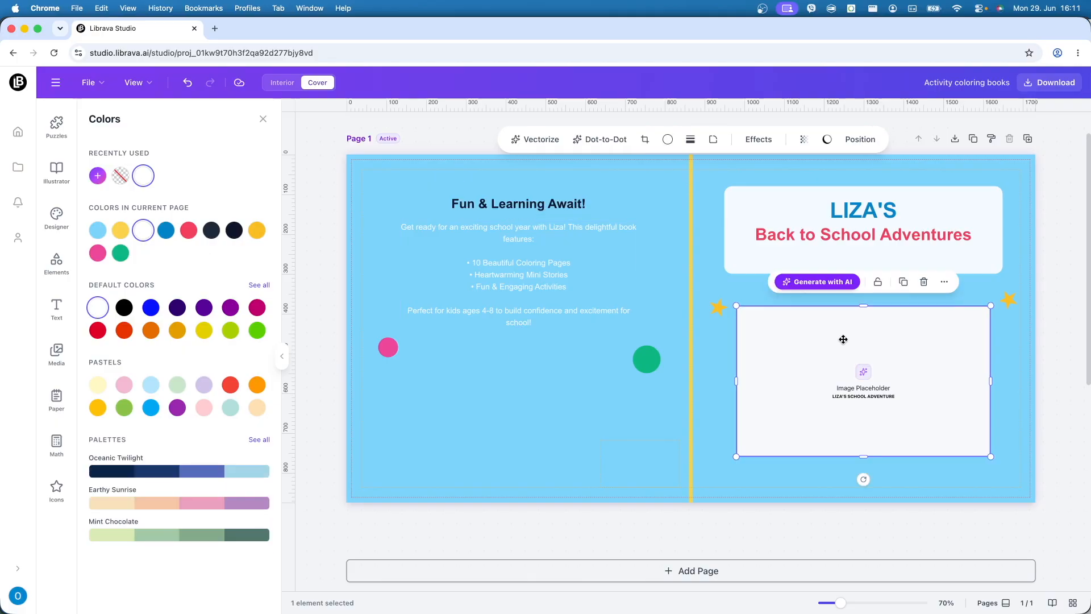
left_click(819, 282)
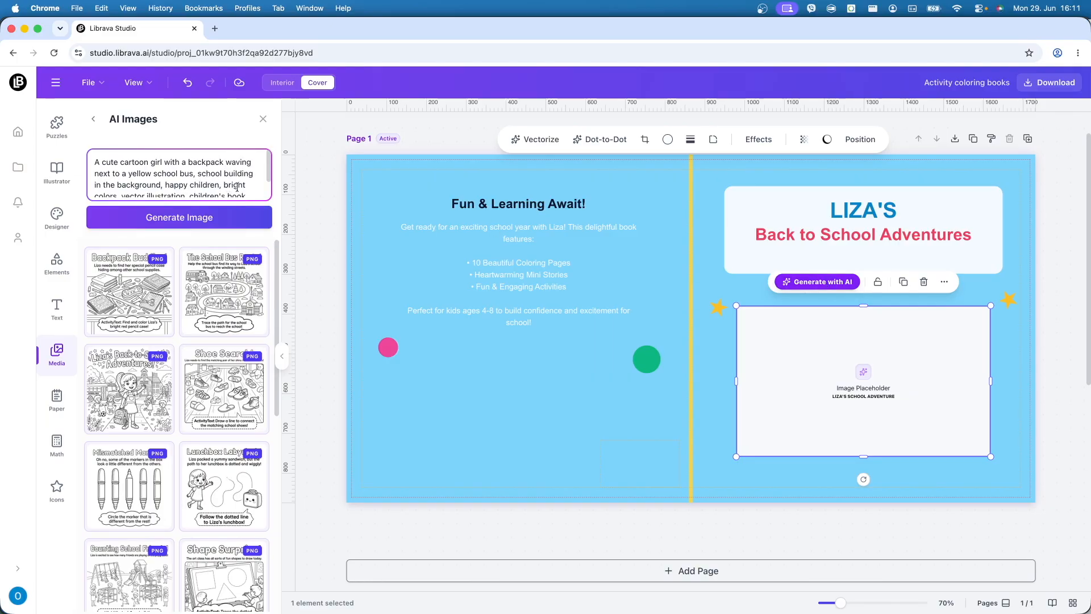
left_click(195, 220)
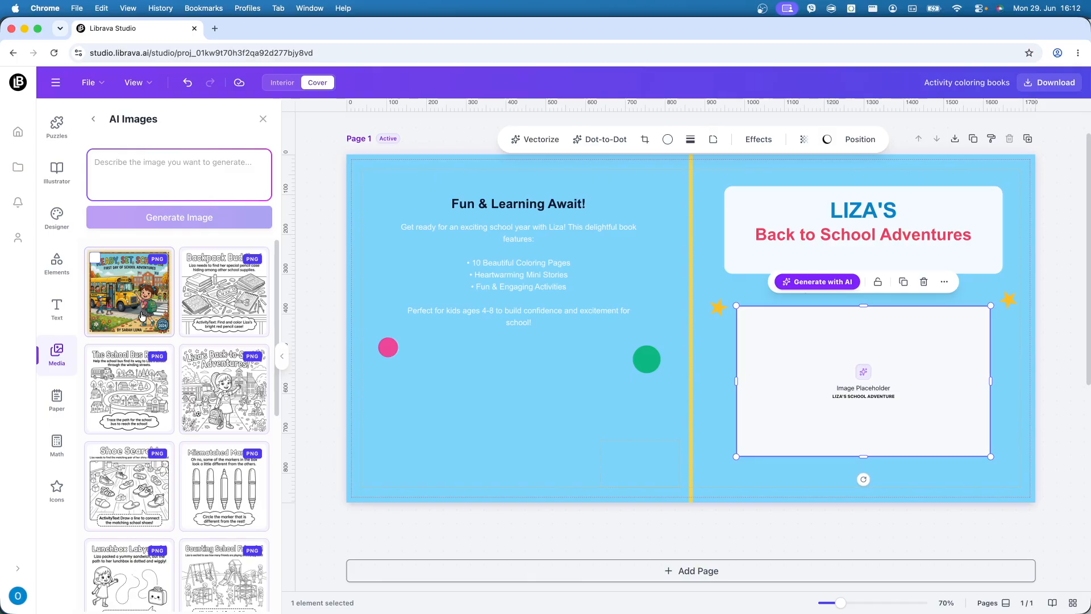
left_click(142, 316)
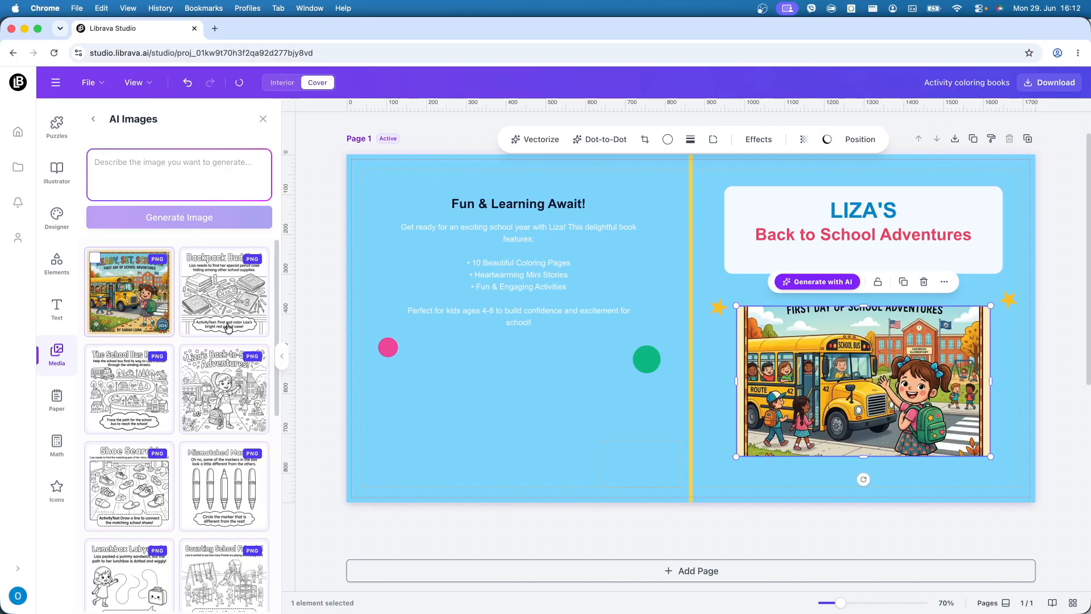
left_click(1016, 418)
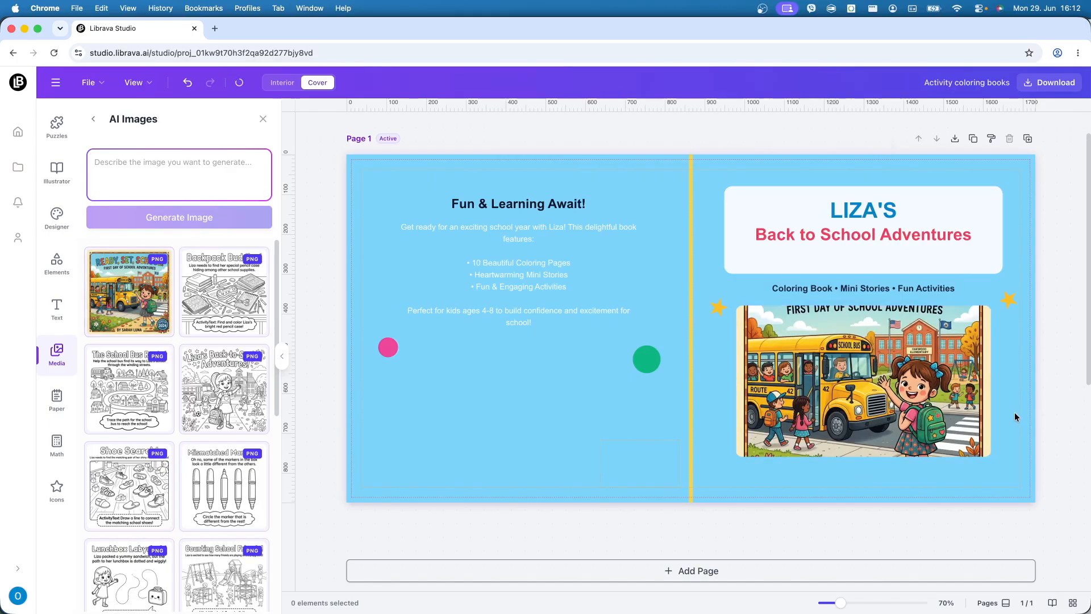
left_click(867, 388)
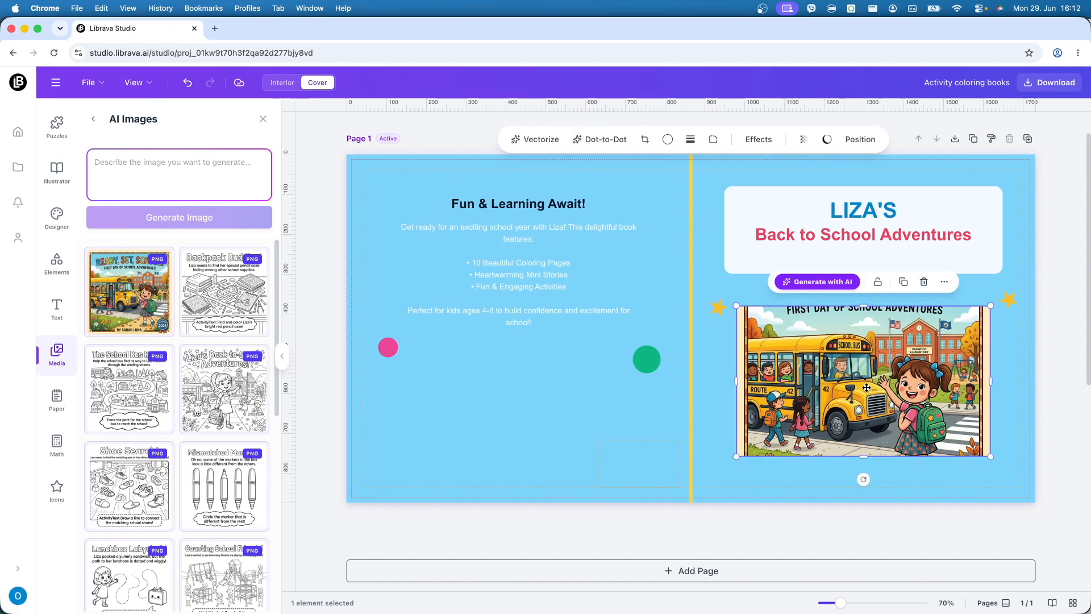
Step: Delete both title texts, the white title box and the "Coloring Book • Mini Stories • Fun Activities" line from the front cover
left_click(761, 229)
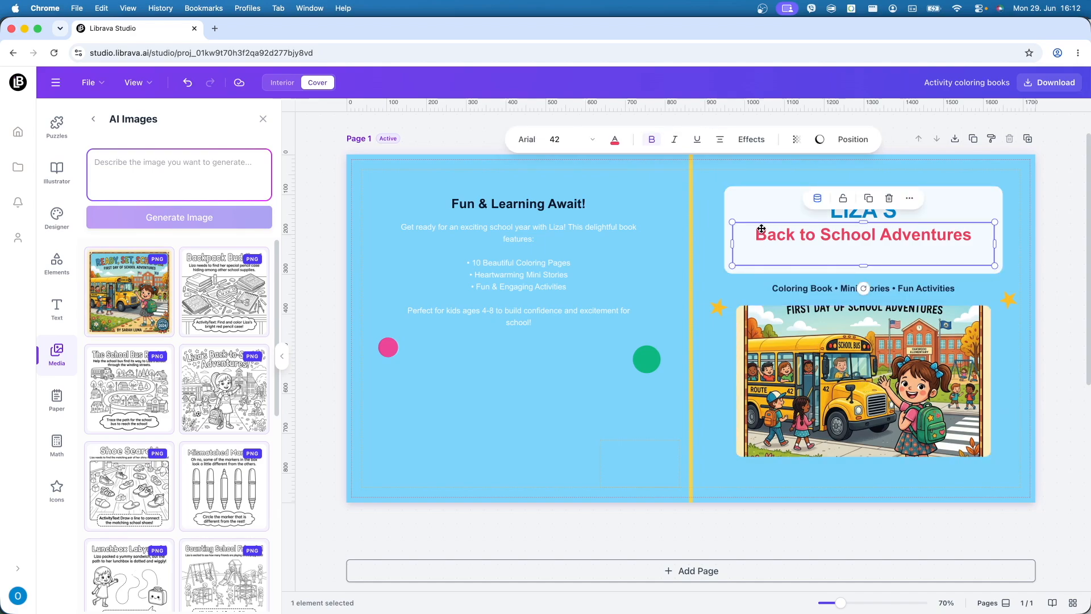
key("BackSpace")
left_click(840, 216)
key("BackSpace")
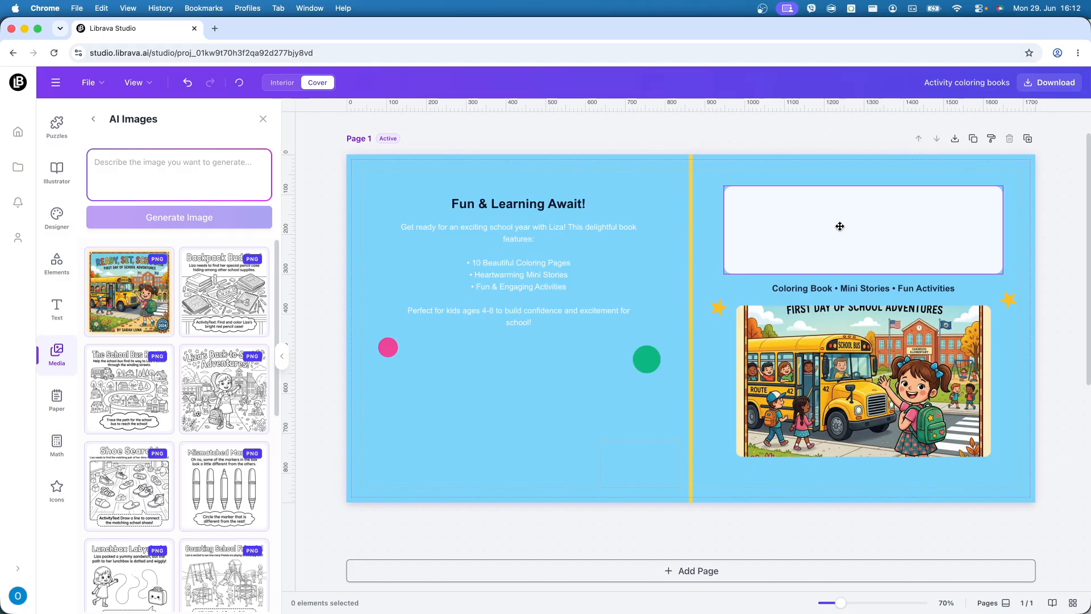
left_click(840, 226)
key("BackSpace")
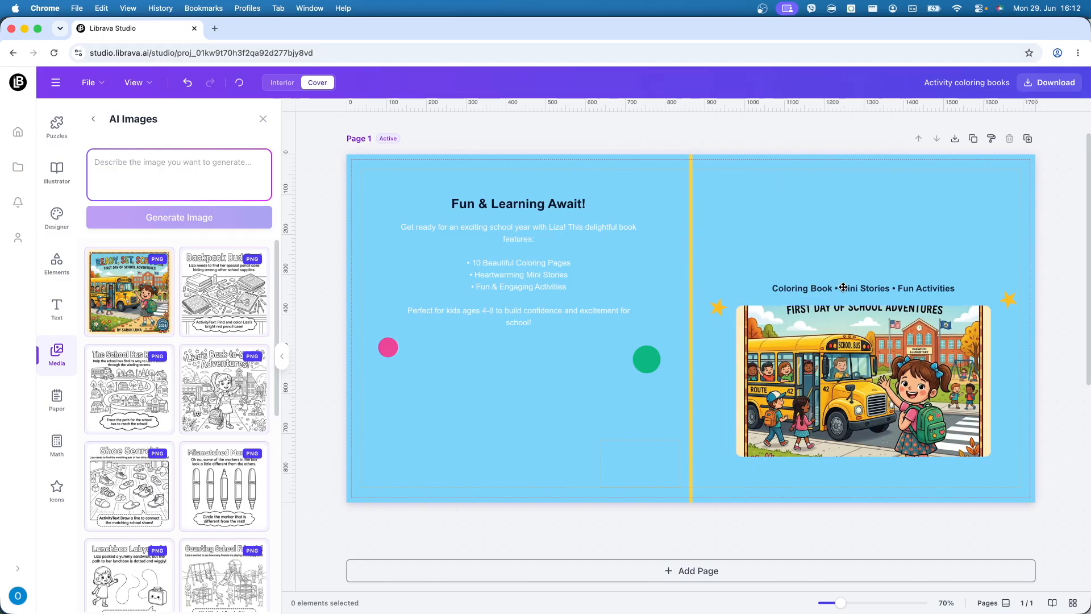
left_click(844, 288)
key("BackSpace")
Step: Enlarge and position the school bus image so that it fills the whole front cover, and deselect it
left_click(740, 310)
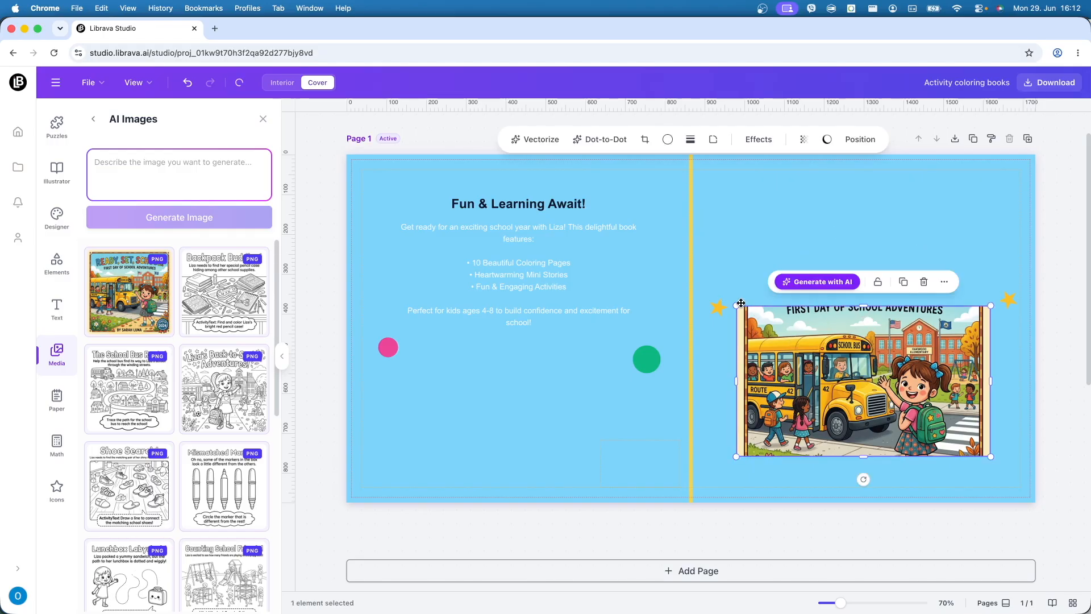
left_click_drag(733, 303, 693, 143)
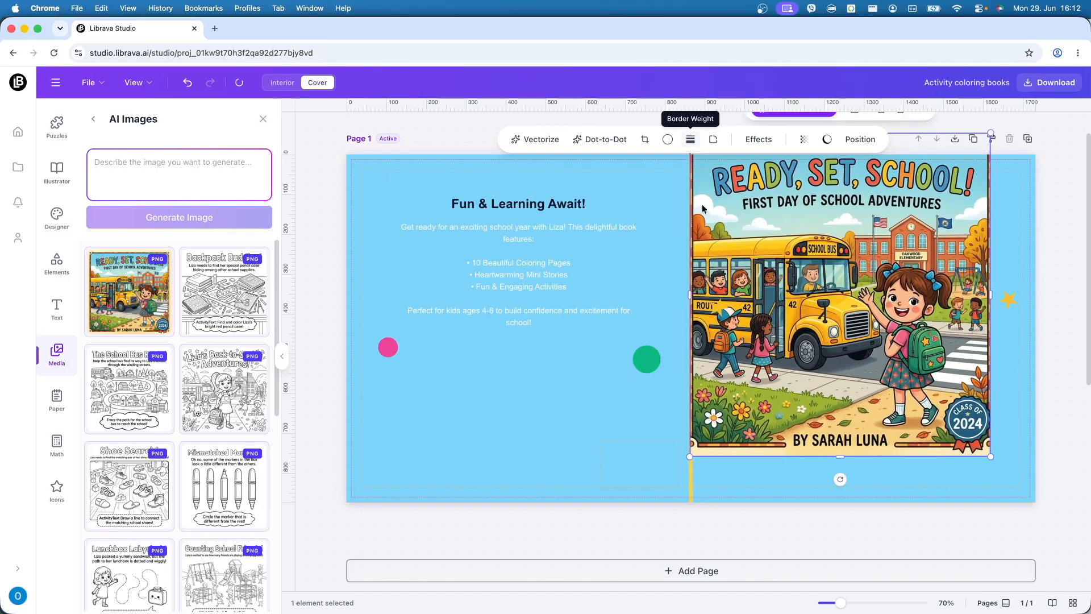
left_click(1073, 506)
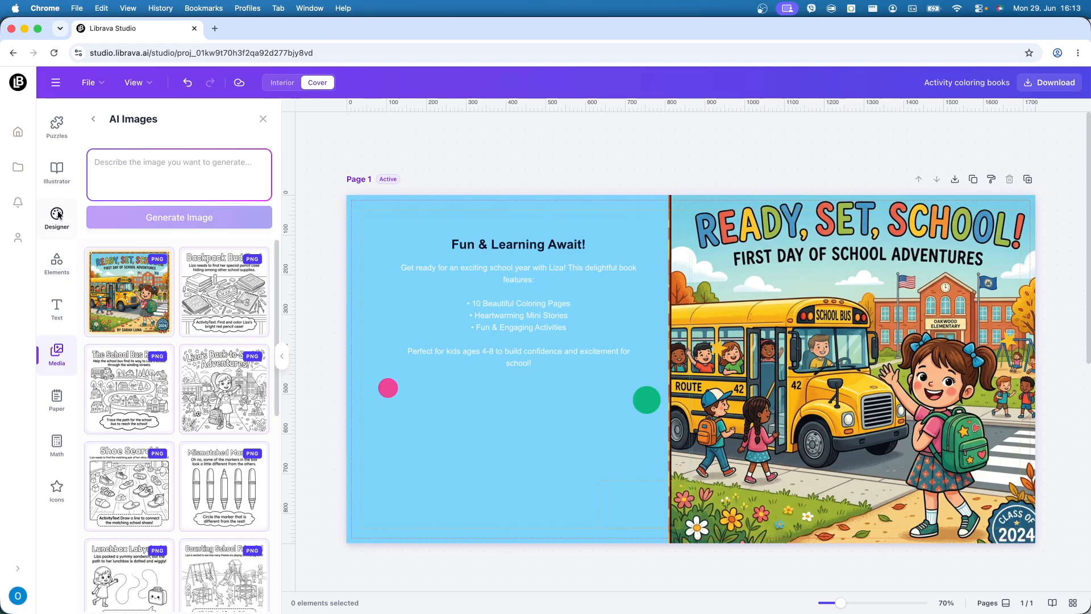
Step: Add the Shape 12 starburst and enlarge it over the "Class of 2024" badge in the front cover's lower corner
left_click(63, 260)
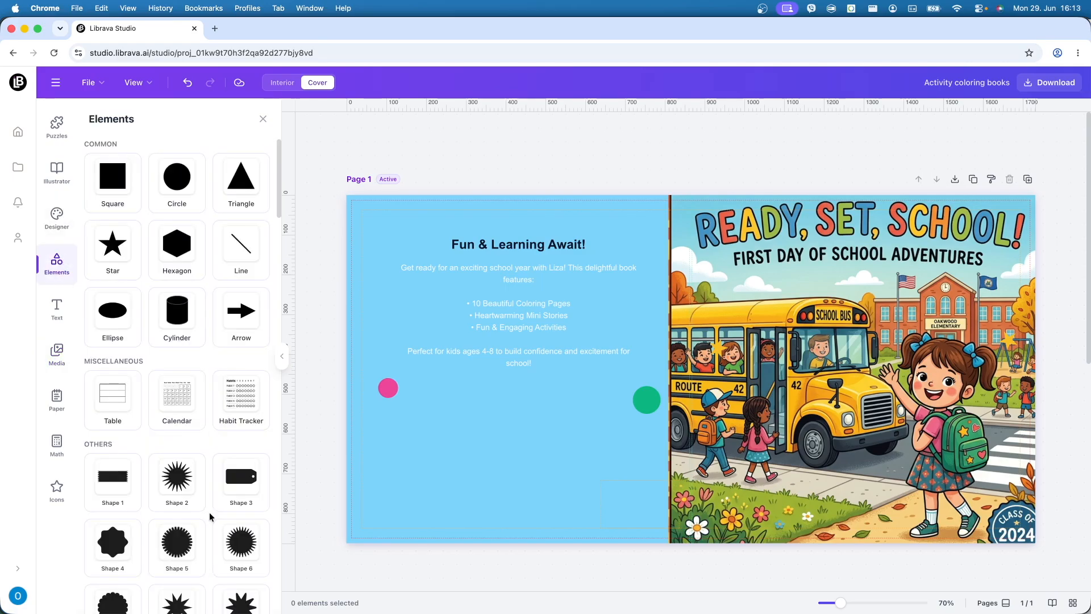
scroll(206, 526, "down", 3)
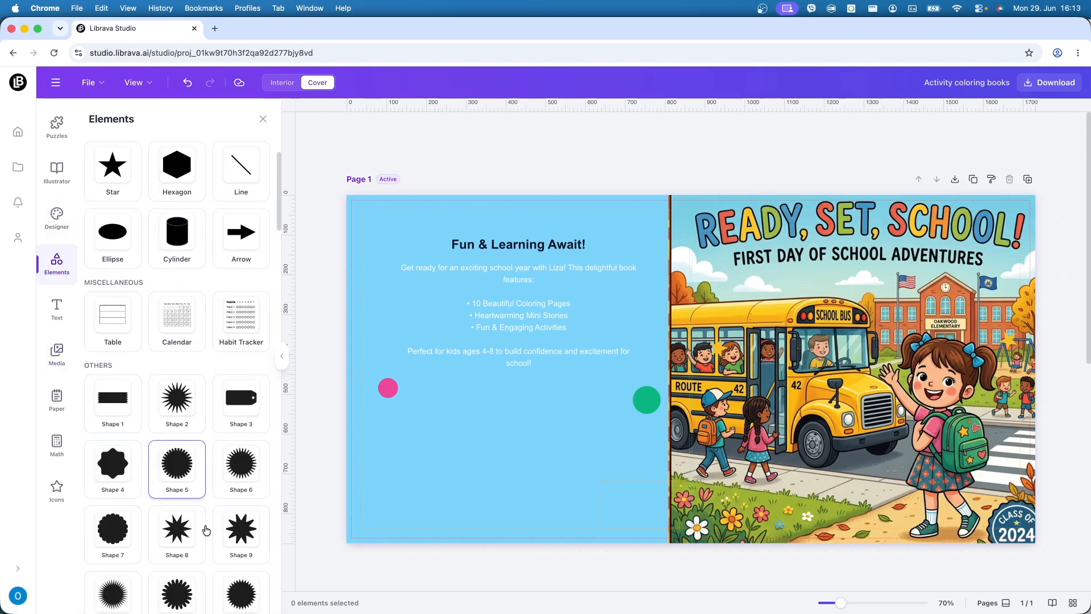
scroll(206, 530, "down", 2)
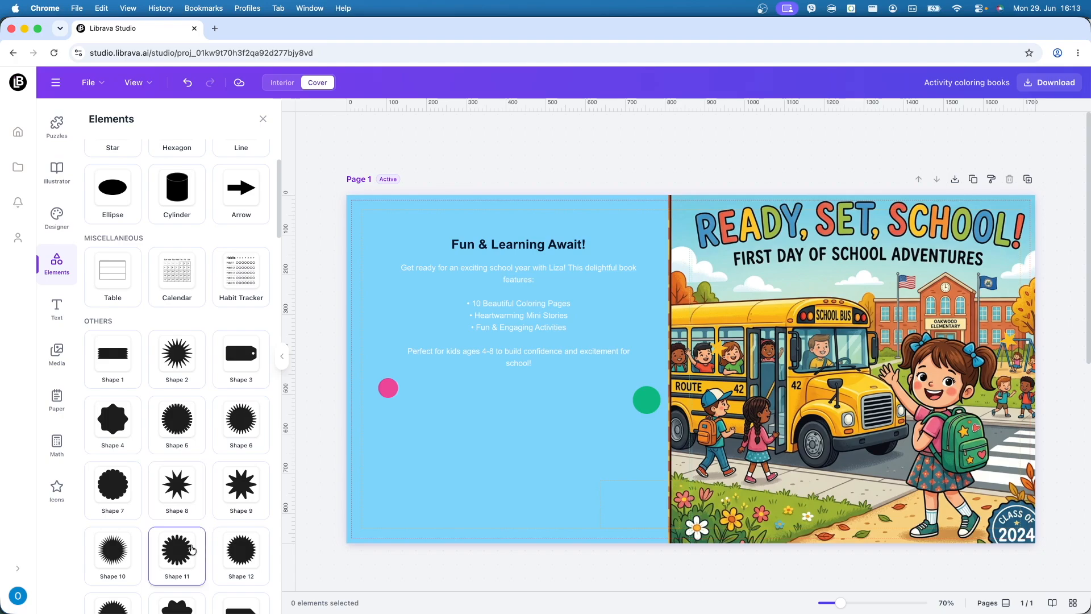
left_click(246, 558)
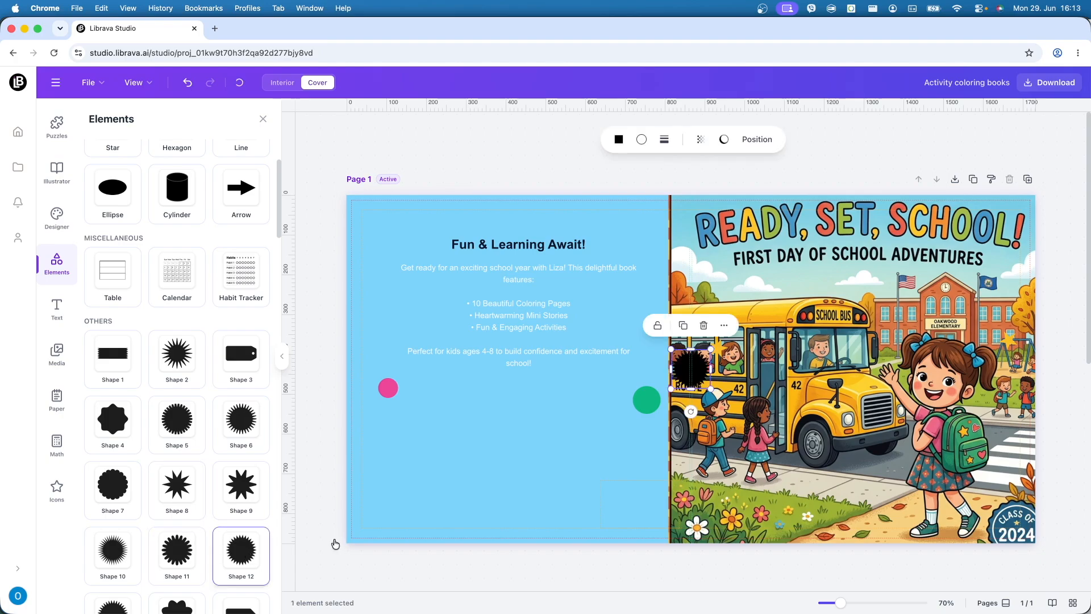
left_click_drag(711, 389, 1010, 523)
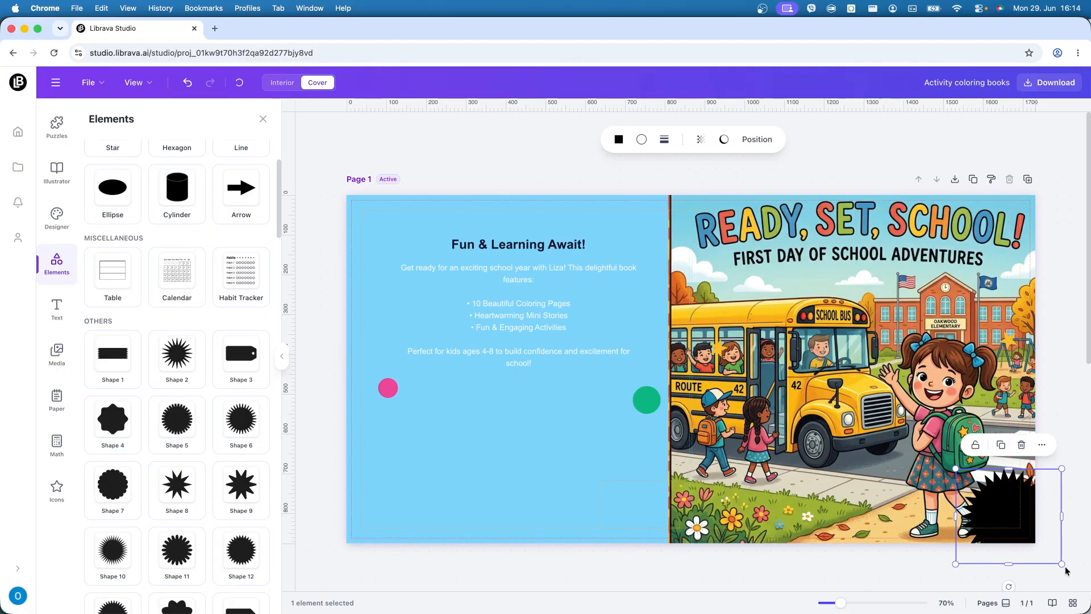
mouse_move(1062, 564)
left_mouse_down()
mouse_move(1035, 540)
mouse_move(1058, 562)
left_mouse_up()
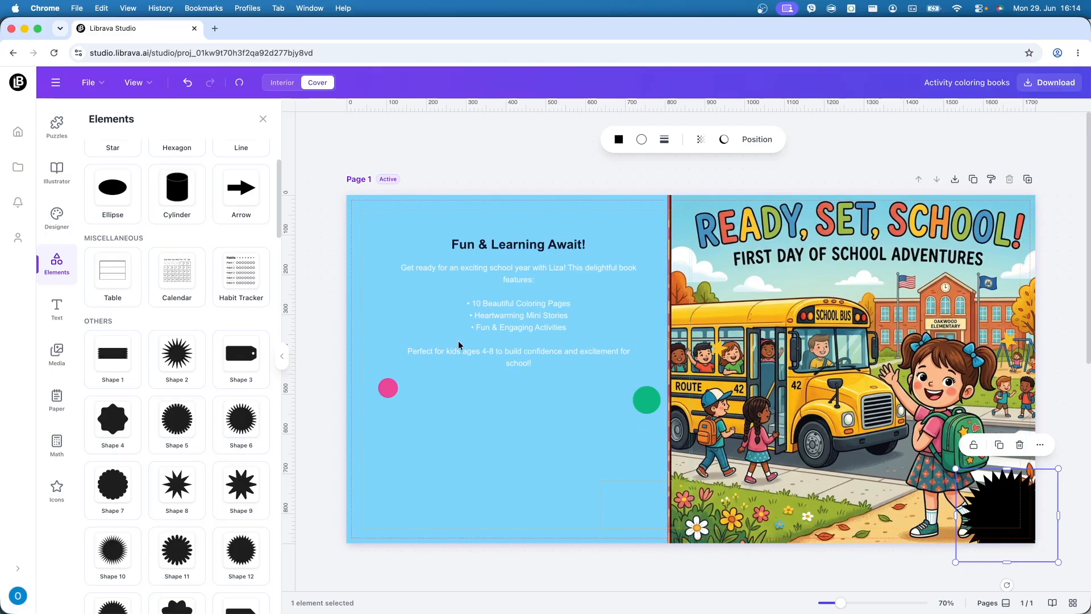
Step: Add a subheading reading "32 Pagees", narrow its box so the text wraps onto two lines, and center the text
left_click(59, 310)
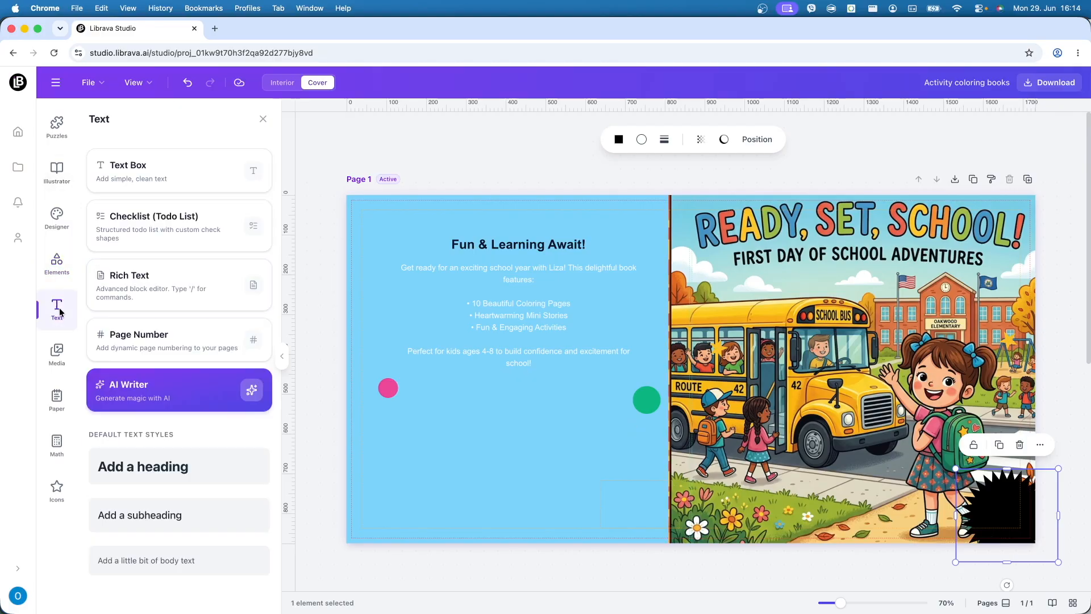
left_click(148, 511)
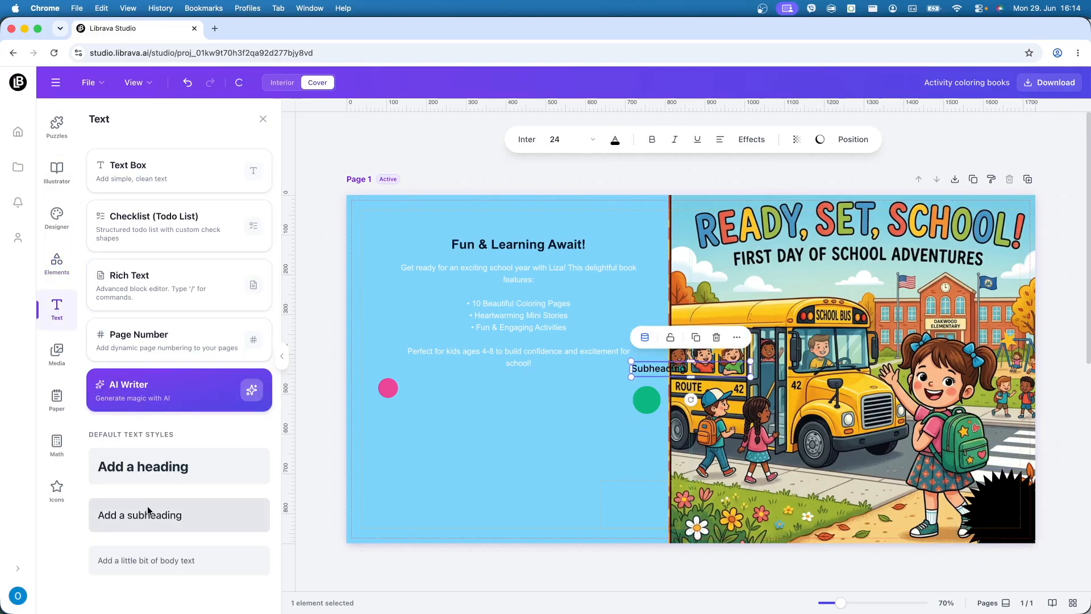
double_click(668, 368)
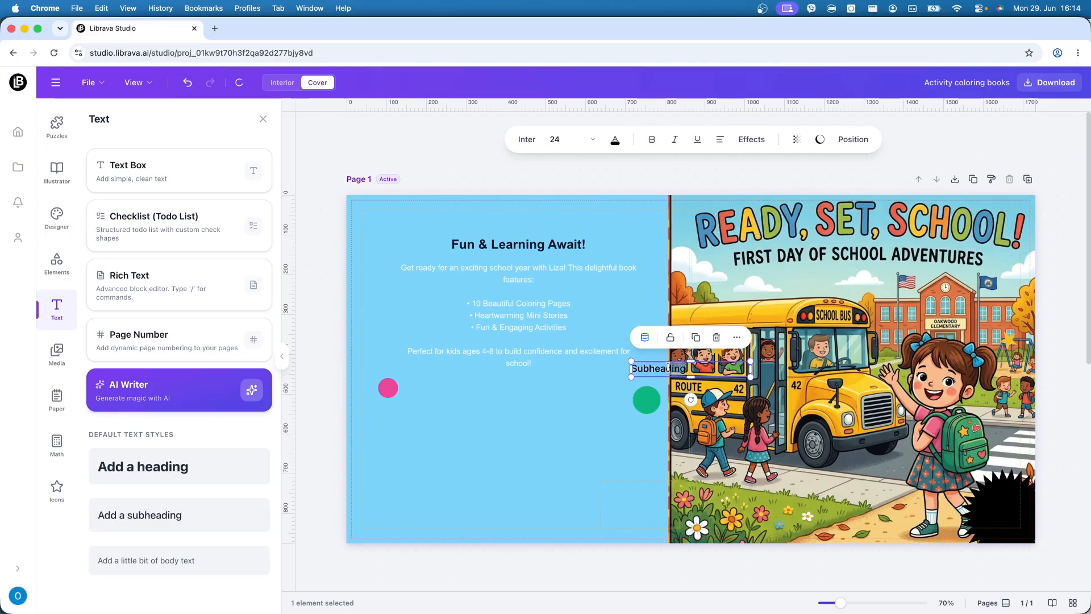
type("ew")
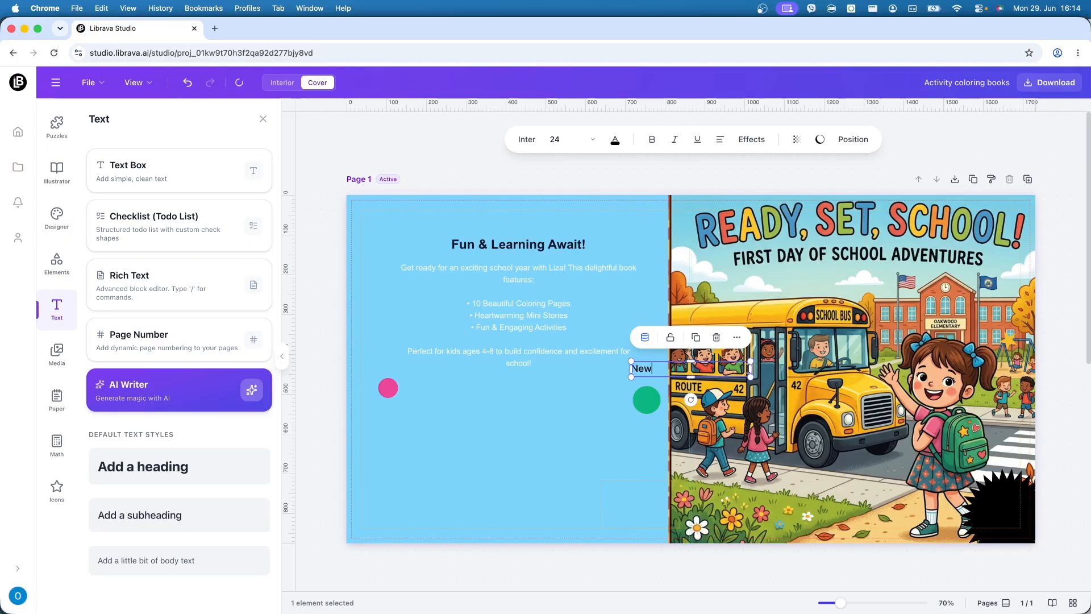
left_click_drag(749, 368, 662, 362)
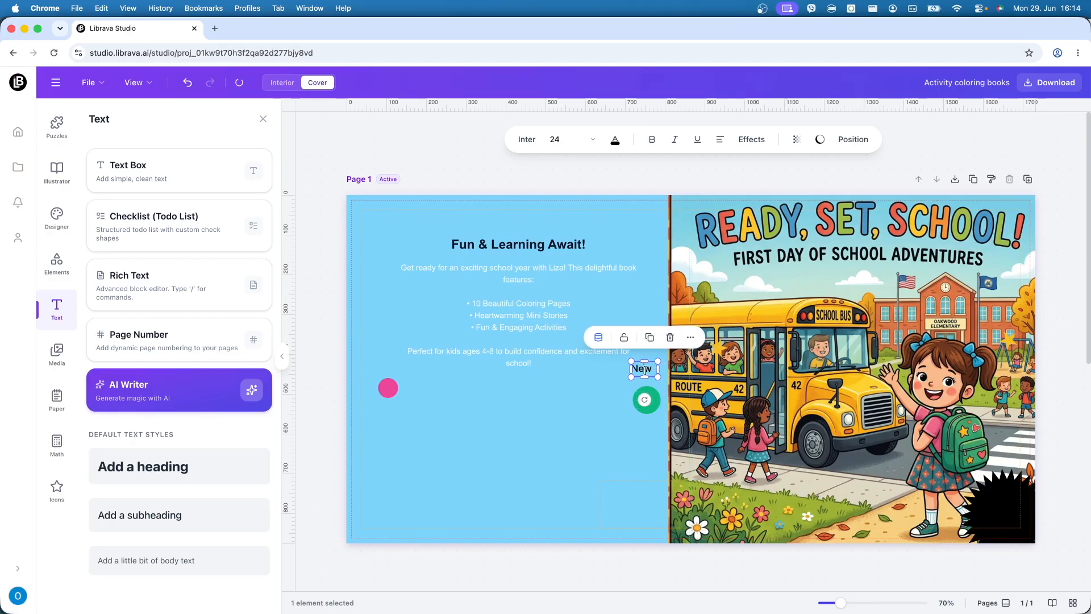
type("32 Pagees")
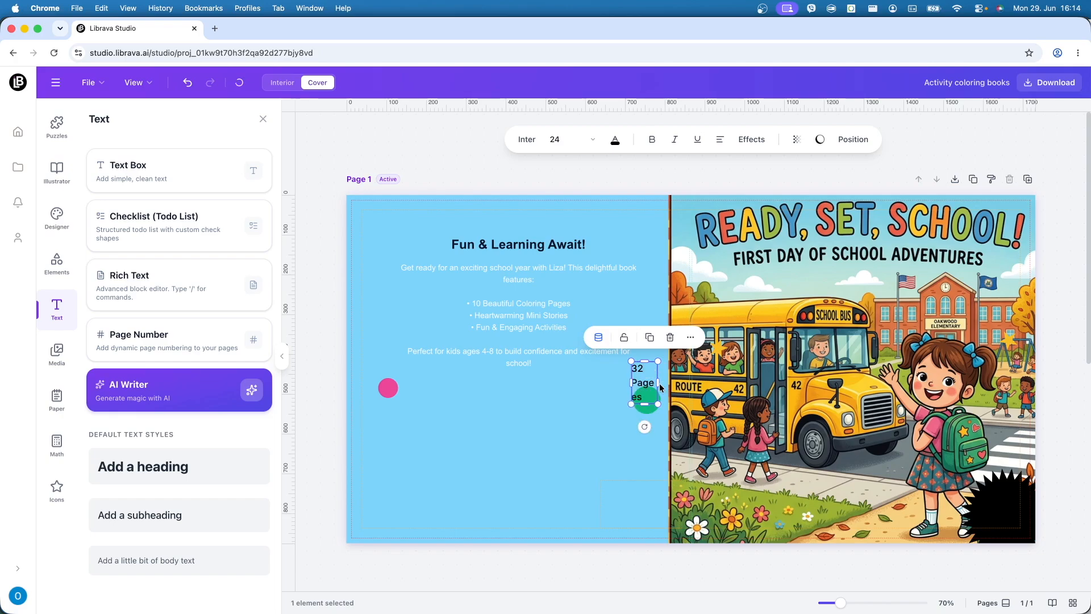
left_click_drag(660, 387, 672, 383)
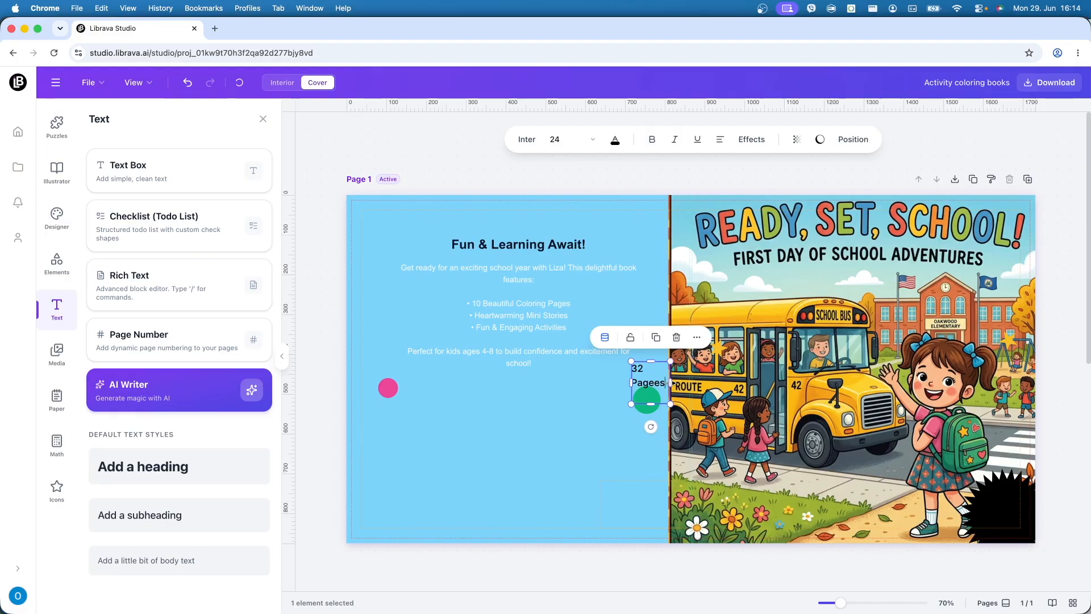
left_click(722, 141)
left_click_drag(657, 404, 650, 375)
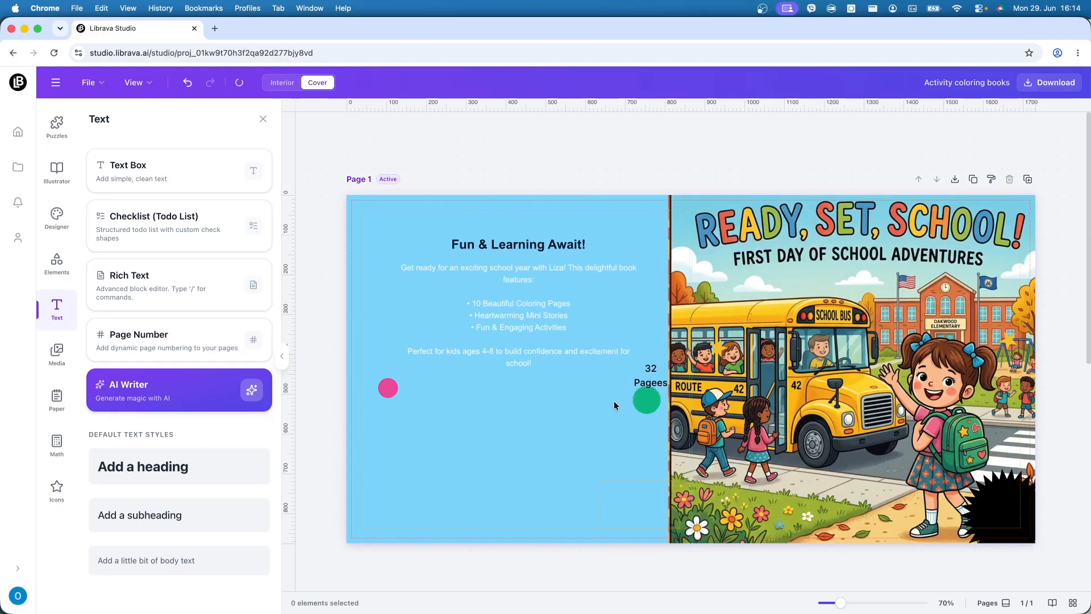
Step: Move the "32 Pagees" text onto the starburst on the front cover and color it white
left_click_drag(651, 378, 1002, 515)
left_click(616, 140)
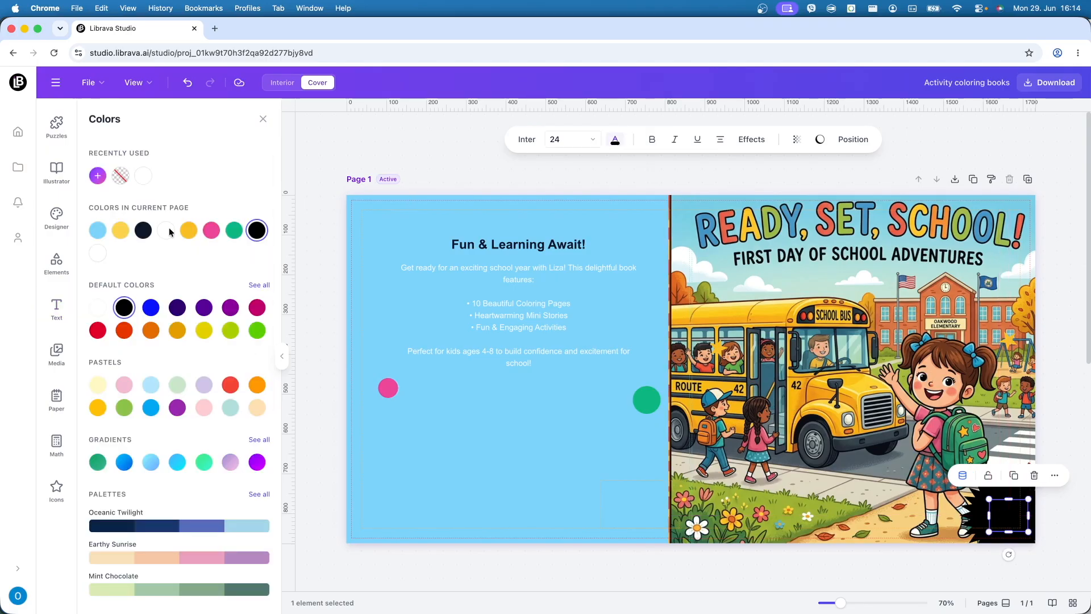
left_click(143, 176)
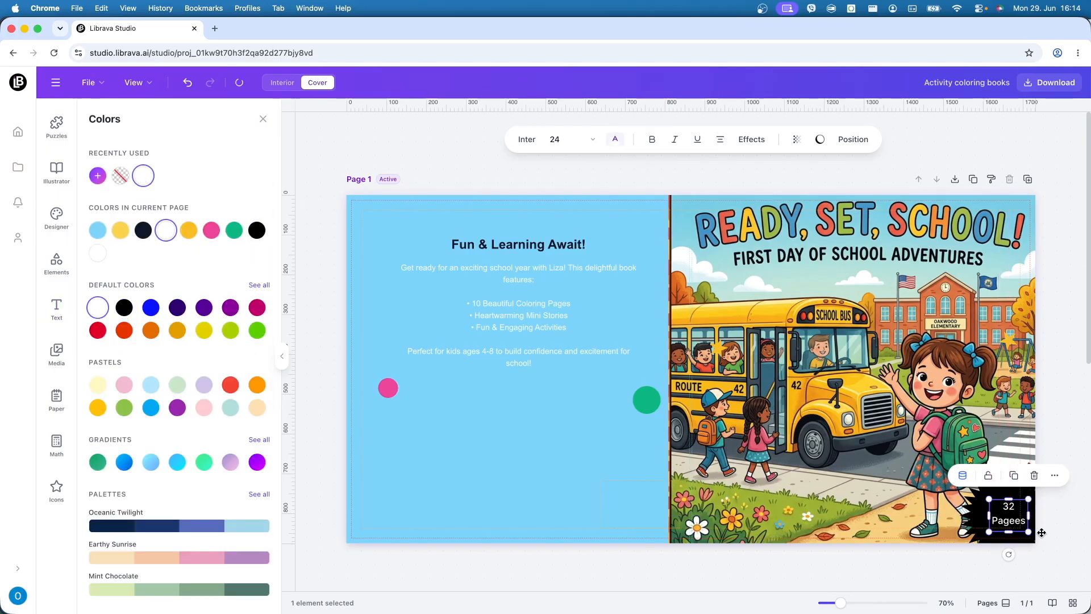
Step: Fill the front cover's starburst with red and deselect it
left_click(976, 507)
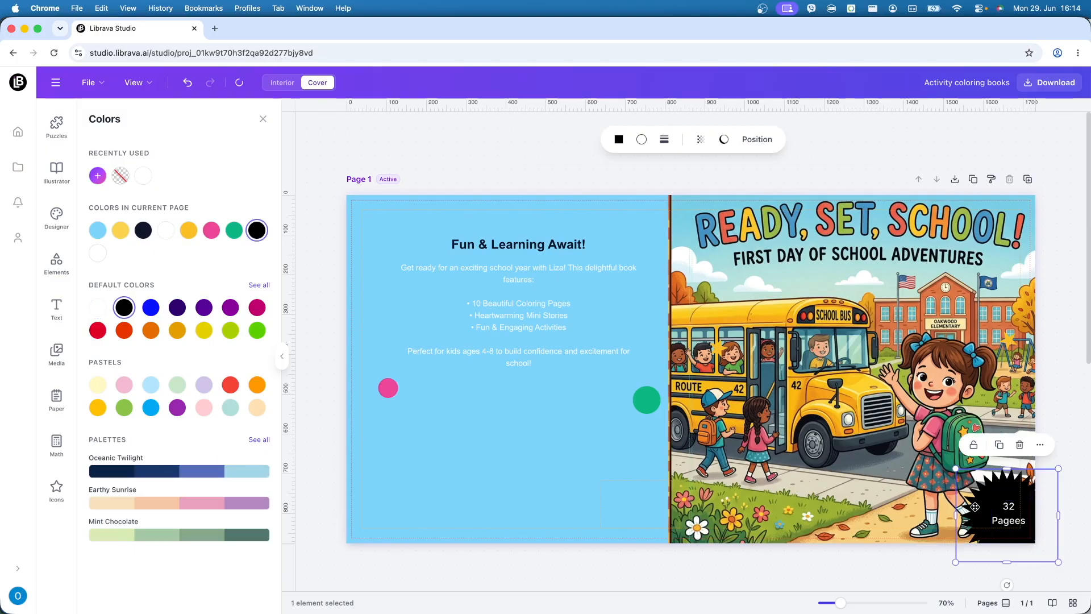
left_click(98, 331)
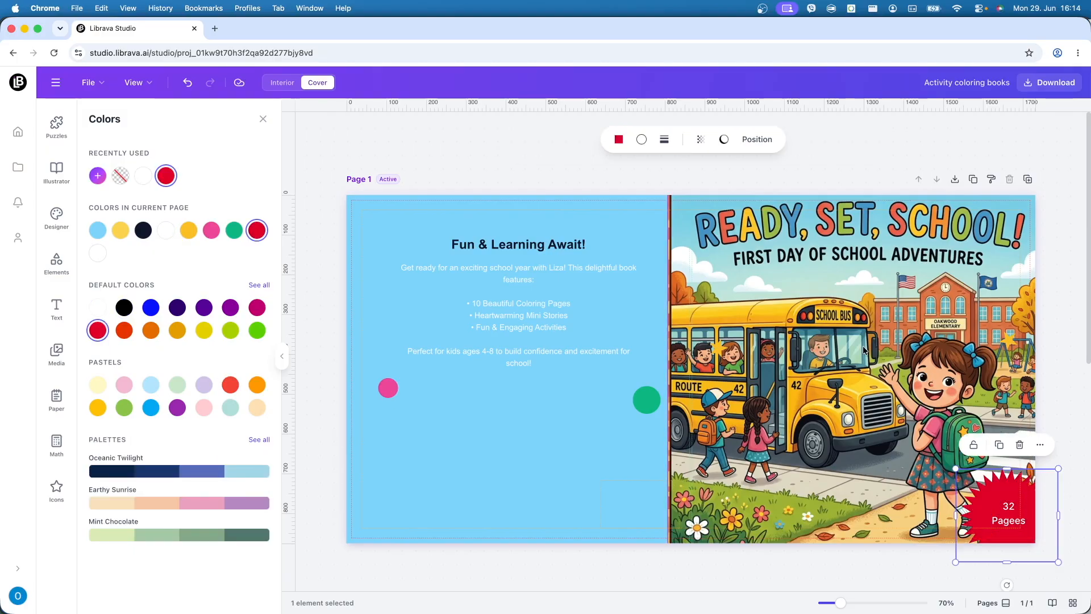
left_click(1055, 352)
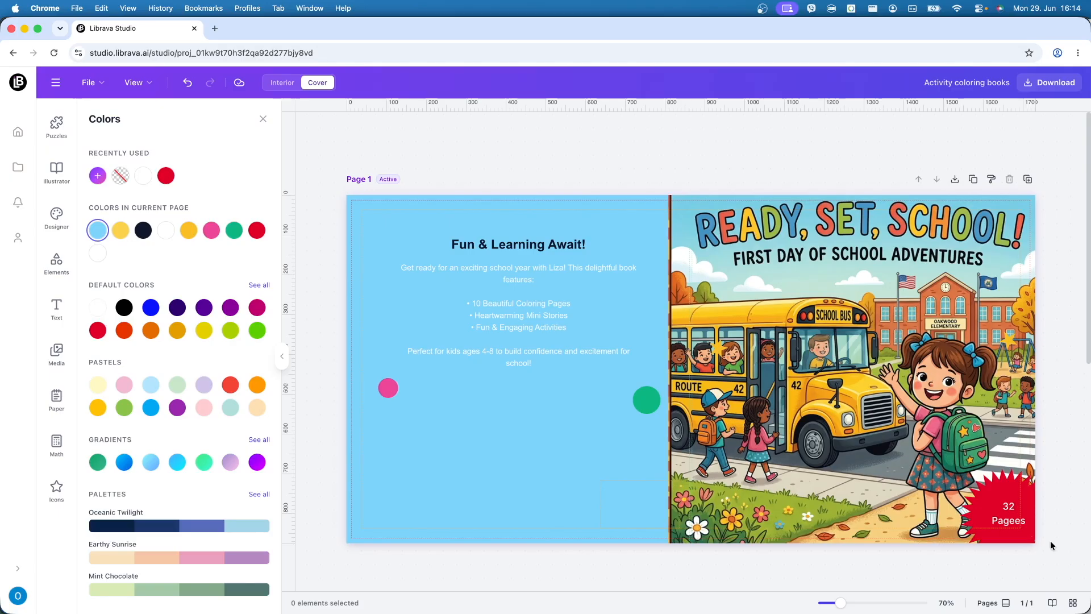
Step: Make the "32 Pagees" text bold, adjust its position within the red starburst, and deselect it
left_click(1012, 515)
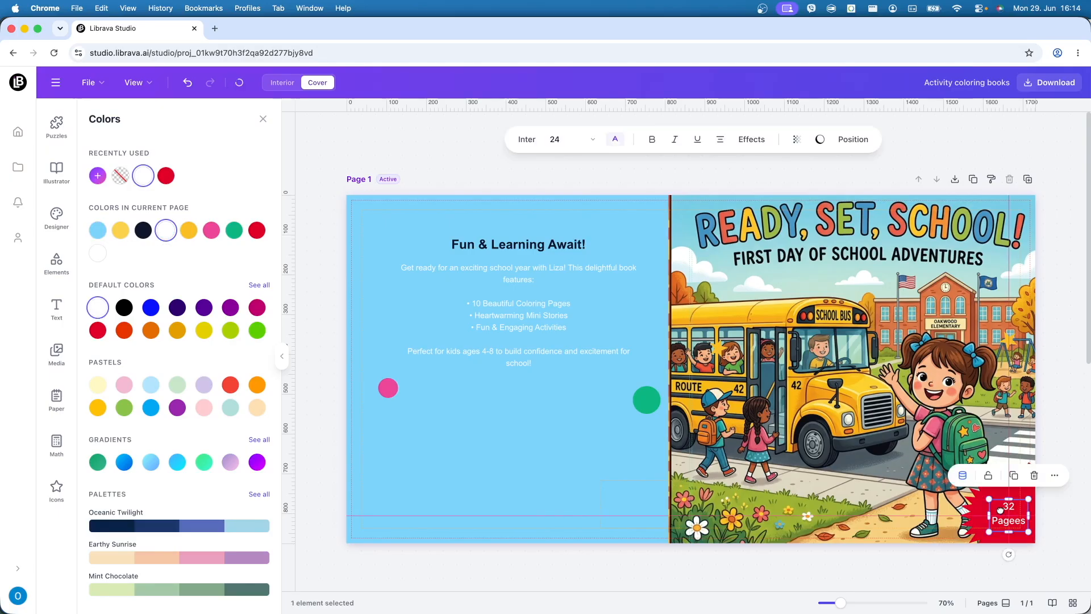
left_click_drag(1000, 509, 1000, 508)
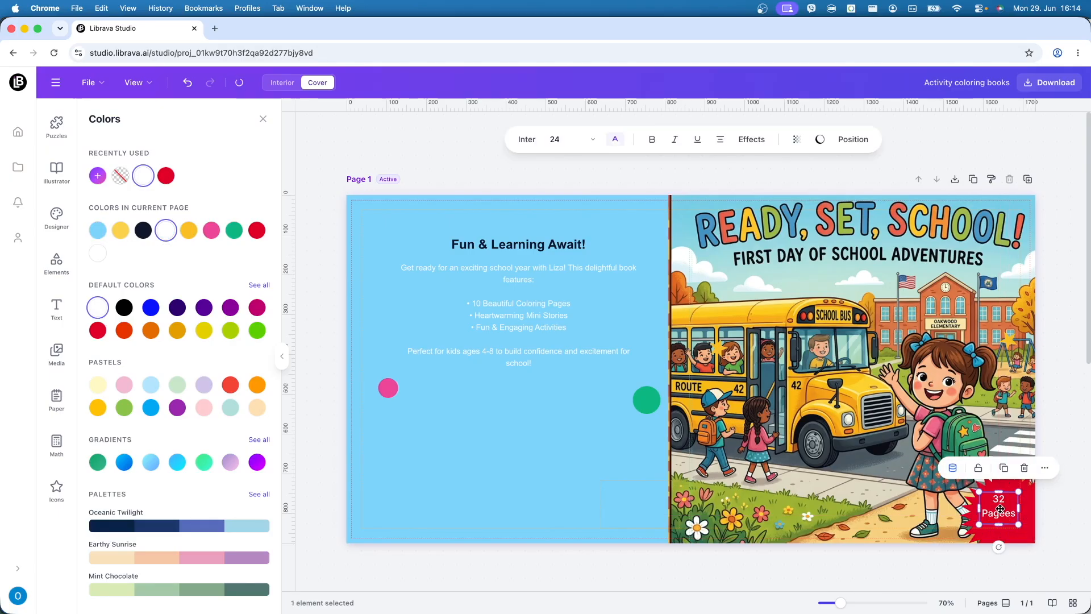
left_click(1059, 411)
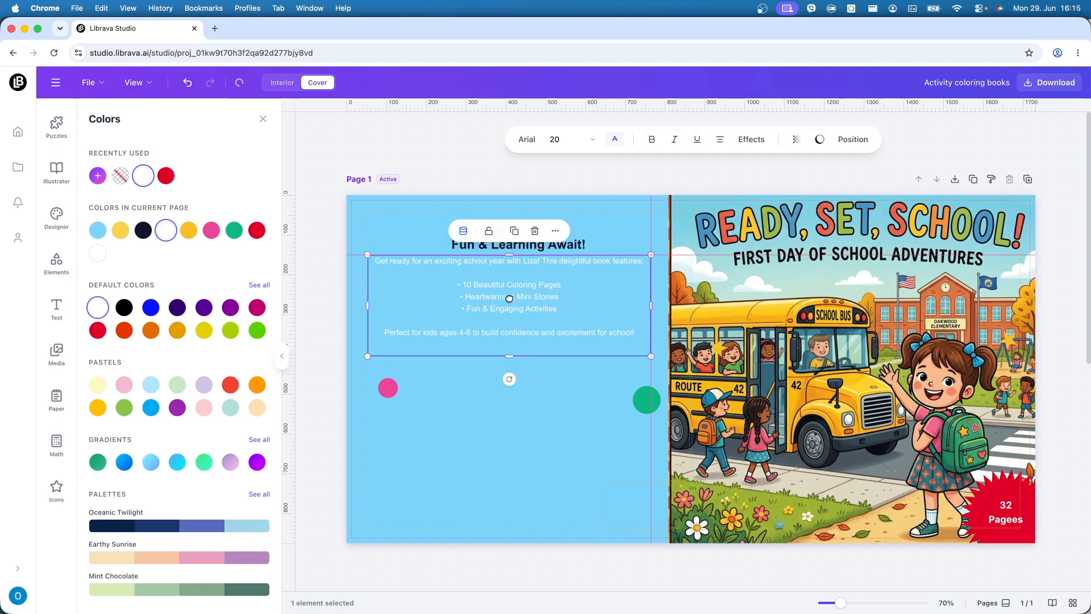
Step: Change the back cover's coloring pages bullet to "32 Beautiful Coloring Pages" and move the "Fun & Learning Await!" heading slightly up
double_click(470, 289)
type("32")
left_click(501, 424)
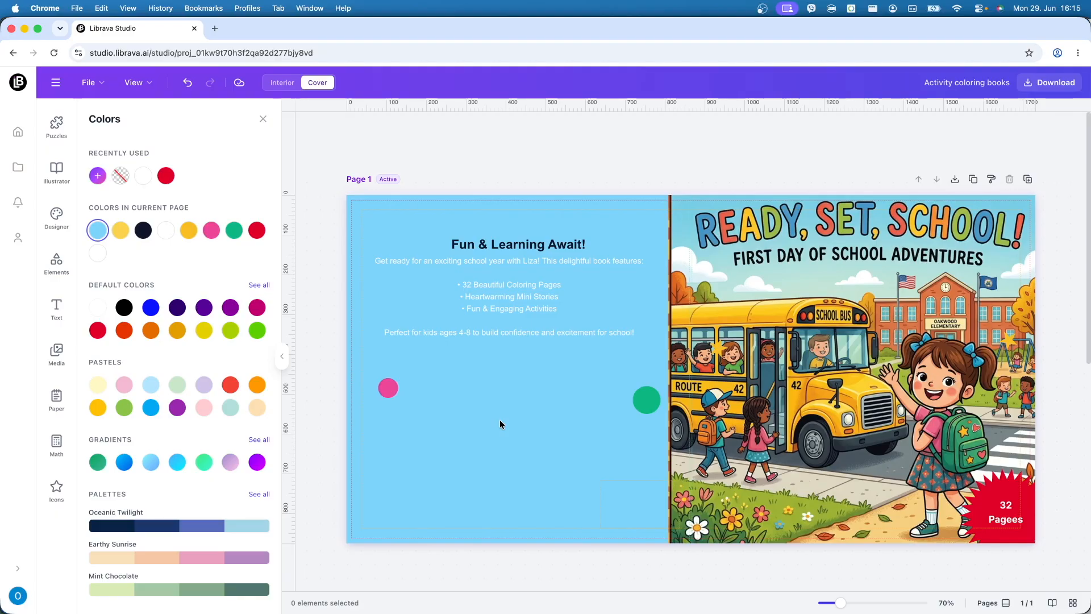
left_click(518, 239)
left_click_drag(518, 240, 518, 237)
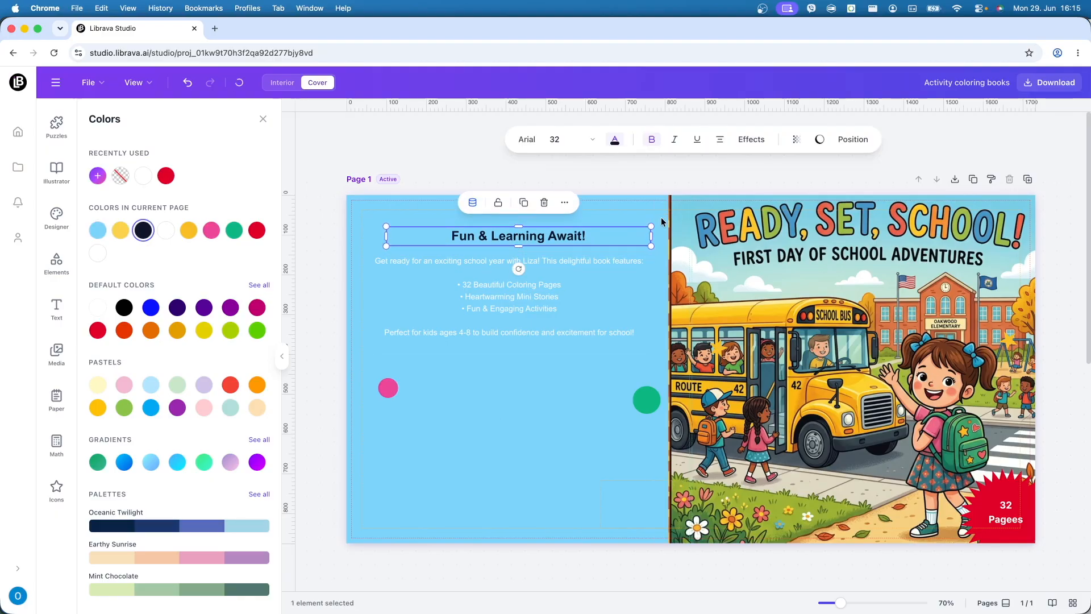
Step: Try the Neon and Echo text effects on the "Fun & Learning Await!" heading, and set the effect back to None
left_click(750, 145)
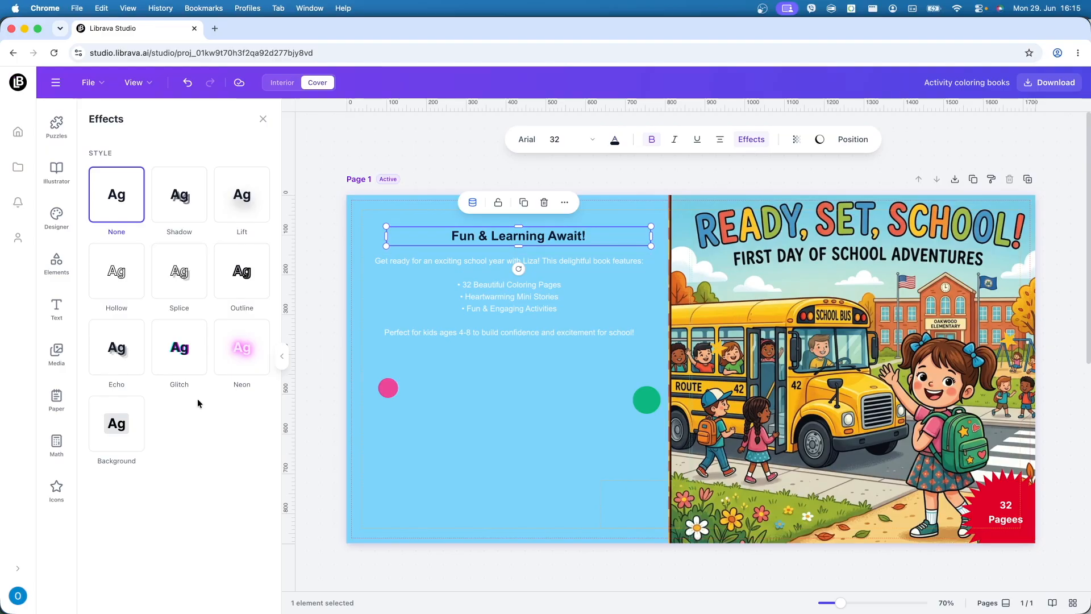
left_click(245, 365)
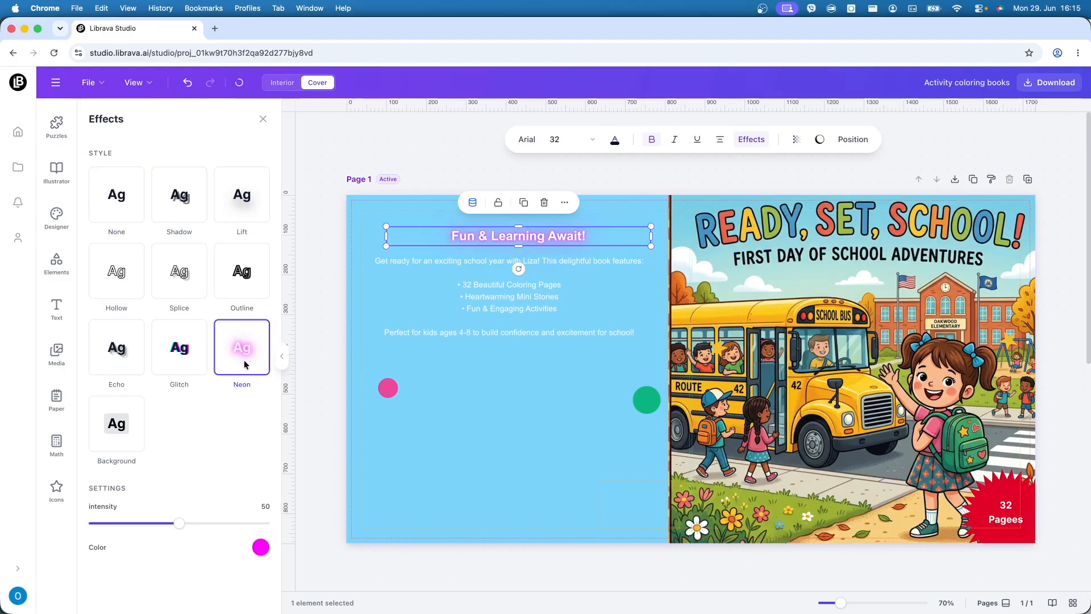
left_click(122, 364)
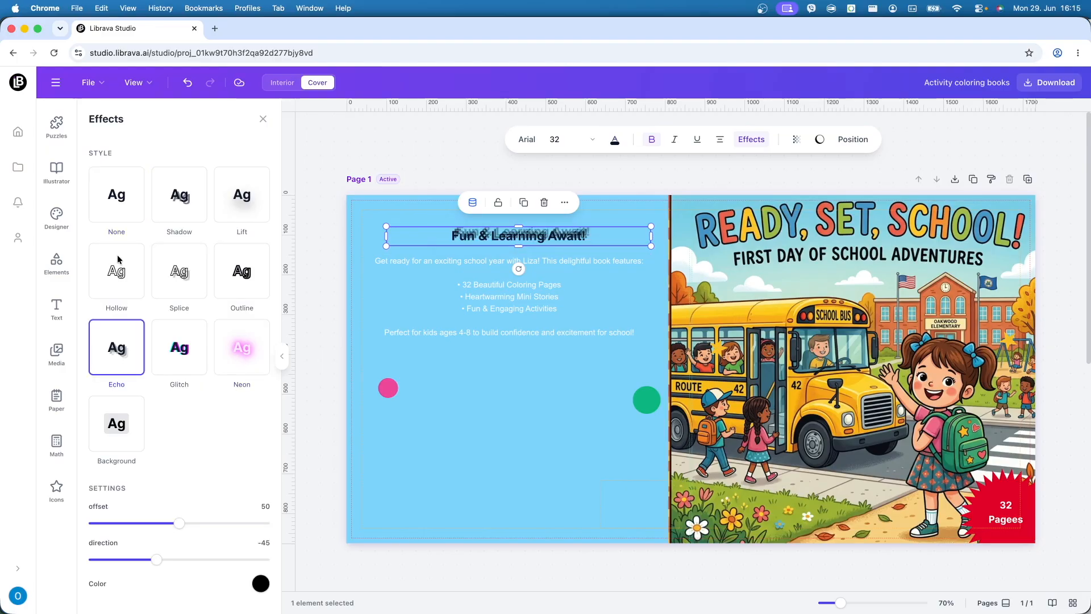
left_click(113, 218)
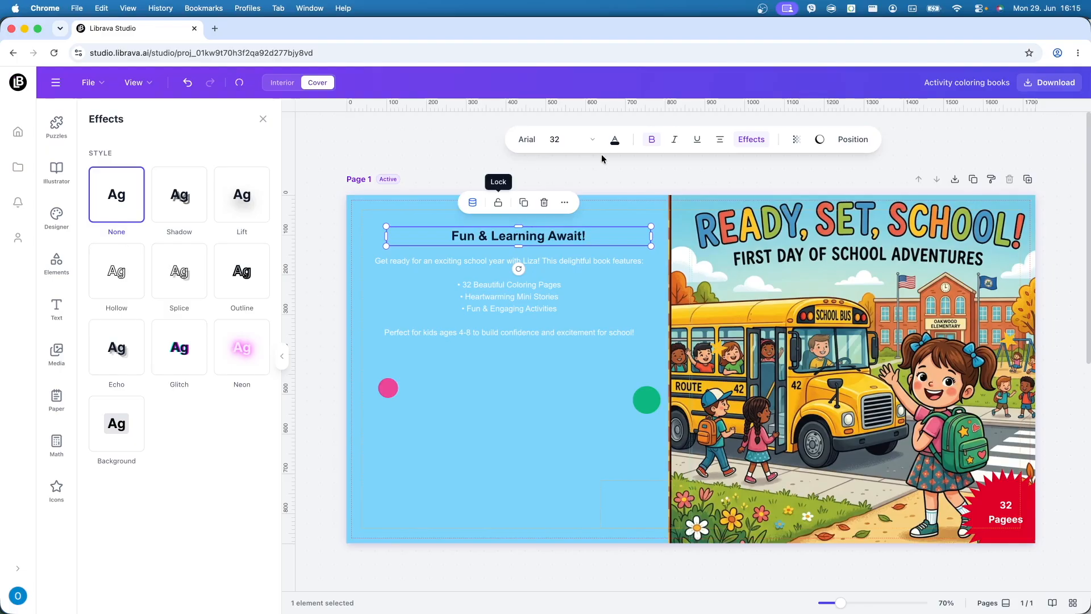
Step: Try blue for the "Fun & Learning Await!" heading and settle on the pink already used on the cover
left_click(614, 140)
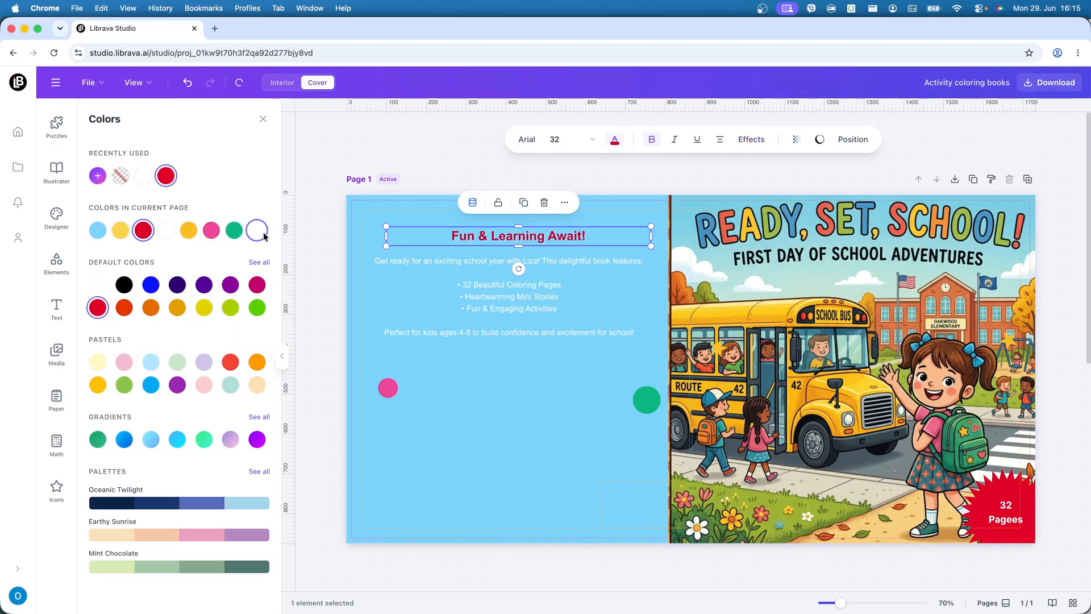
left_click(151, 308)
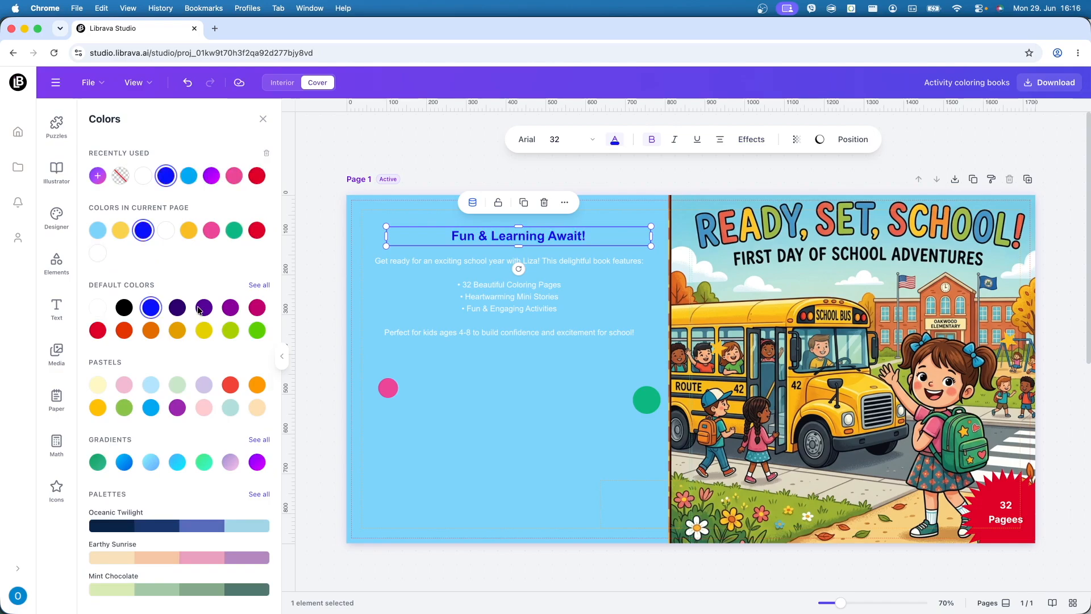
left_click(212, 230)
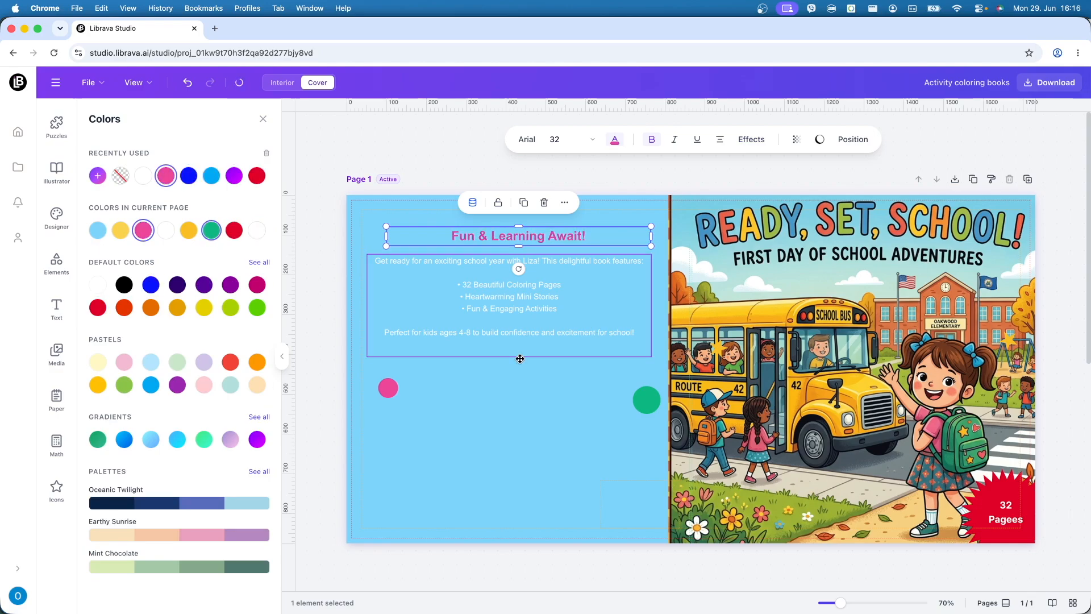
Step: Enlarge the pink circle and move it partly off the page into the back cover's lower-left corner
left_click(388, 387)
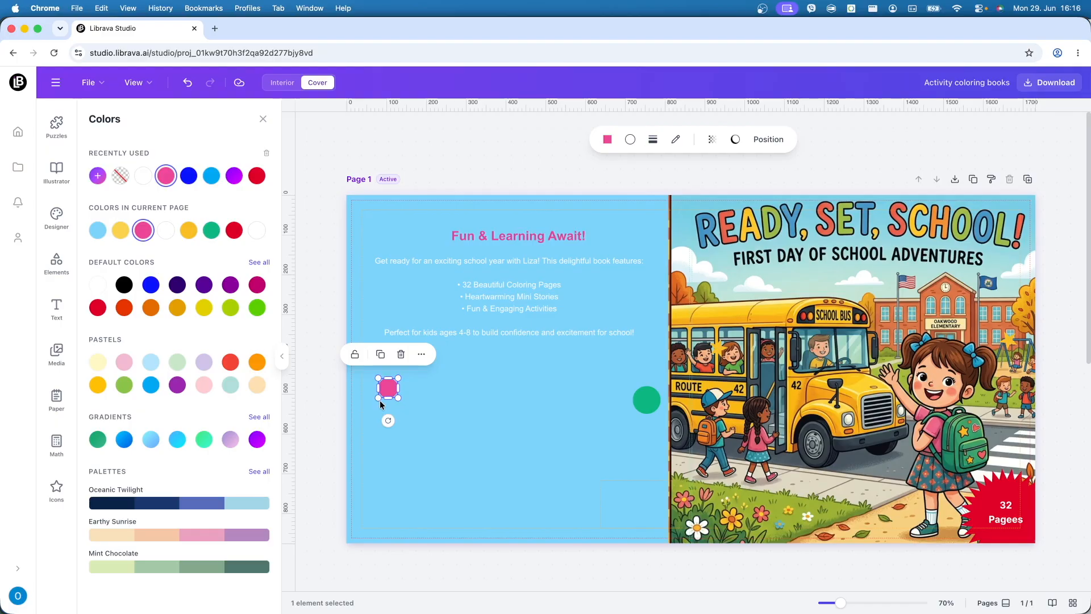
left_click_drag(383, 399, 328, 465)
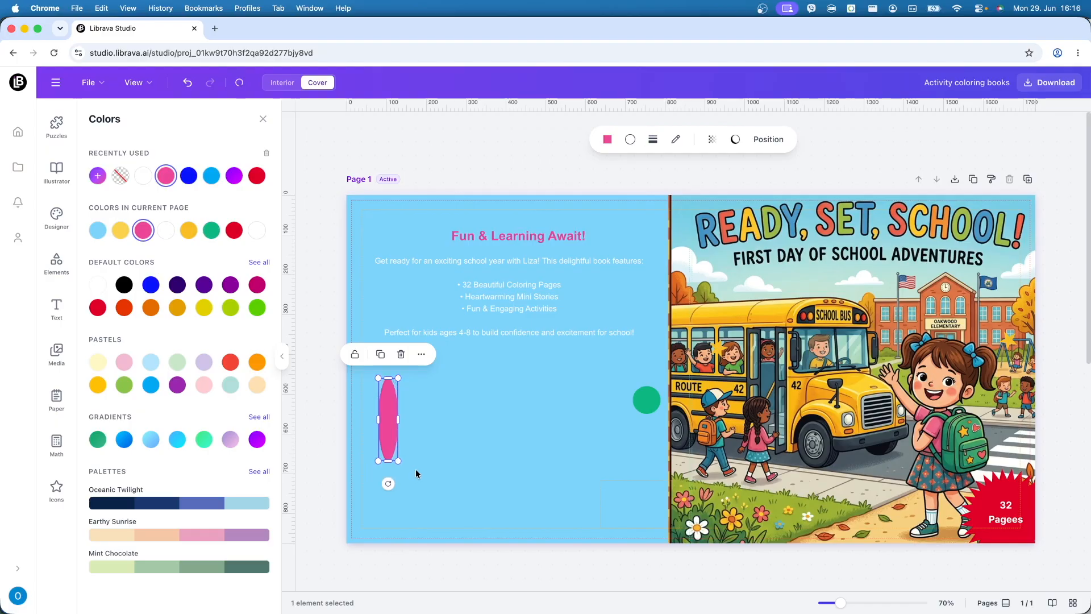
left_click_drag(398, 460, 568, 567)
left_click_drag(522, 491, 383, 546)
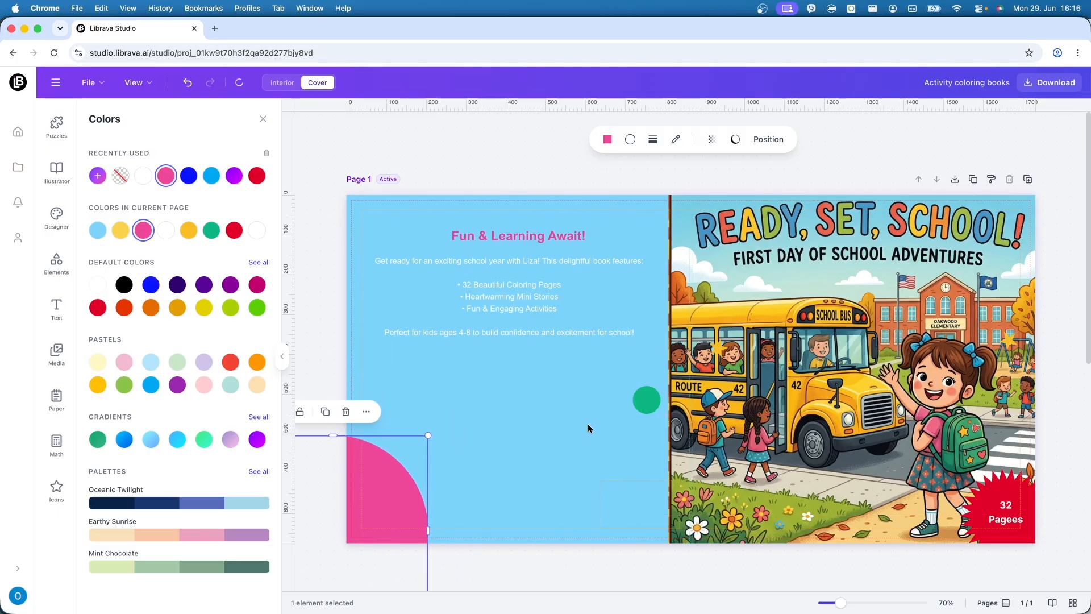
Step: Move the green circle to the back cover's upper-left corner and enlarge it so that it extends past the page edges
left_click(637, 401)
left_click_drag(637, 402, 342, 200)
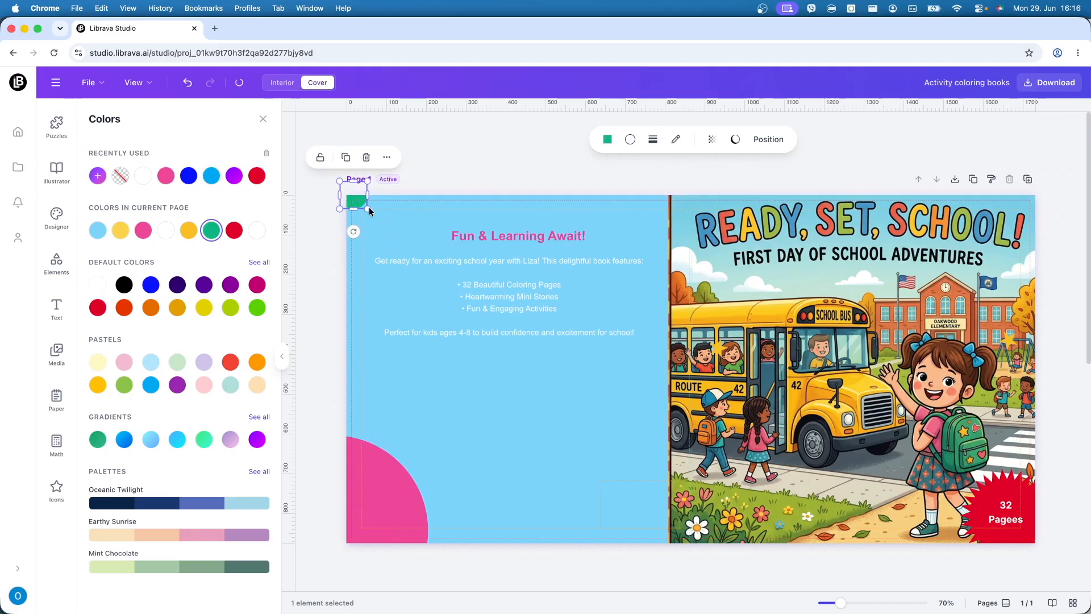
left_click_drag(366, 208, 459, 300)
left_click_drag(377, 221, 375, 217)
Step: Send the green circle to the back so that it lies behind the back cover text, and deselect it
right_click(375, 217)
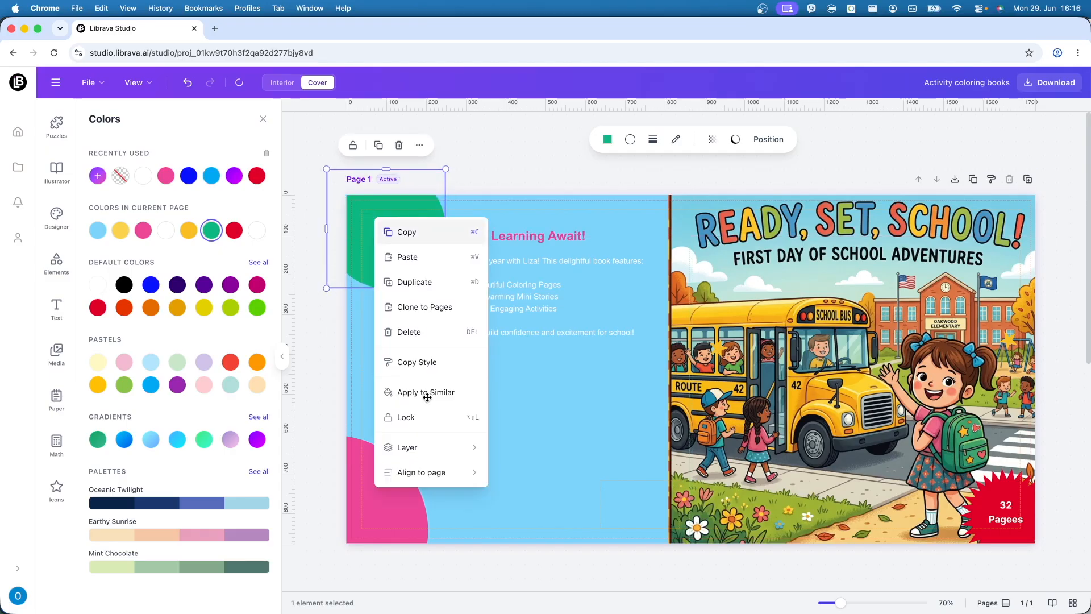
mouse_move(428, 447)
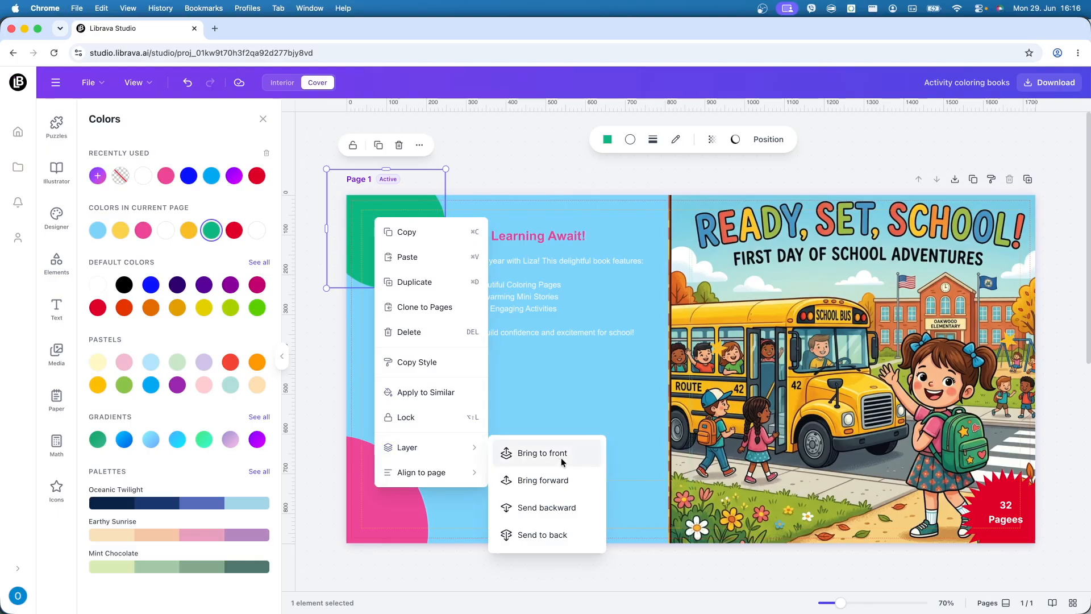
left_click(543, 534)
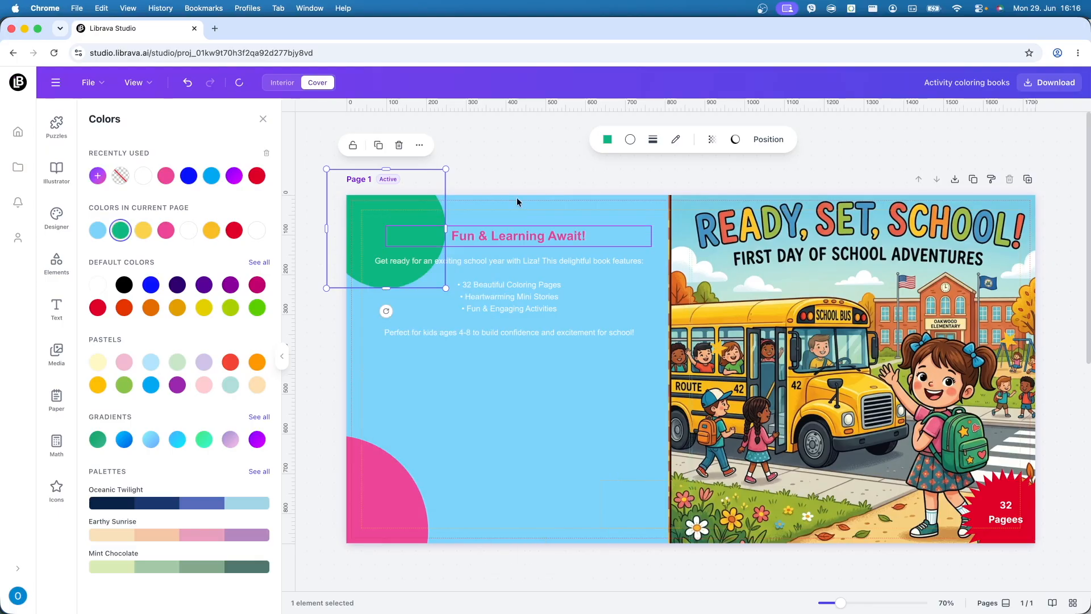
left_click(524, 166)
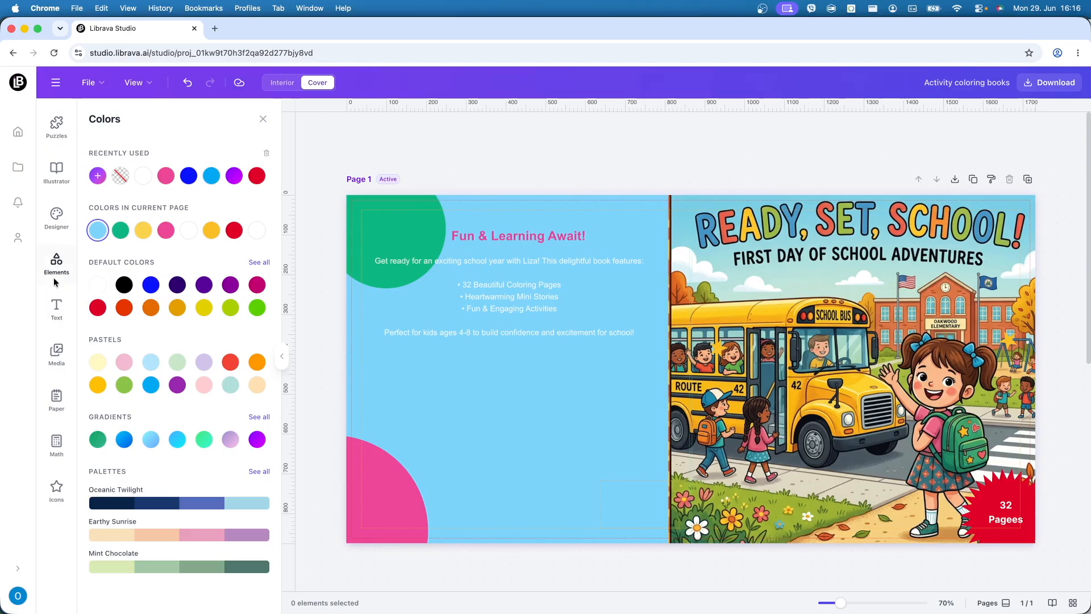
left_click(53, 365)
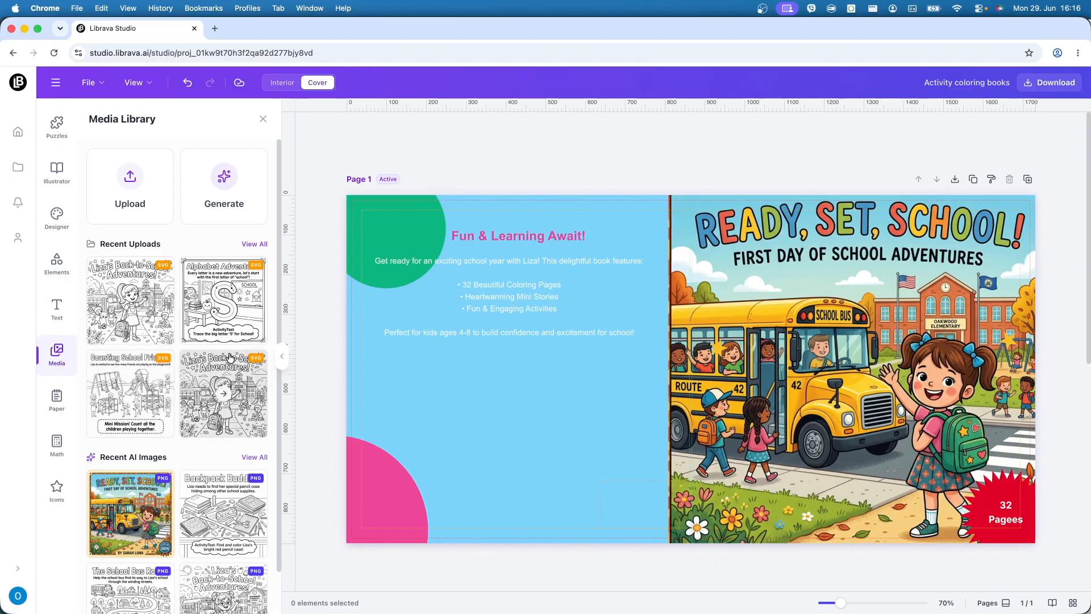
left_click(130, 302)
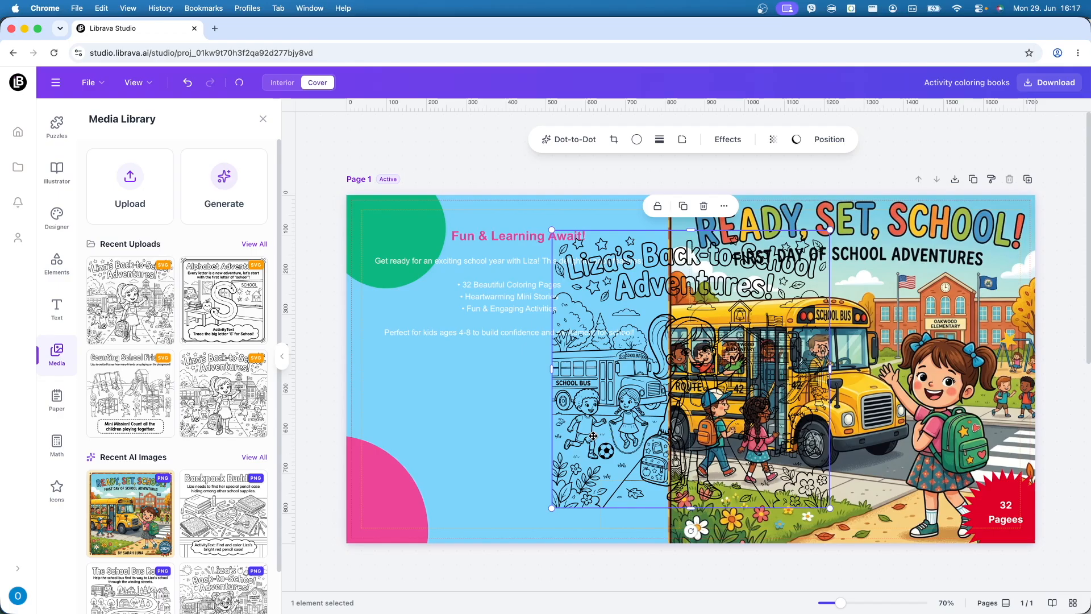
key("Delete")
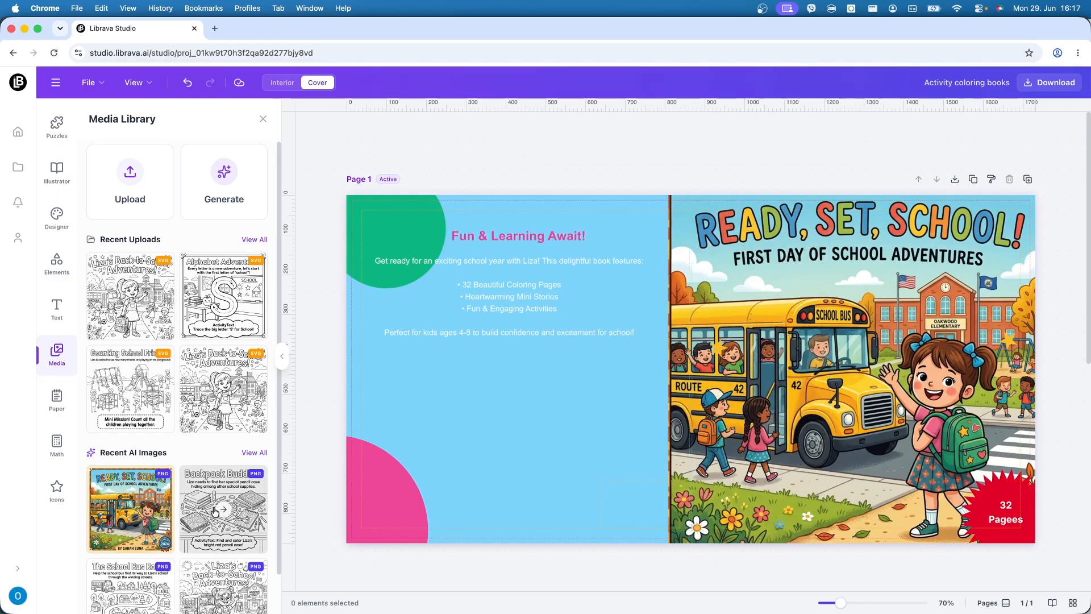
Step: Place the AI image of Liza at Oakwood Elementary, reduced, below the back cover text at left, with rounded corners and a pink border
scroll(227, 510, "down", 2)
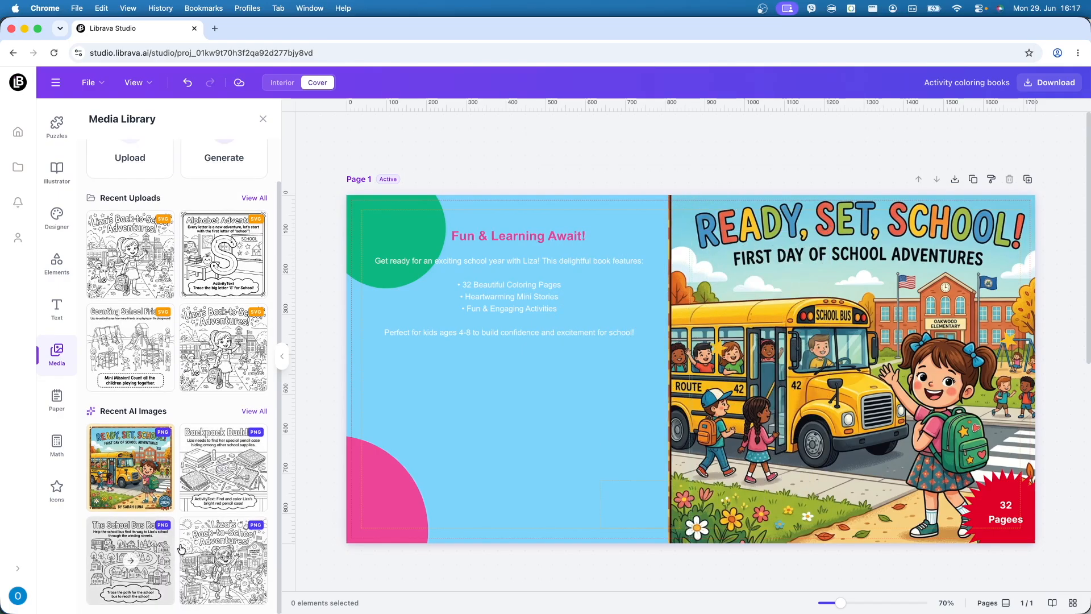
left_click(210, 545)
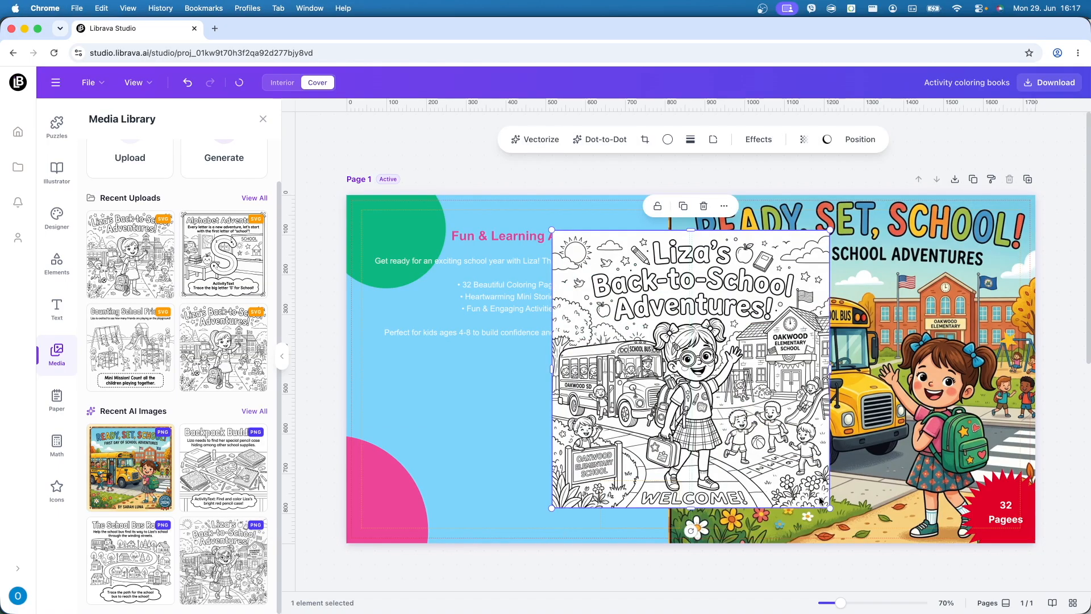
left_click_drag(830, 508, 673, 368)
left_click_drag(627, 317, 448, 457)
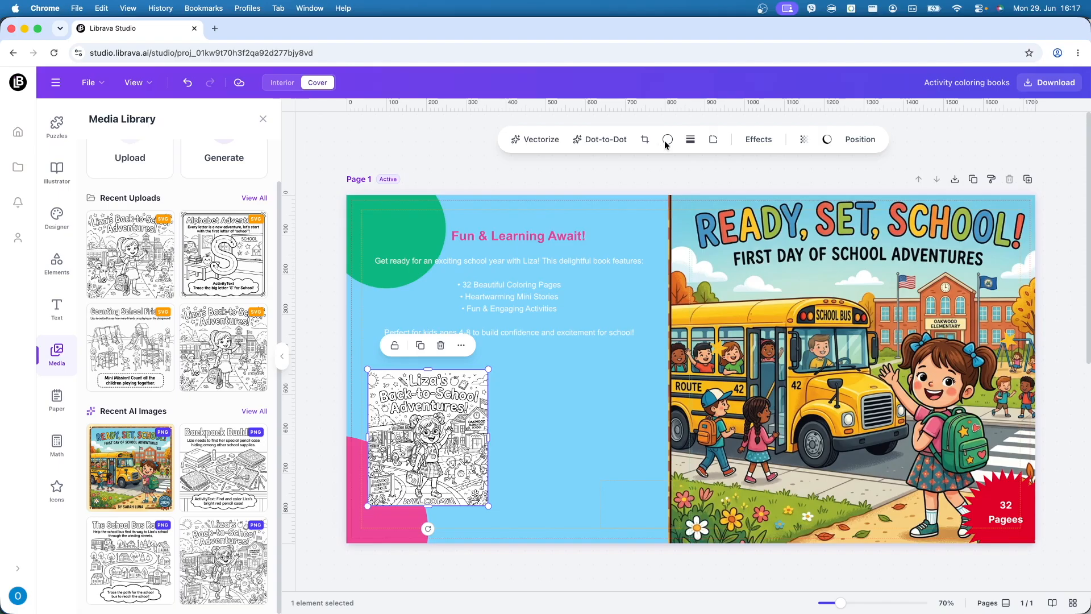
left_click(709, 142)
left_click_drag(714, 179, 748, 180)
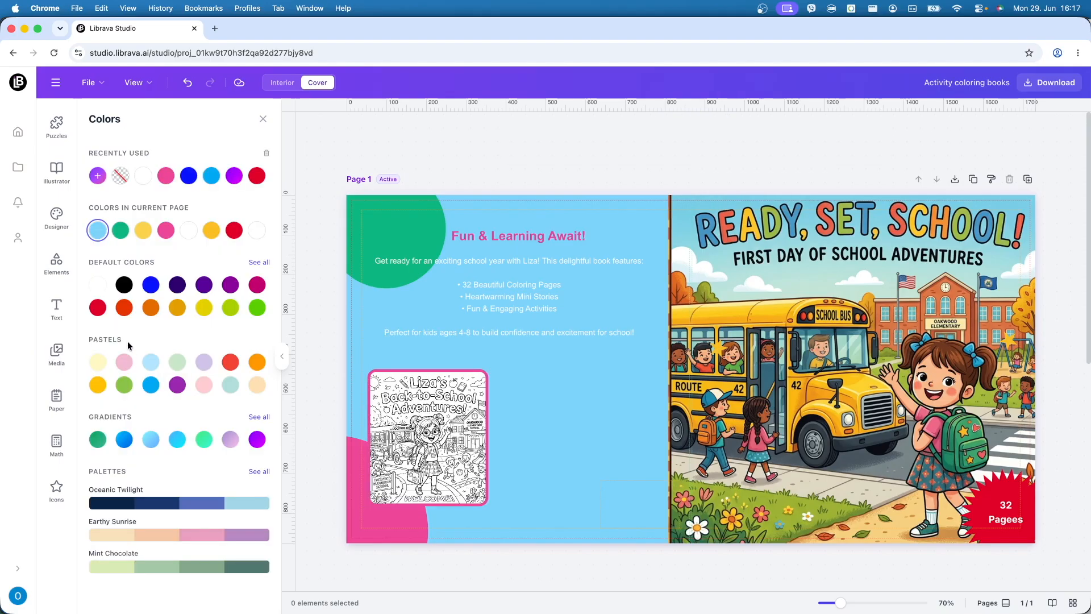
Step: Place the "The School Bus Route!" AI image beside the Liza preview at matching size, with corner rounding 30
left_click(61, 365)
scroll(214, 487, "down", 2)
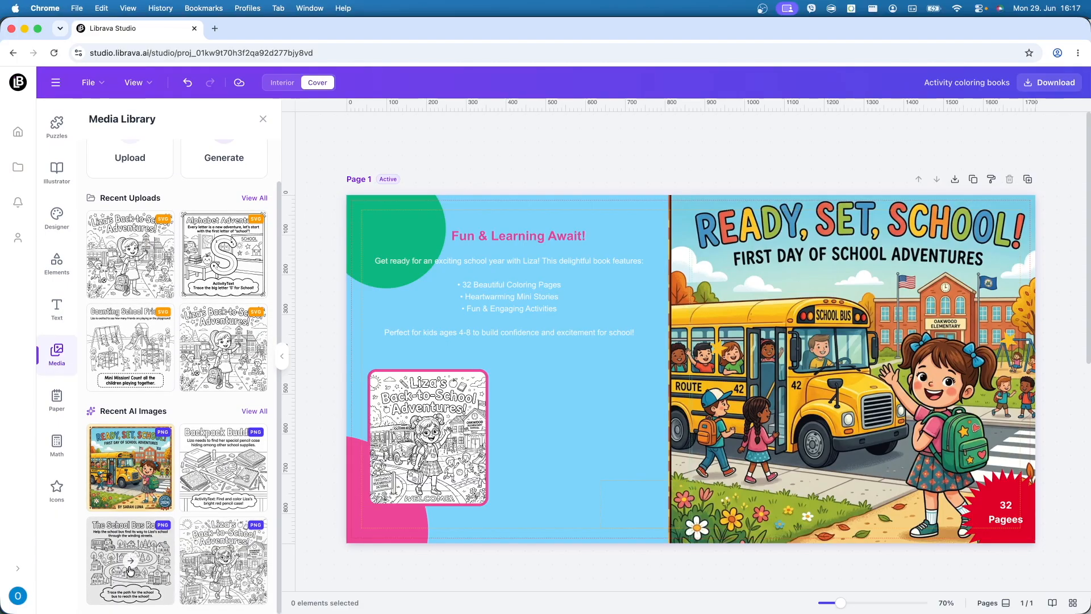
left_click(130, 568)
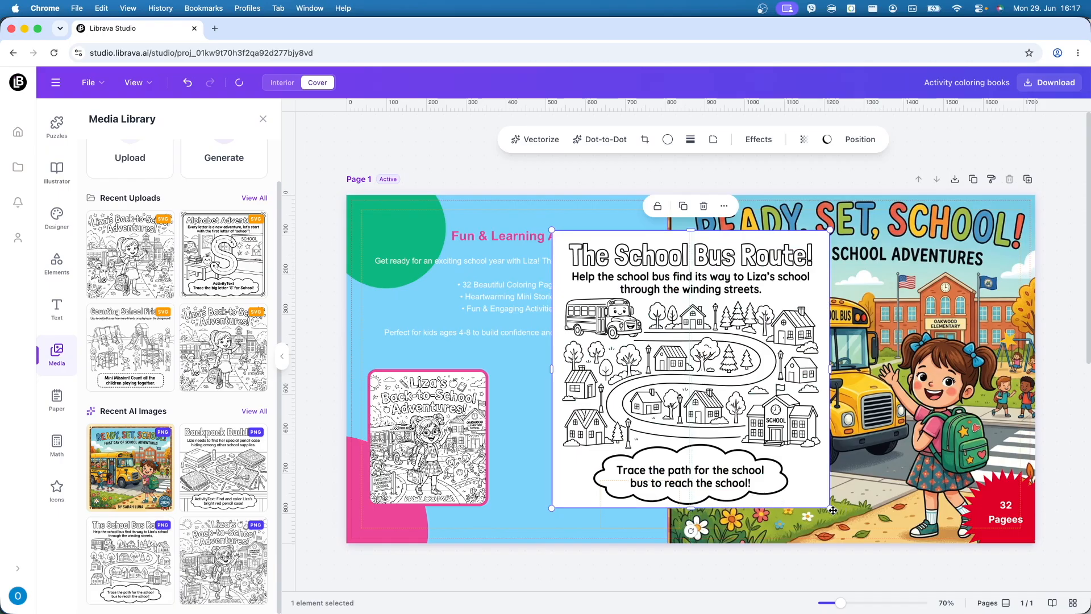
left_click_drag(710, 455, 682, 373)
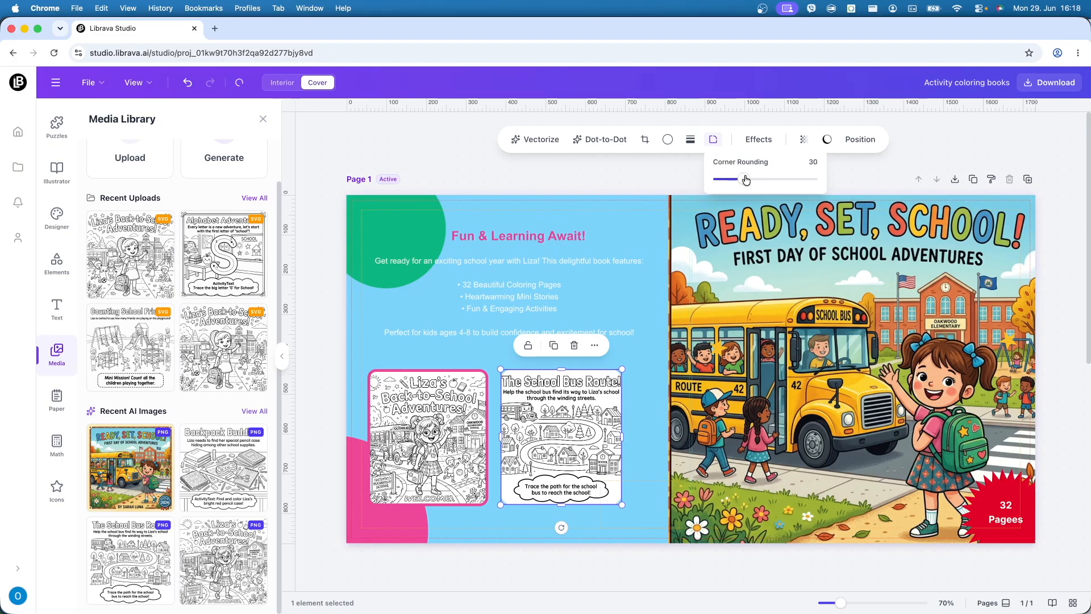
Step: Give the "The School Bus Route!" preview a solid border in the page's green with weight 8, and deselect it
left_click(666, 139)
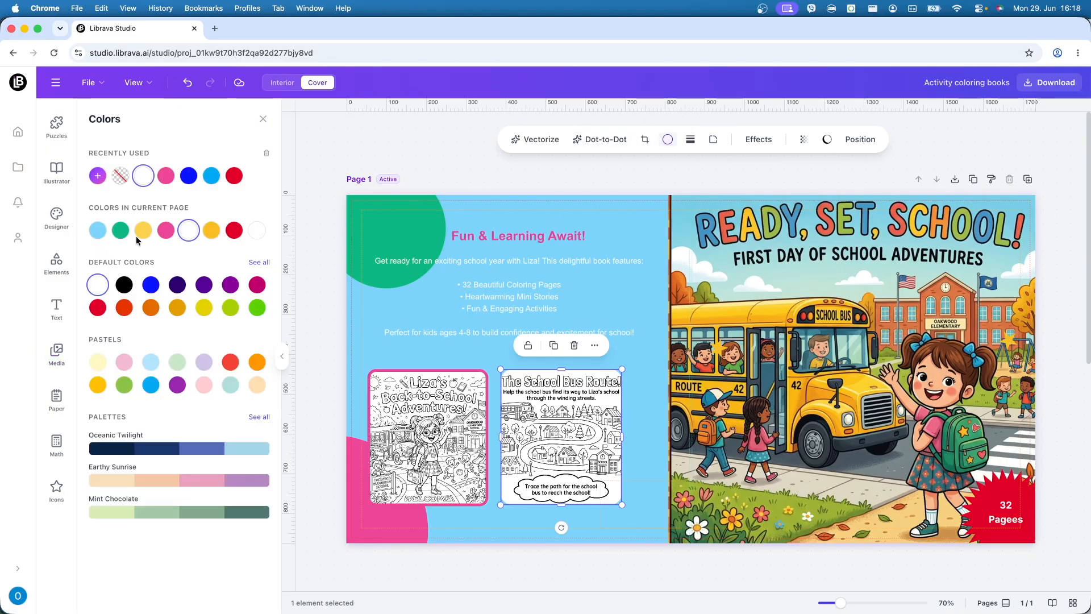
left_click(123, 236)
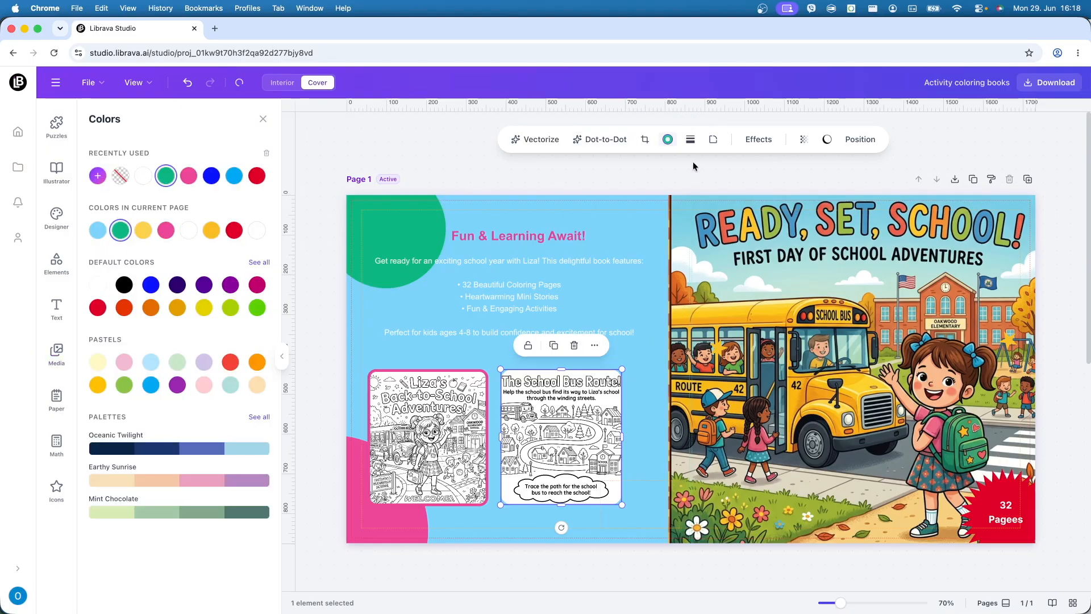
left_click(691, 141)
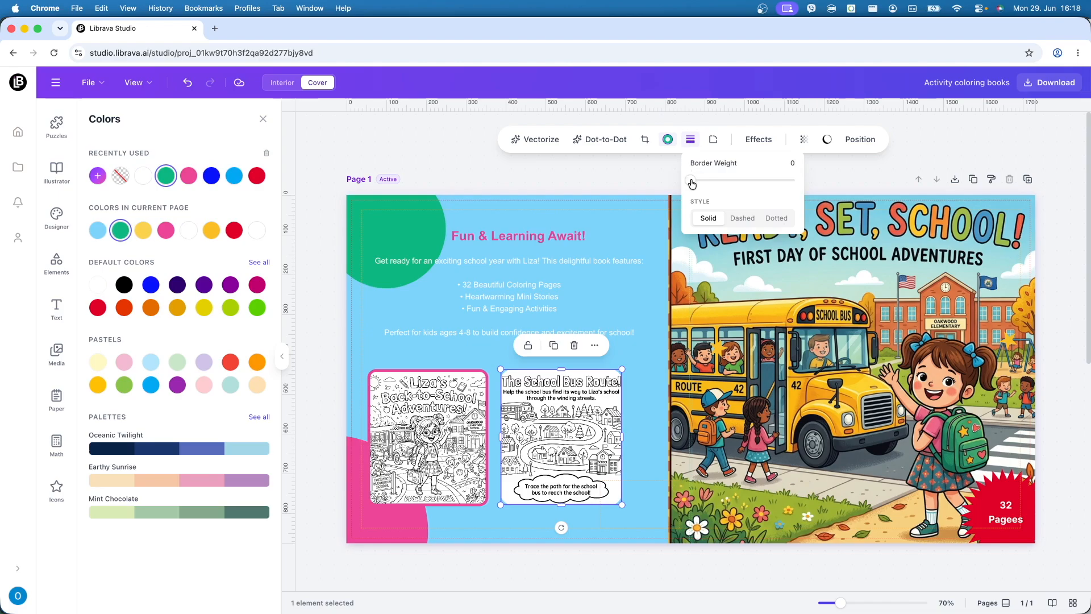
left_click_drag(717, 182, 731, 182)
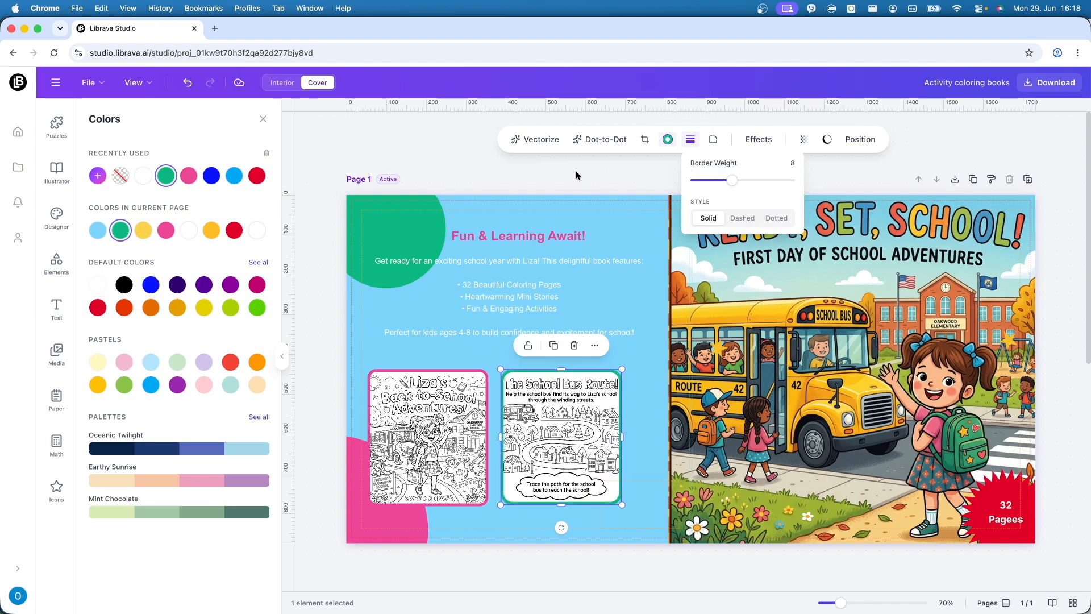
left_click(551, 165)
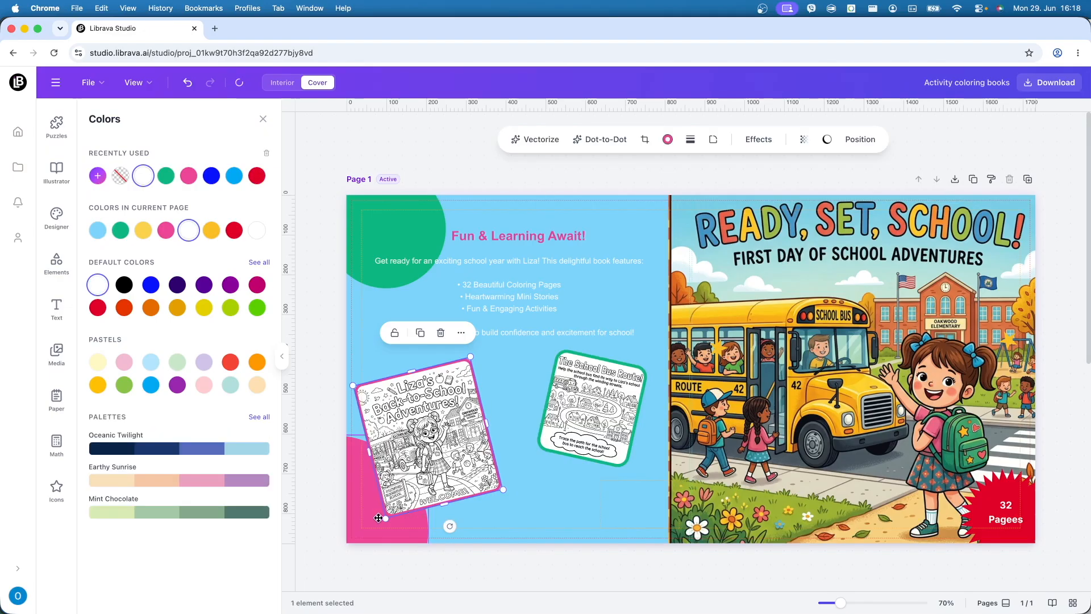
Step: Shrink the tilted Liza preview, slightly enlarge the tilted school bus preview, and align both as a pair below the back cover text
left_click_drag(385, 518, 404, 487)
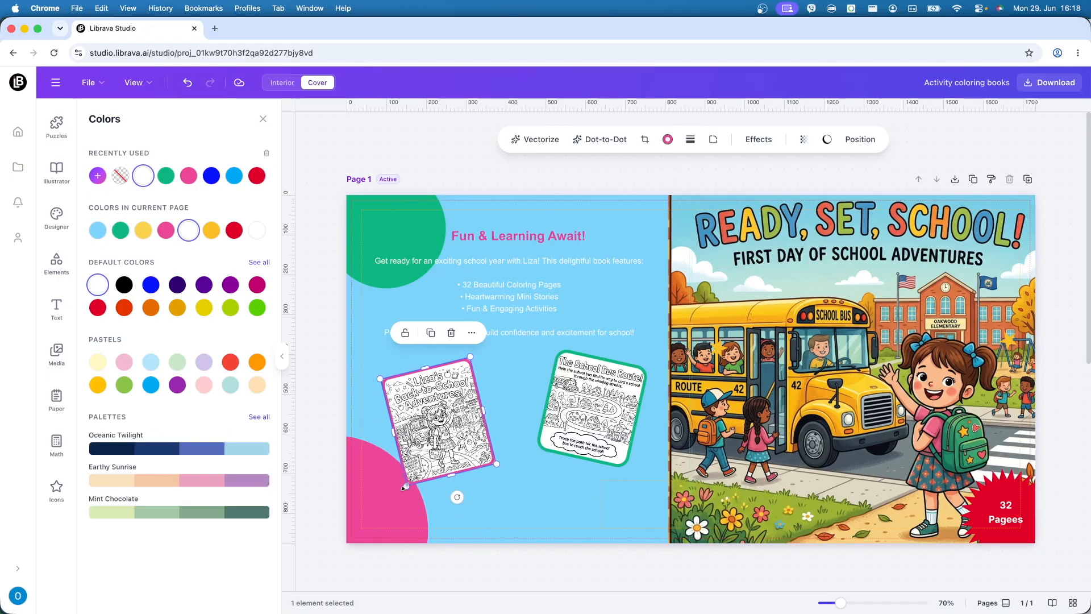
left_click_drag(432, 435, 429, 416)
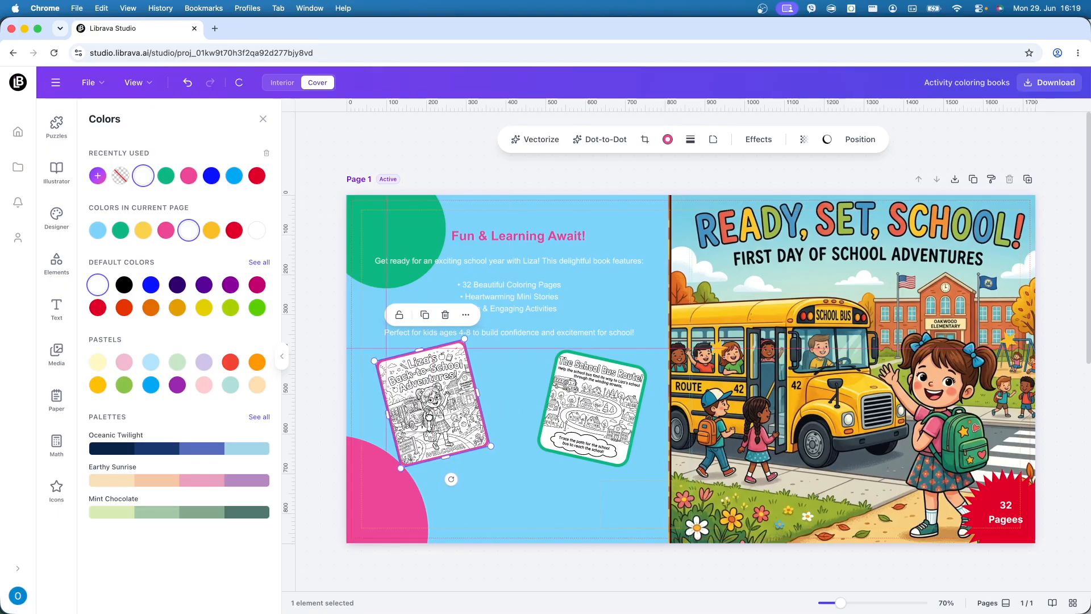
left_click(594, 428)
left_click_drag(627, 470, 625, 479)
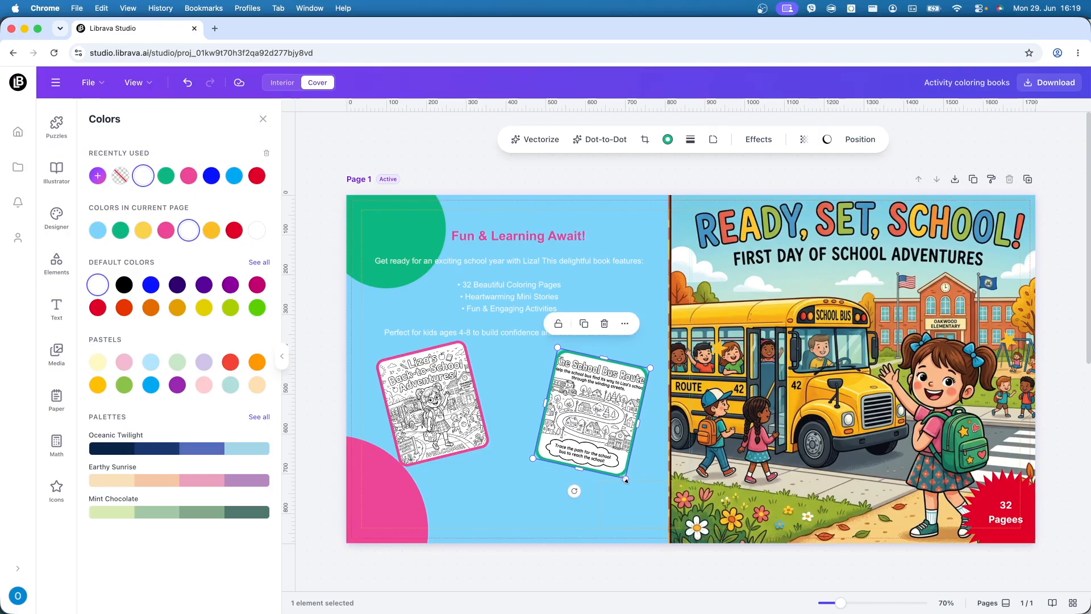
left_click(656, 170)
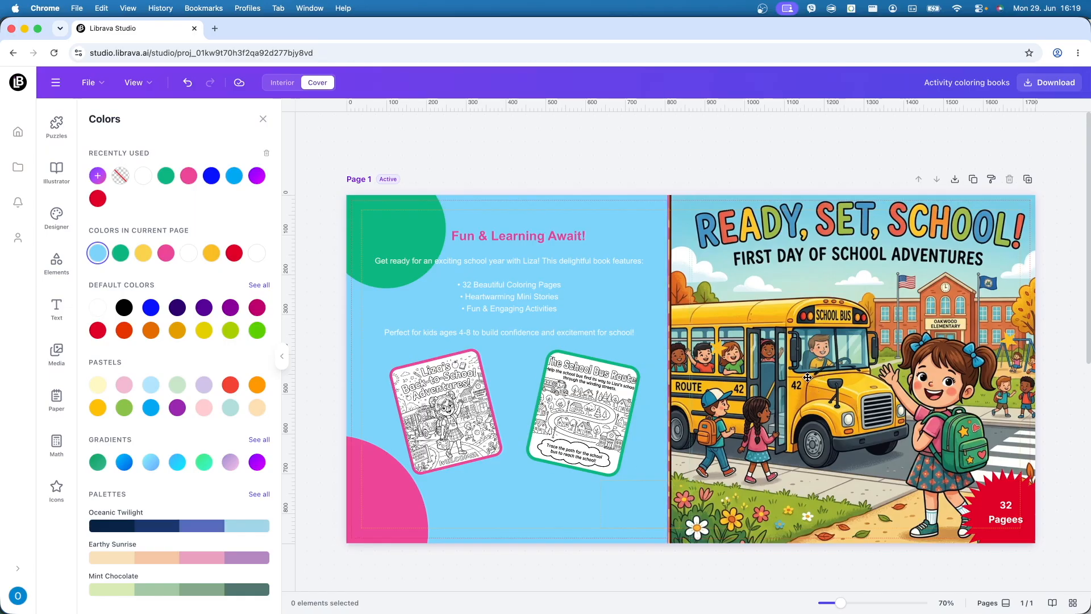
Step: Replace the image on interior page 1 with the AI image of Liza at Oakwood Elementary and enlarge it to the margin guides
left_click(288, 86)
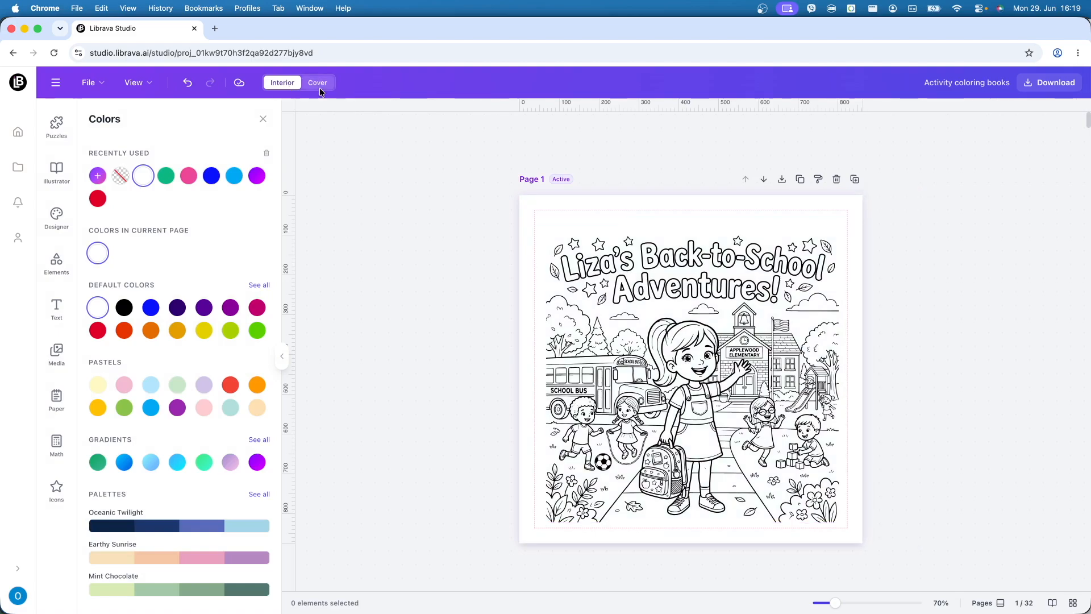
left_click(709, 364)
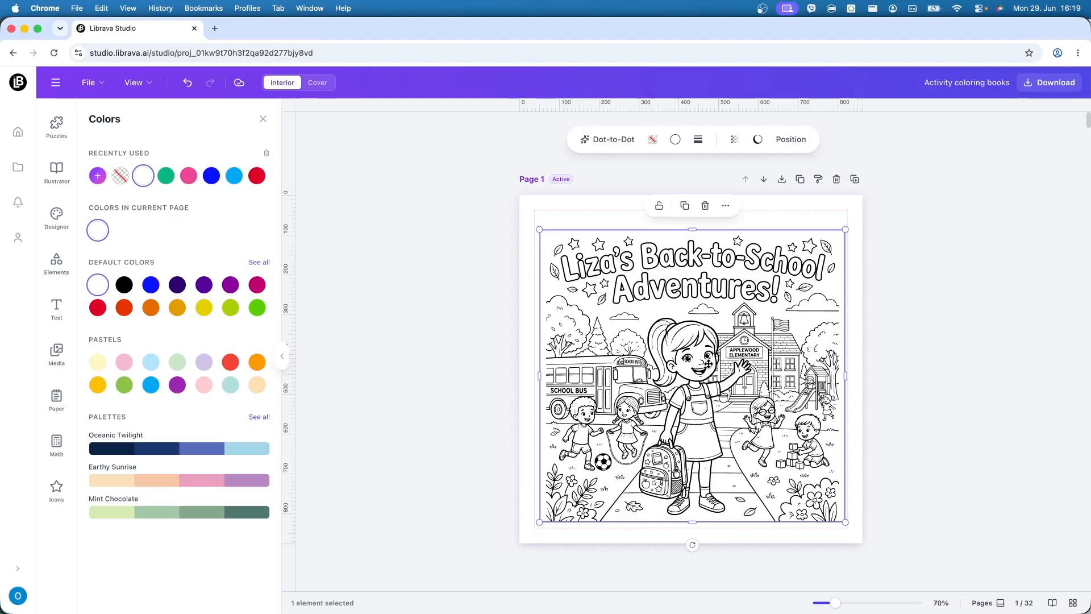
key("Delete")
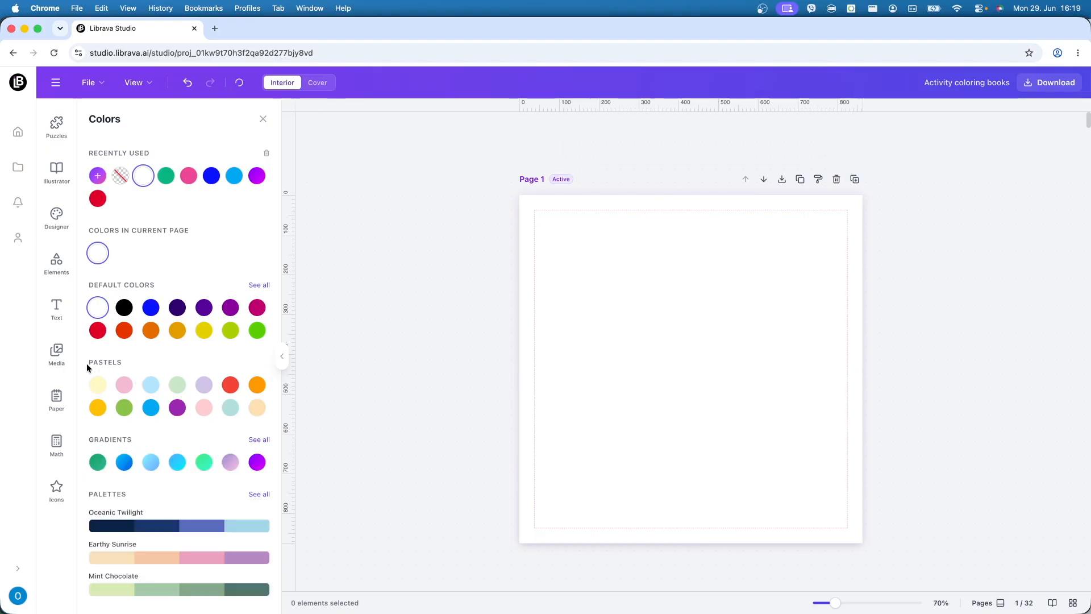
left_click(60, 362)
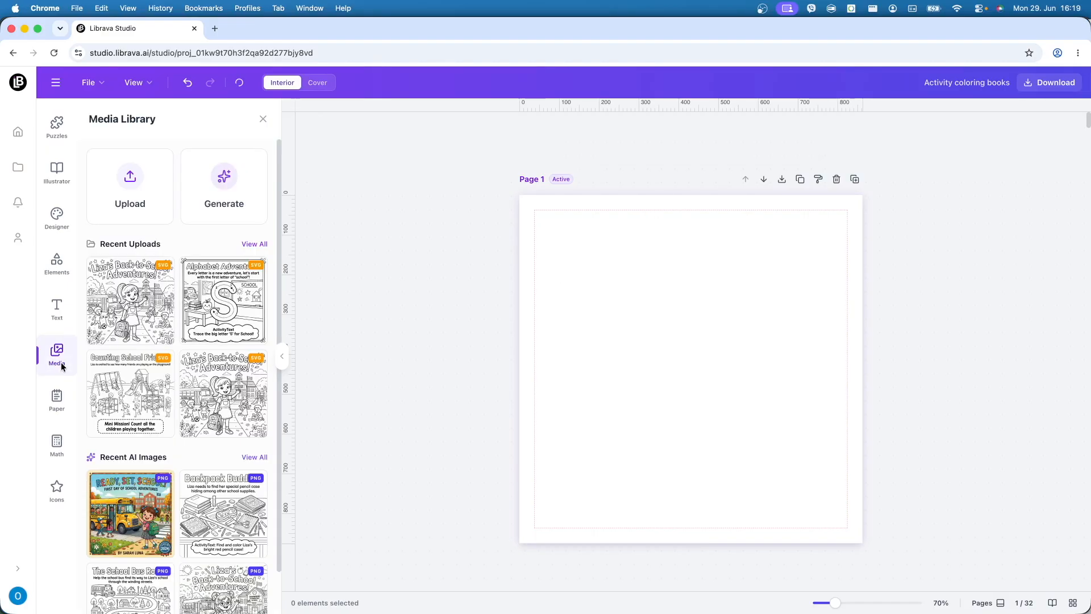
scroll(213, 511, "down", 2)
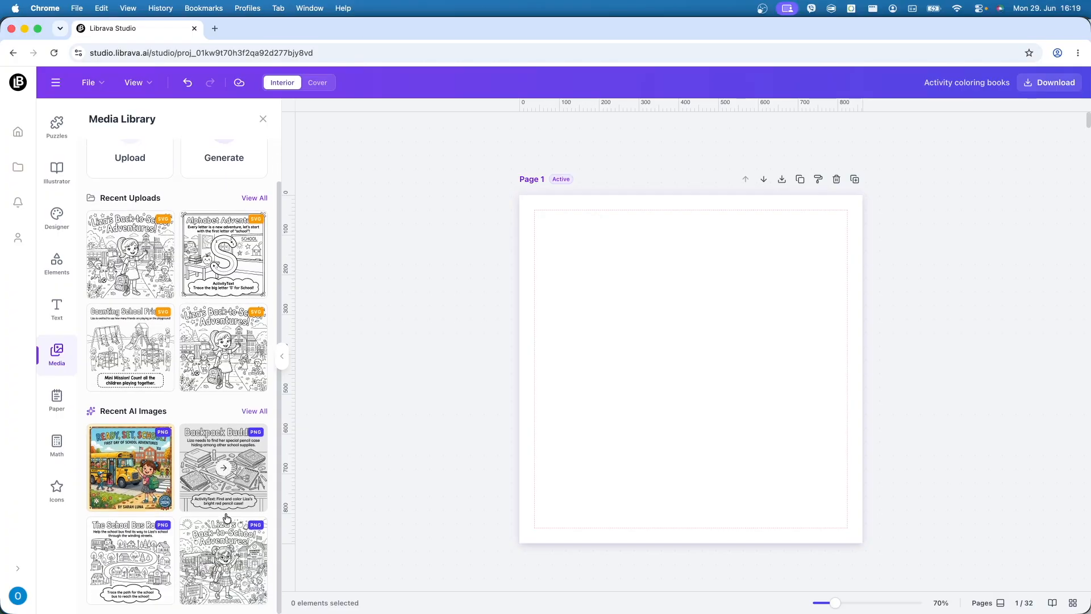
left_click(221, 549)
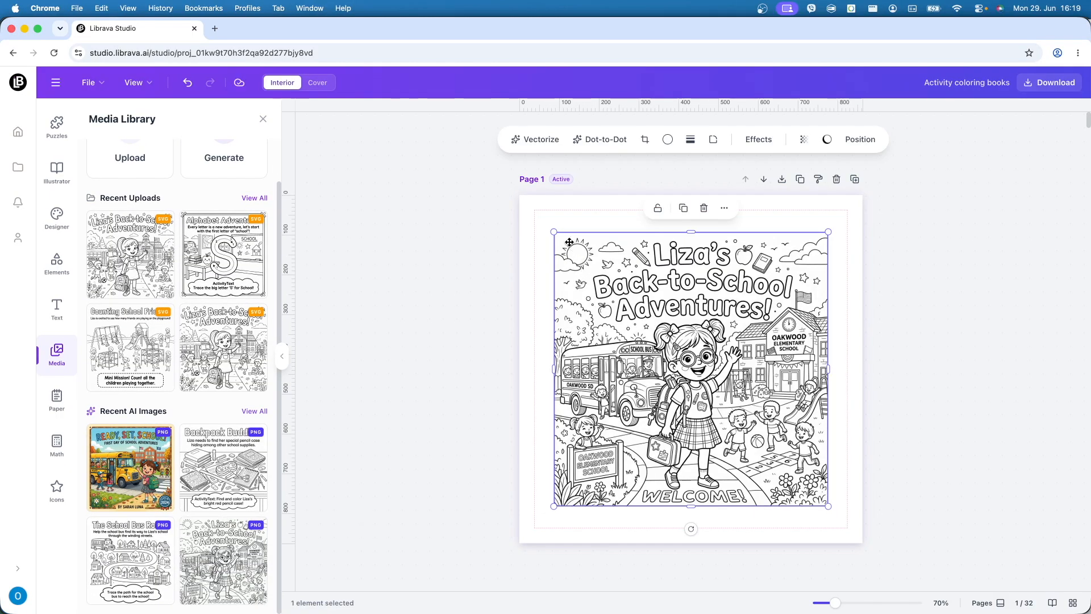
left_click_drag(553, 230, 532, 209)
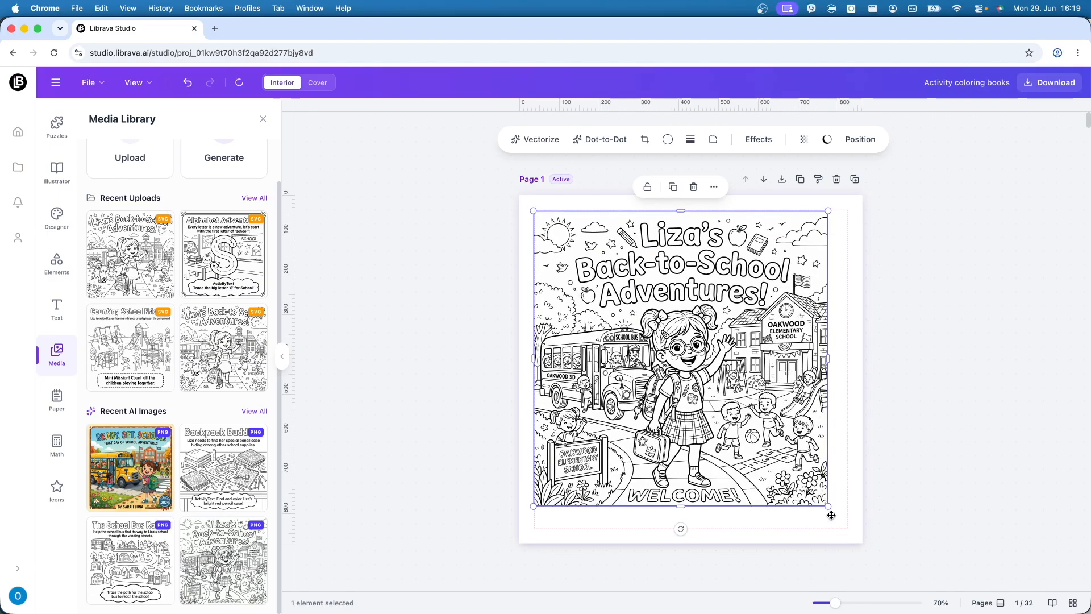
left_click_drag(829, 507, 848, 527)
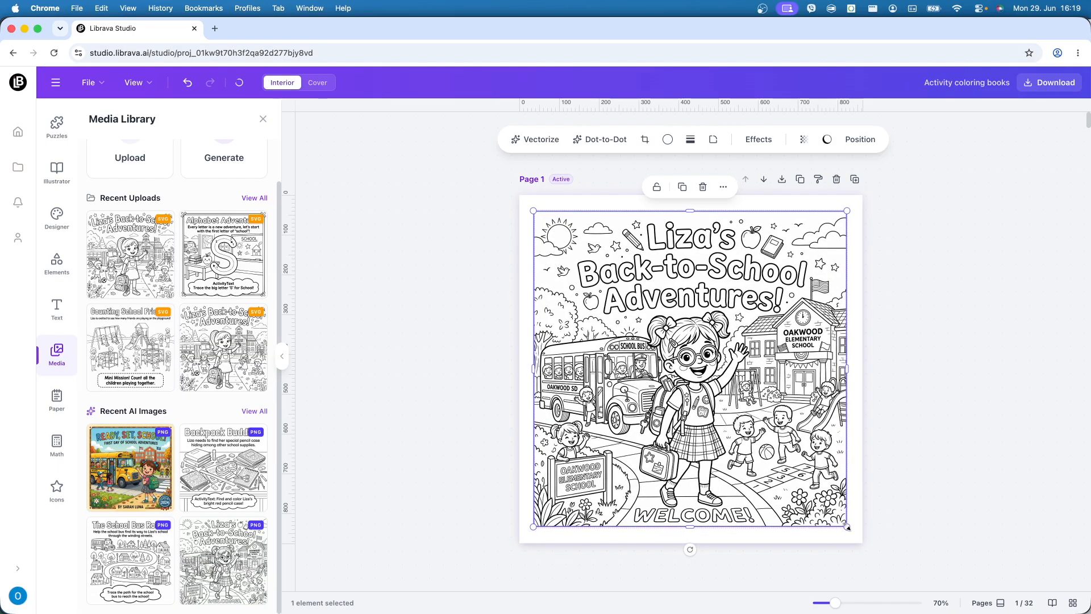
left_click(857, 500)
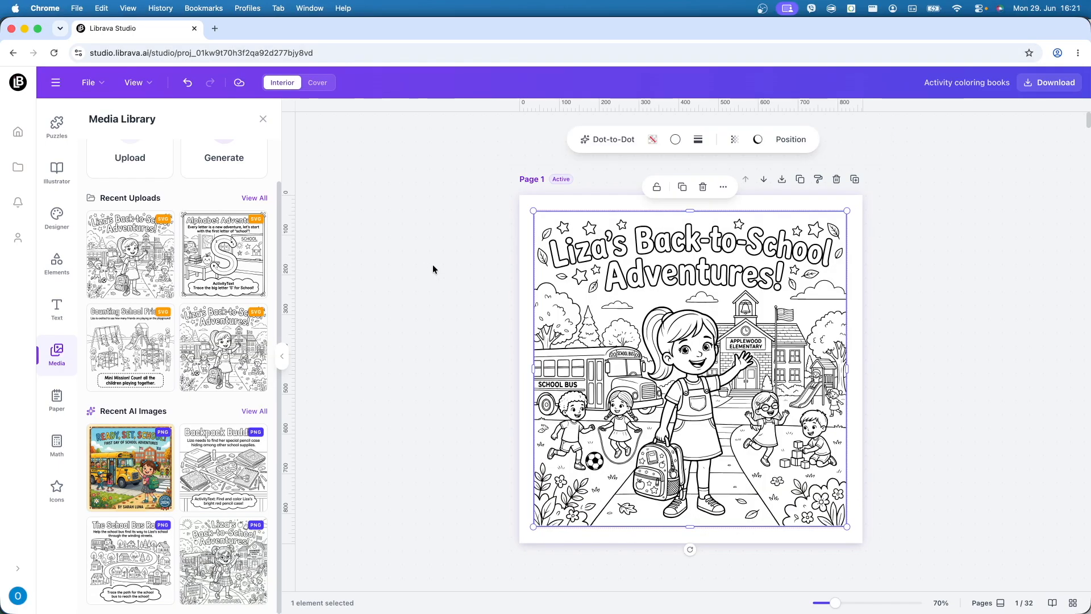
left_click(434, 269)
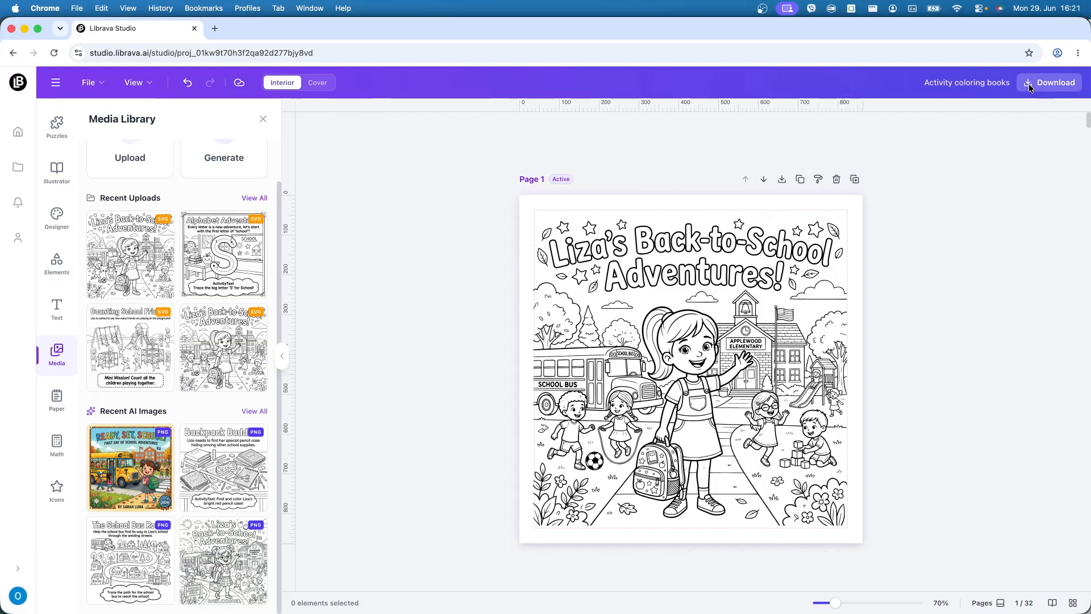
Step: Export all interior pages, 1-32, as a Vector PDF and download the finished file
left_click(93, 85)
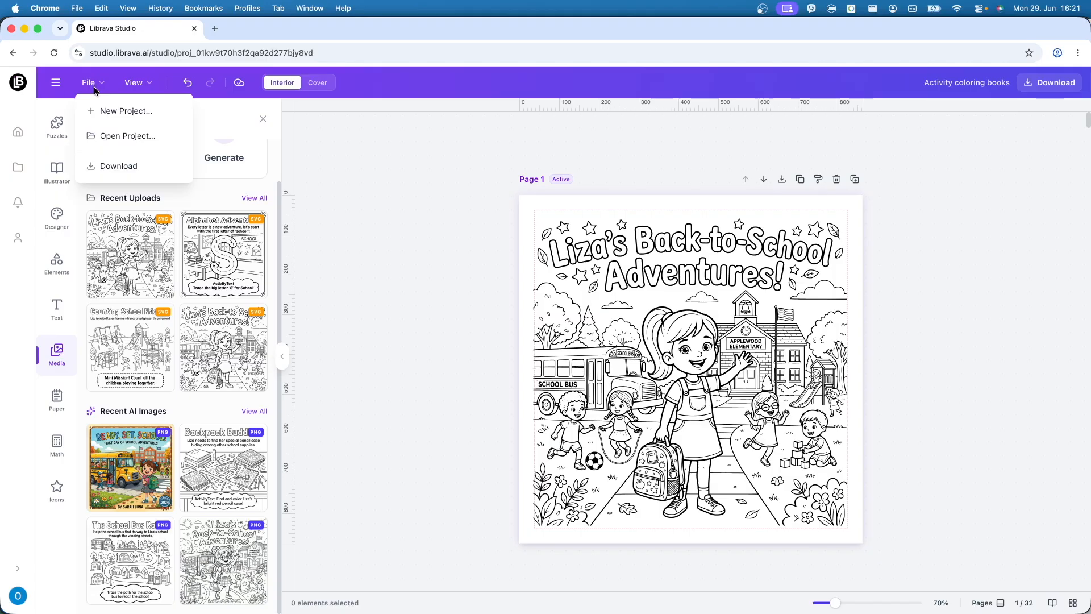
left_click(119, 166)
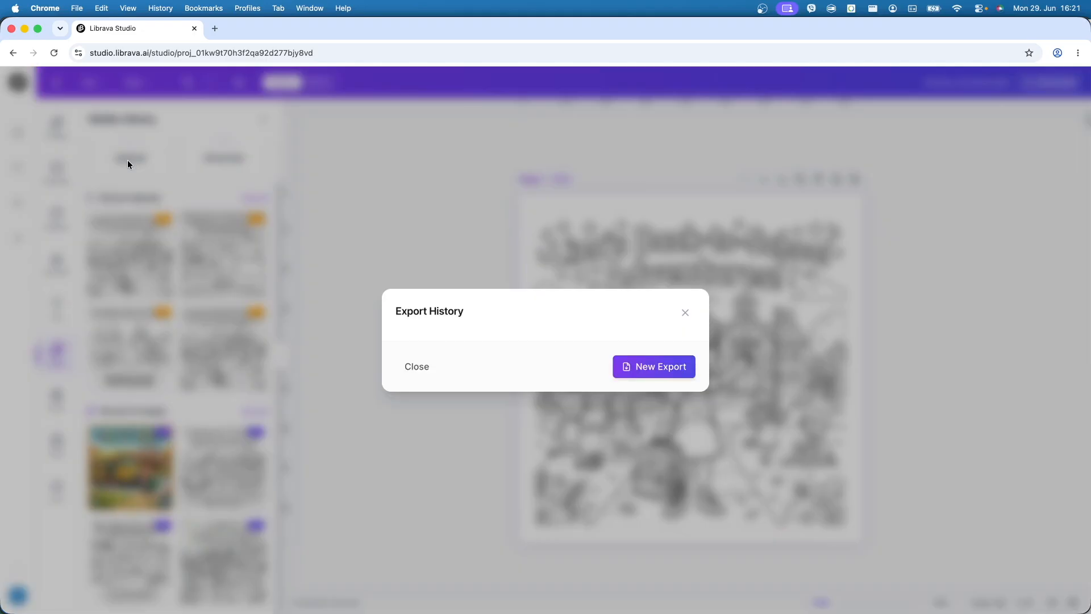
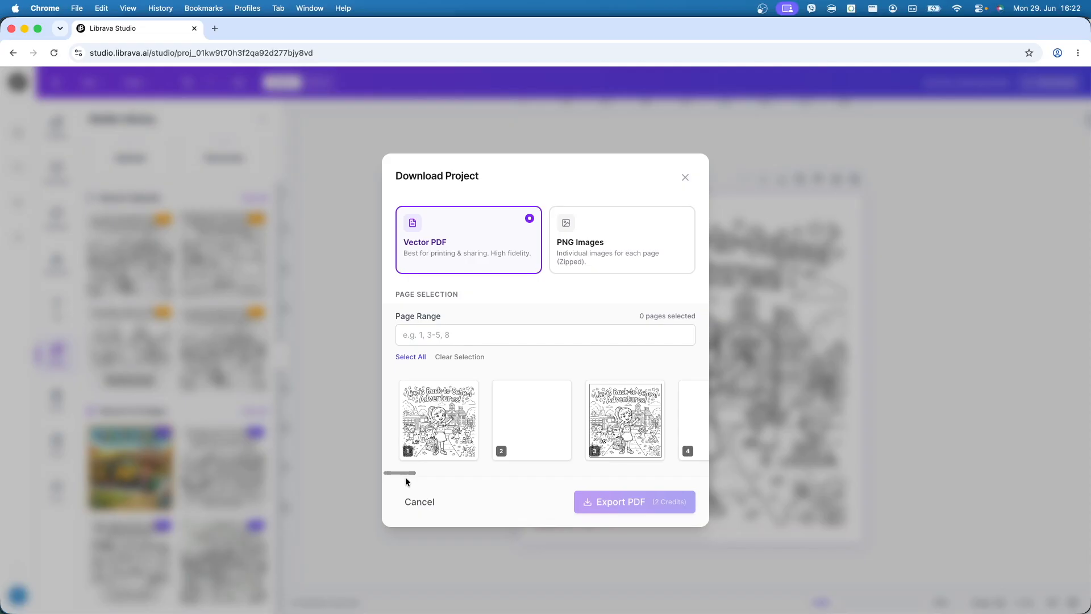
left_click(404, 358)
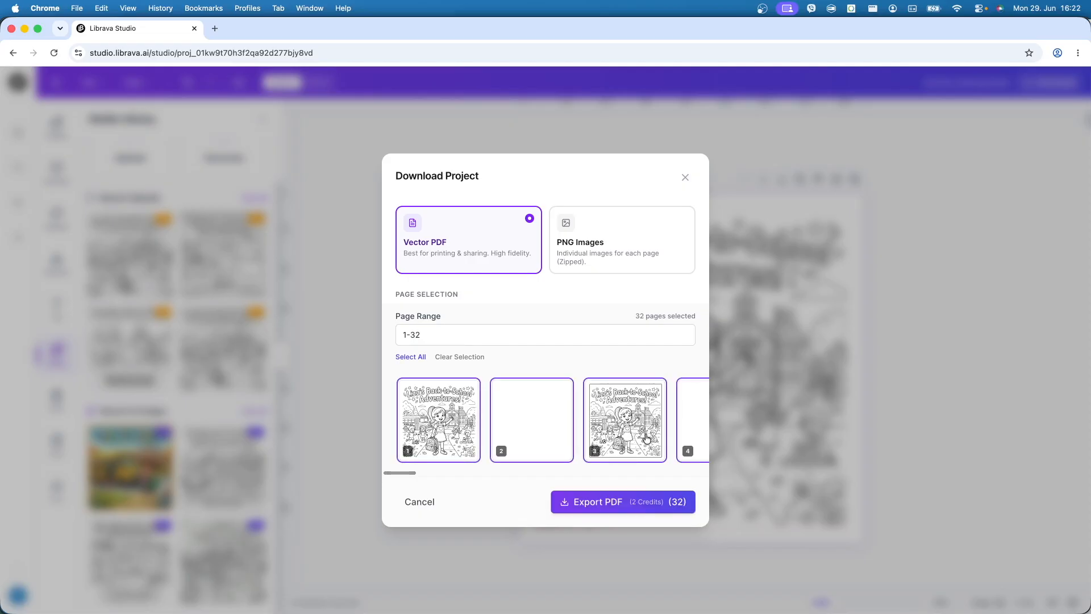
left_click_drag(401, 471, 379, 465)
left_click(595, 502)
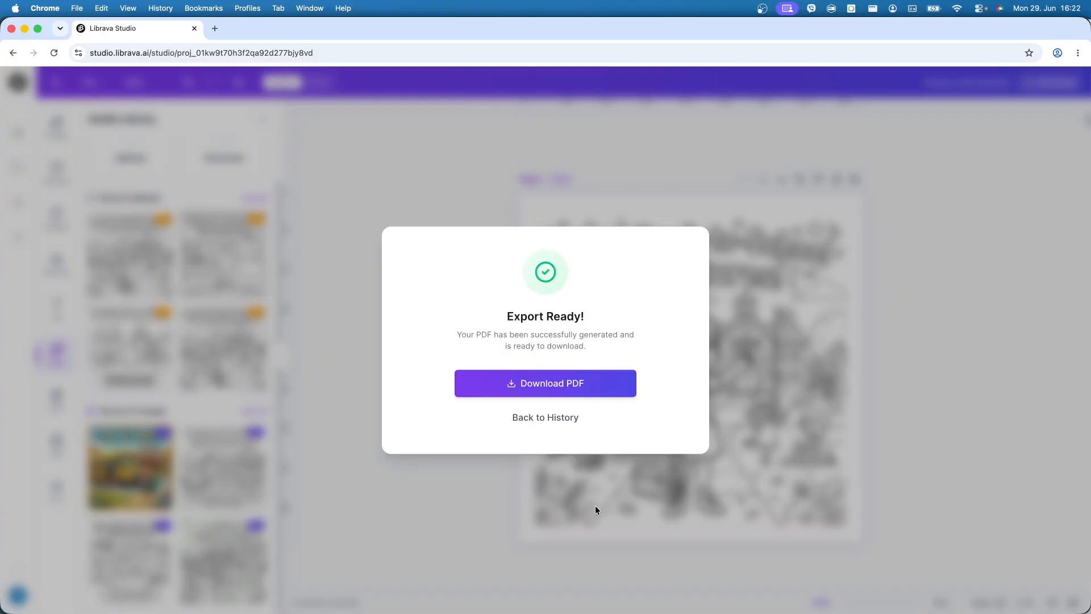
left_click(569, 390)
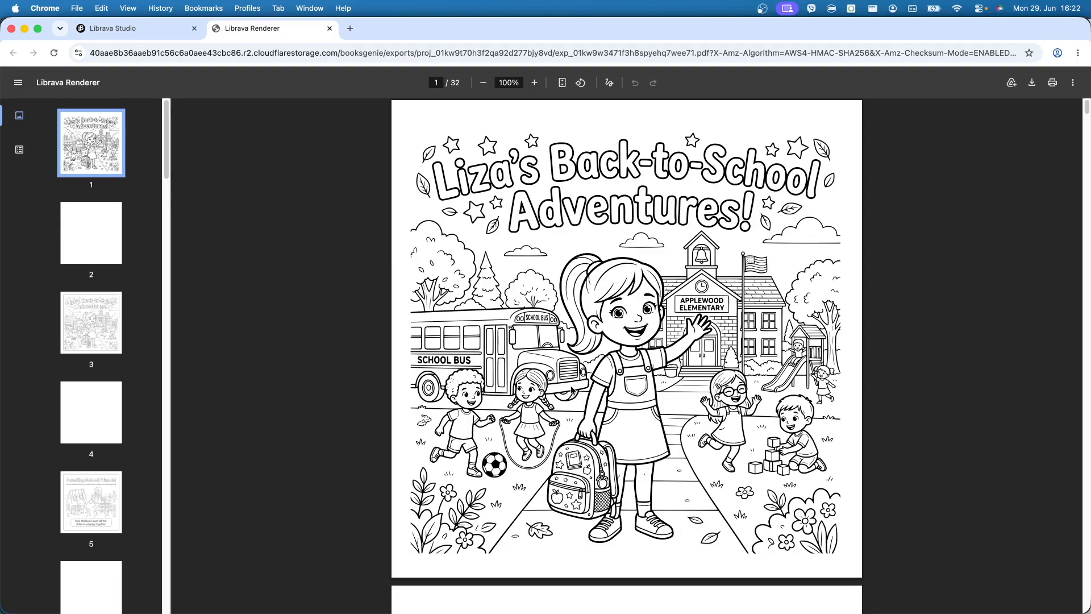
Step: Examine the line quality of the exported PDF's title page at up to 500% zoom, then fit the whole page again
scroll(594, 467, "down", 5)
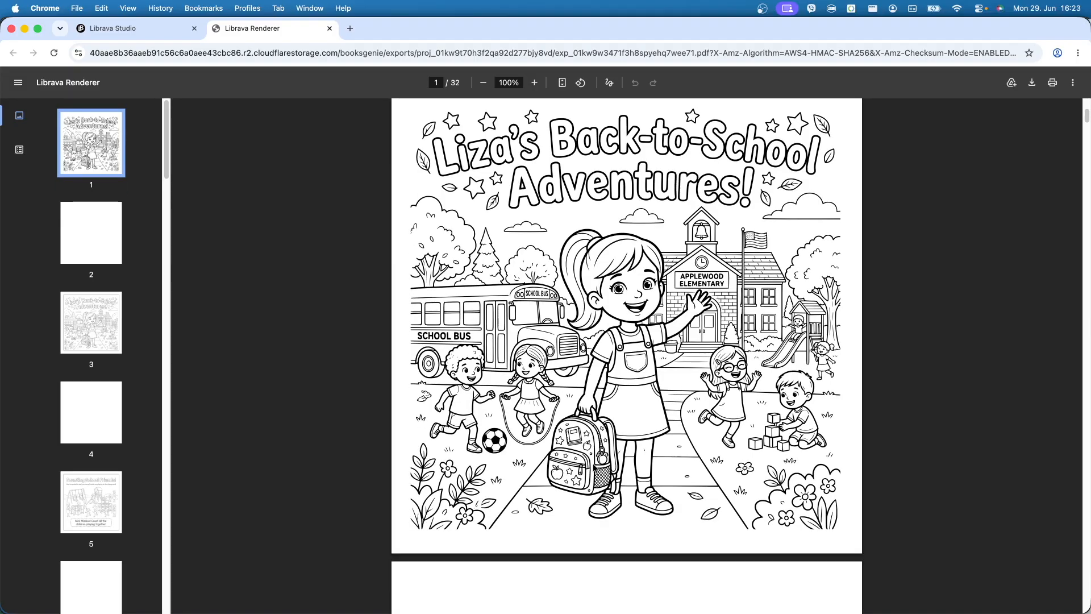
scroll(592, 468, "up", 5)
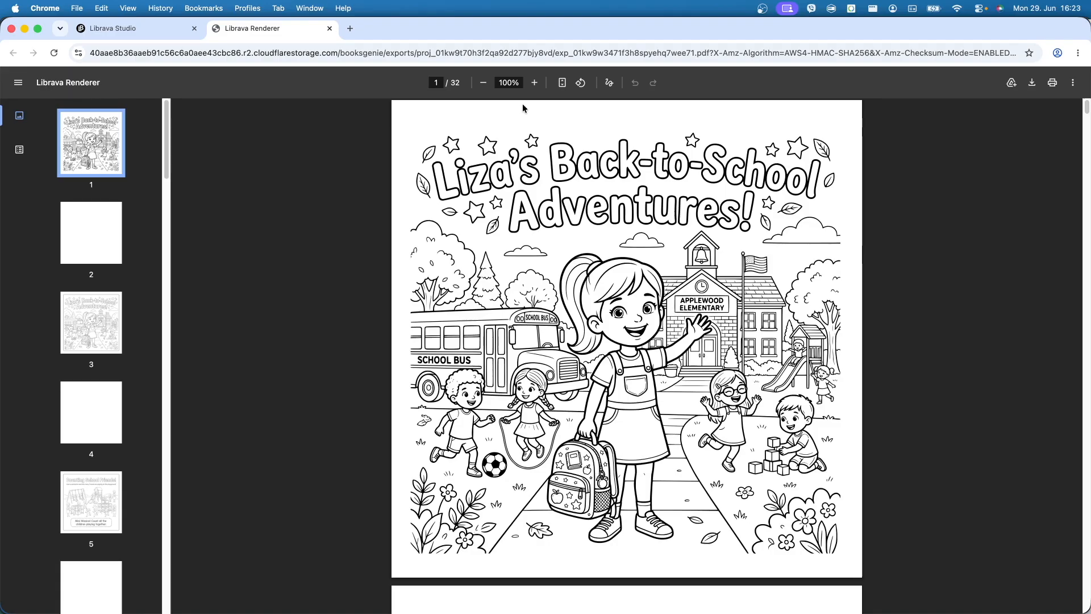
left_click(563, 88)
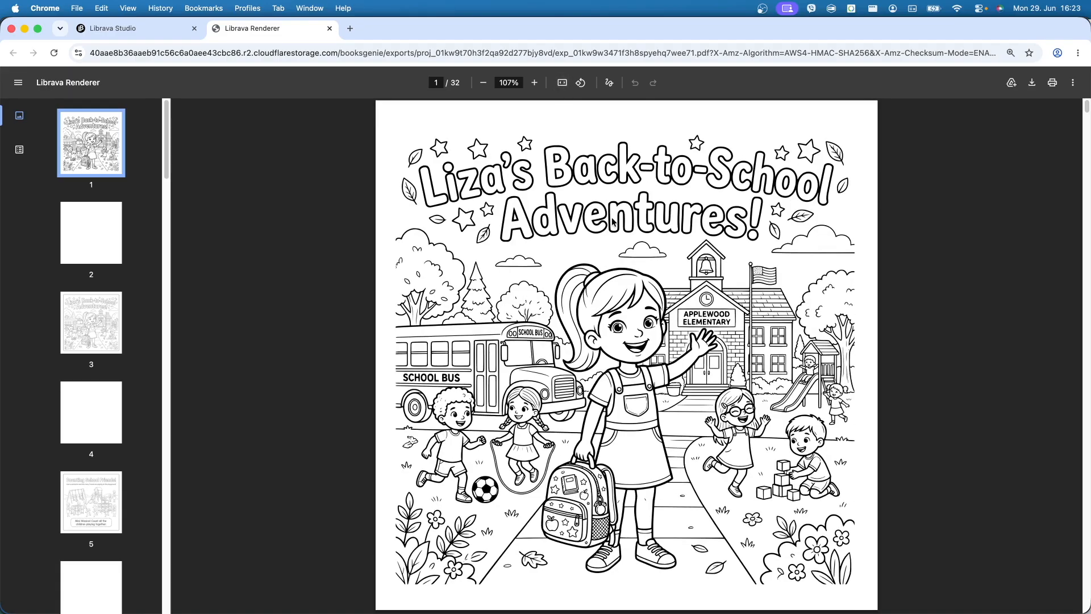
left_click(534, 85)
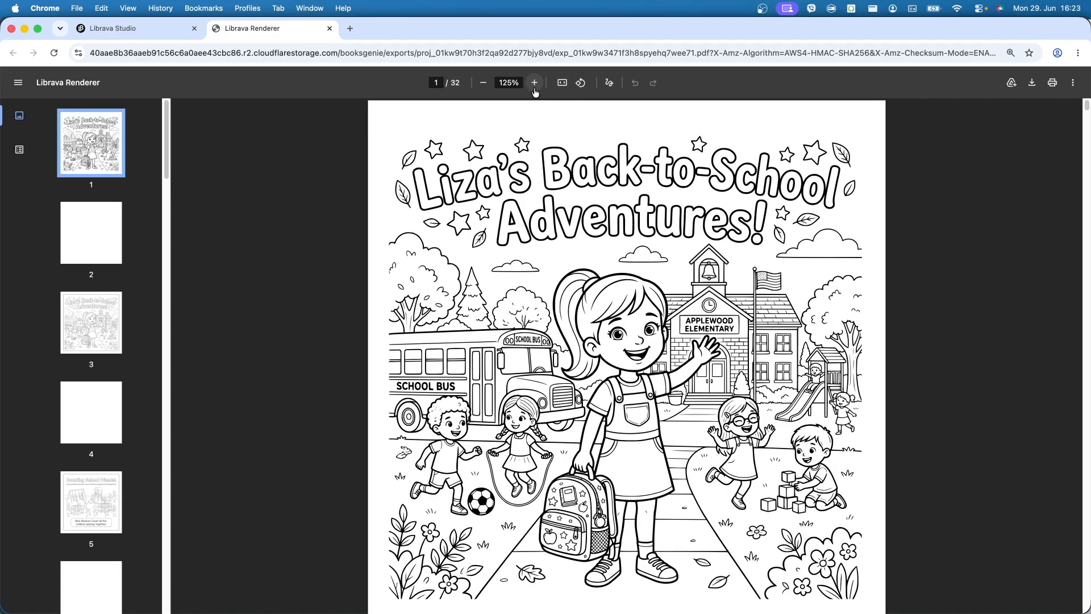
left_click(535, 86)
left_click(534, 85)
left_click(535, 85)
left_click(534, 85)
left_click(534, 85)
left_click(534, 86)
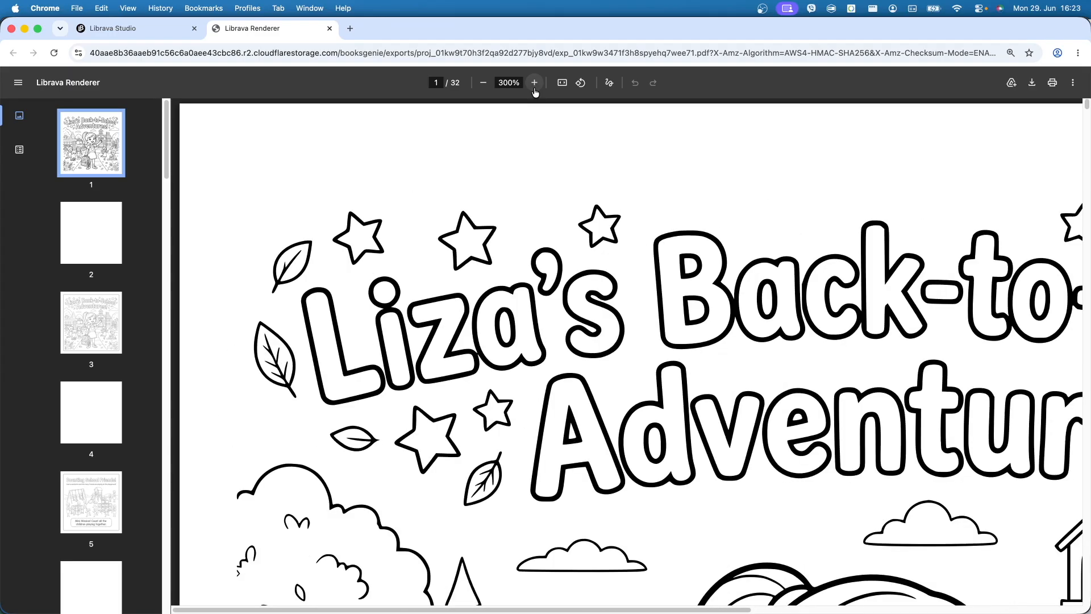
left_click(534, 85)
left_click(534, 85)
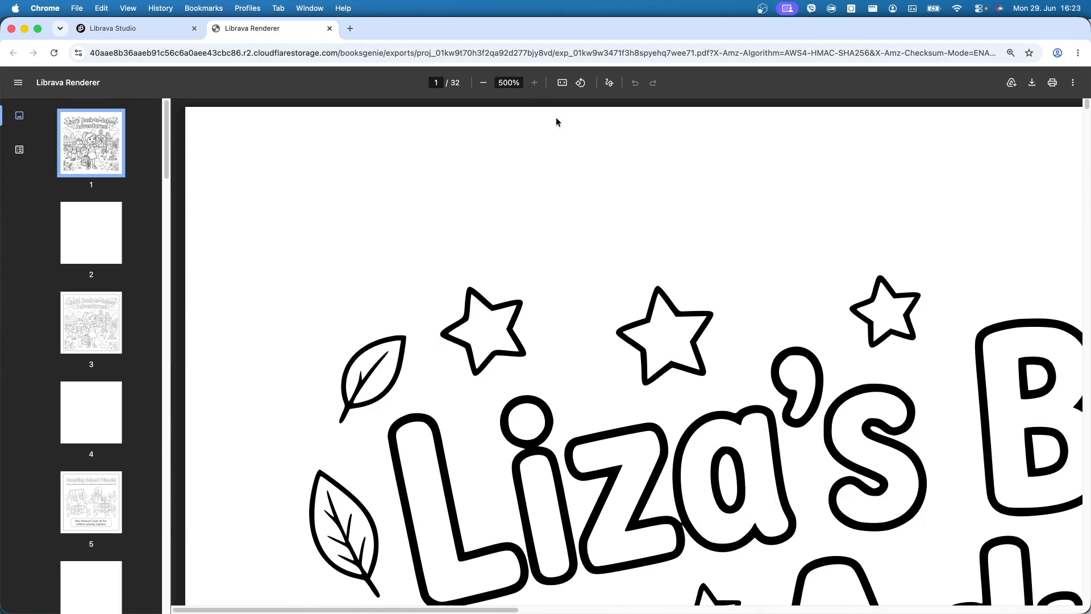
left_click(562, 86)
scroll(701, 413, "down", 5)
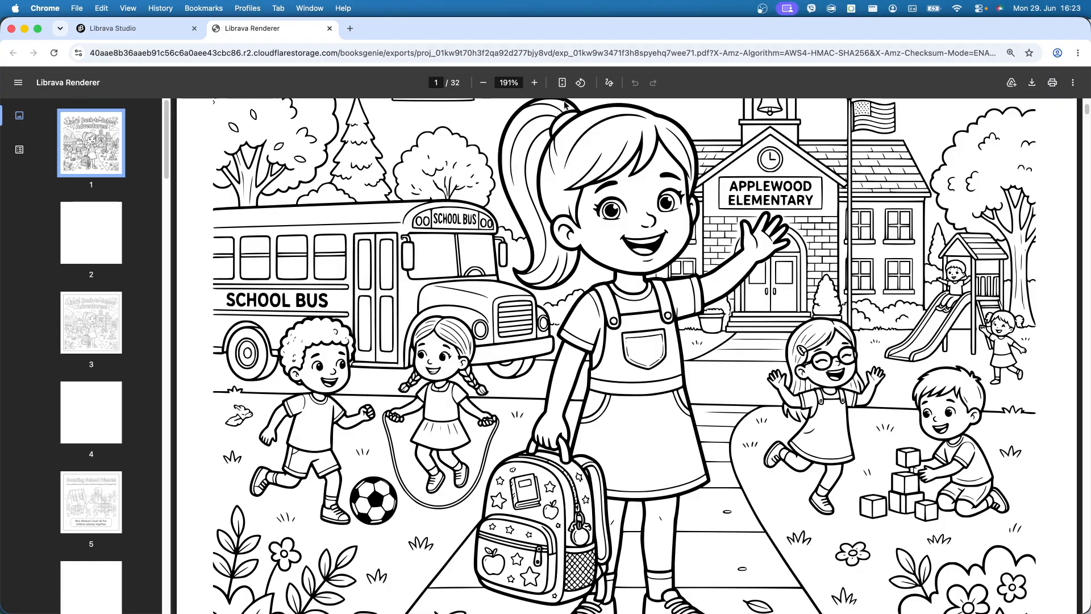
left_click(566, 84)
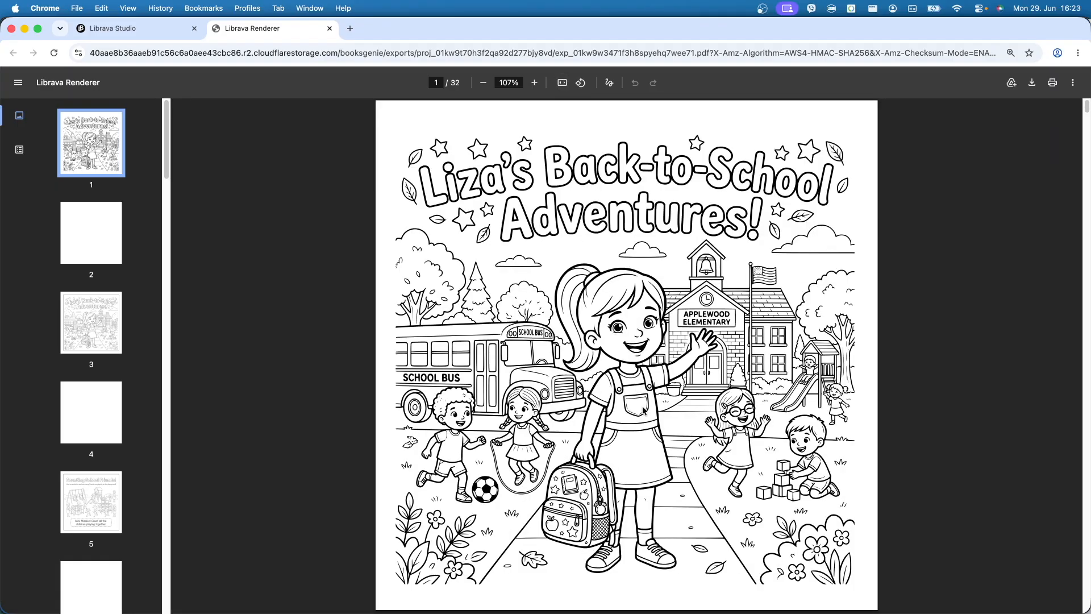
Step: Page through the exported interior PDF from page 2 to the end, checking the coloring, activity and blank pages
left_click(94, 250)
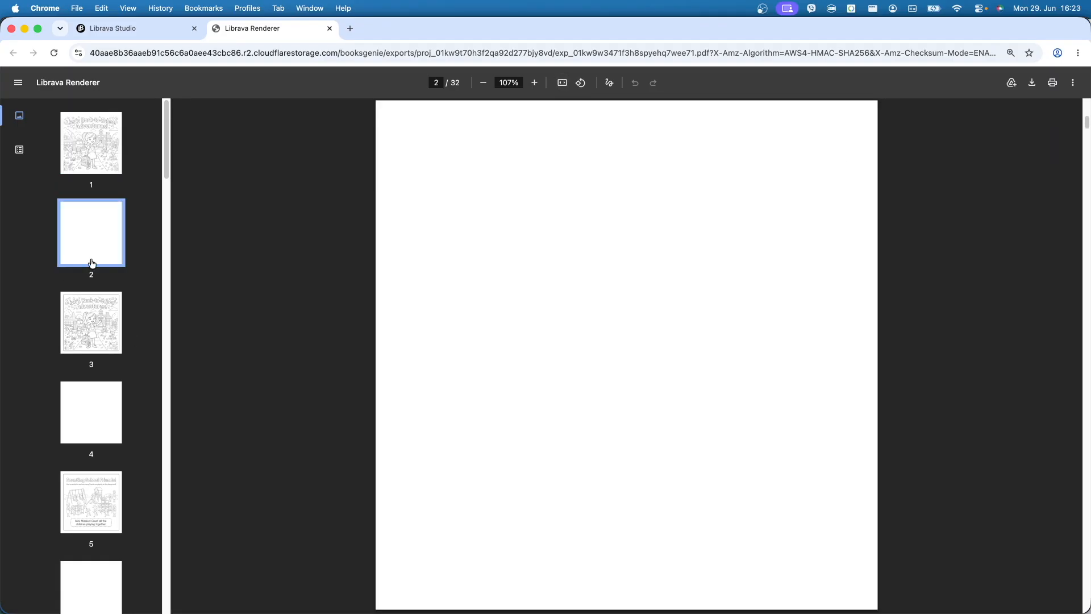
left_click(97, 339)
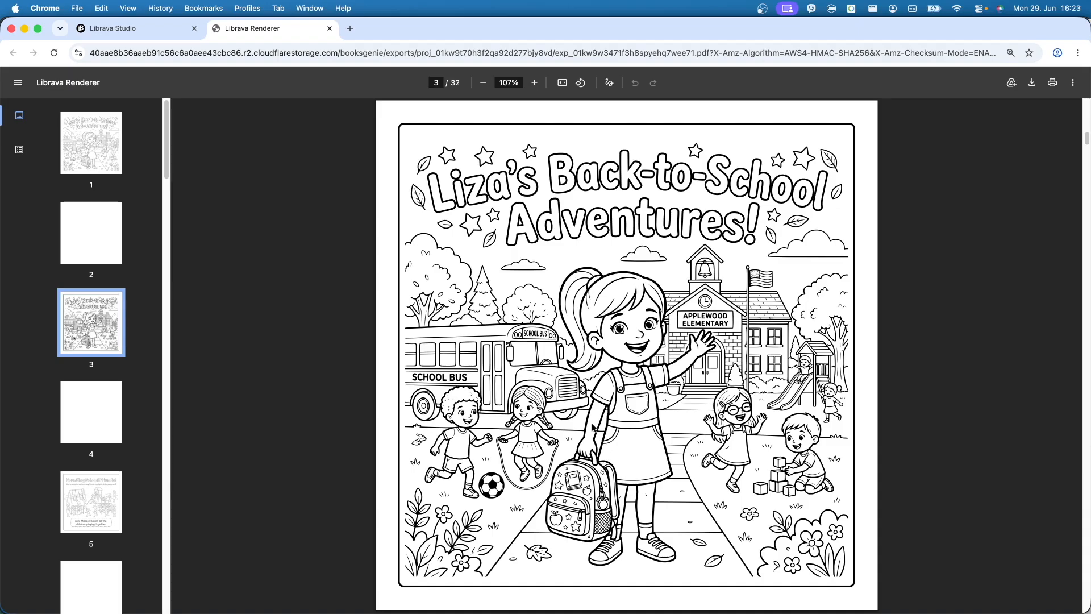
left_click(102, 408)
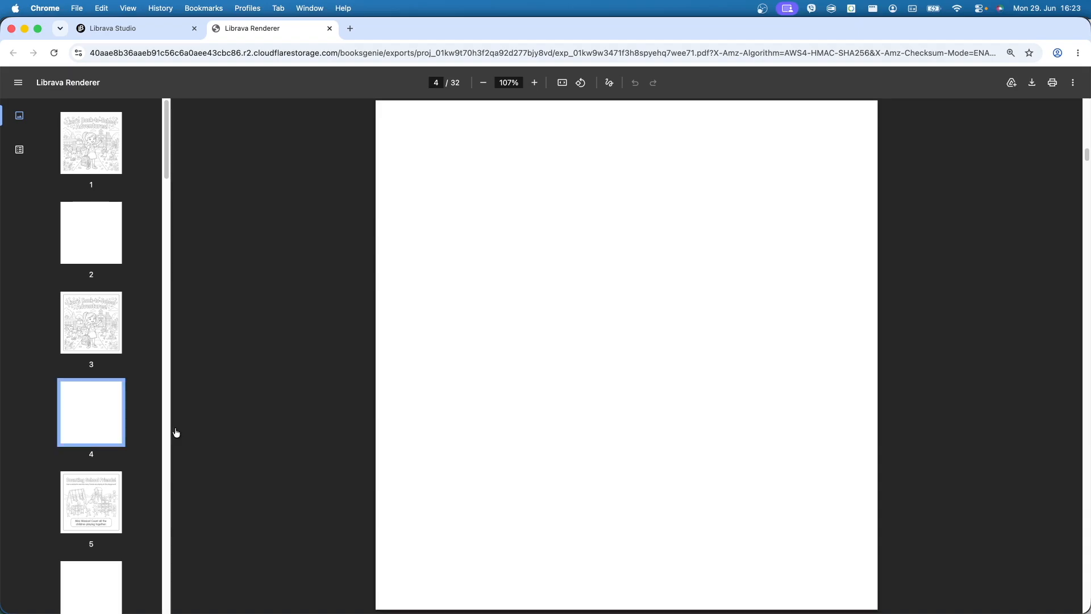
left_click(111, 508)
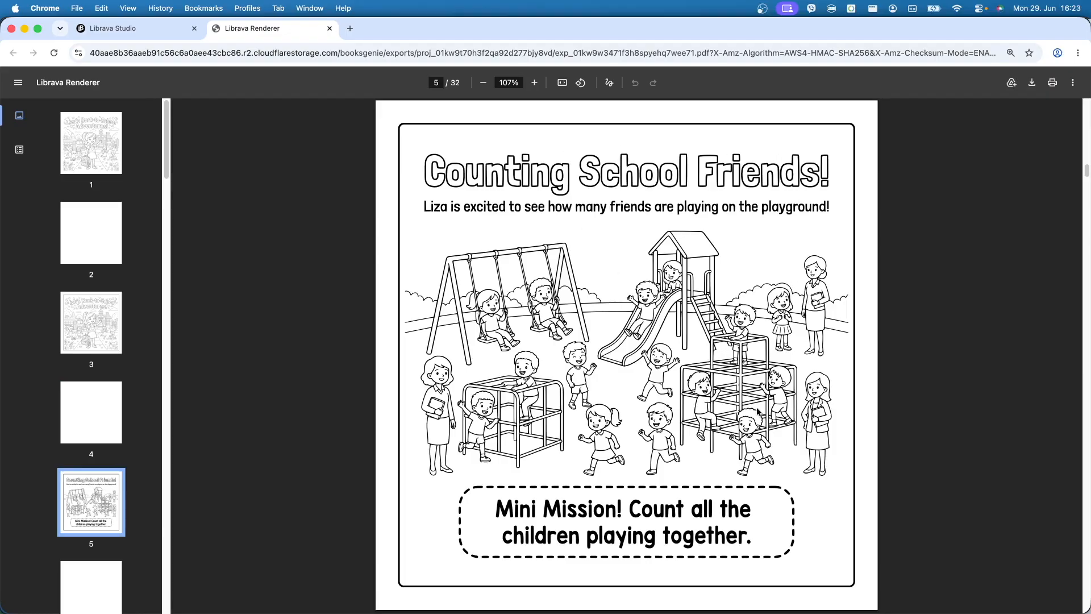
scroll(708, 479, "down", 3)
scroll(707, 479, "down", 20)
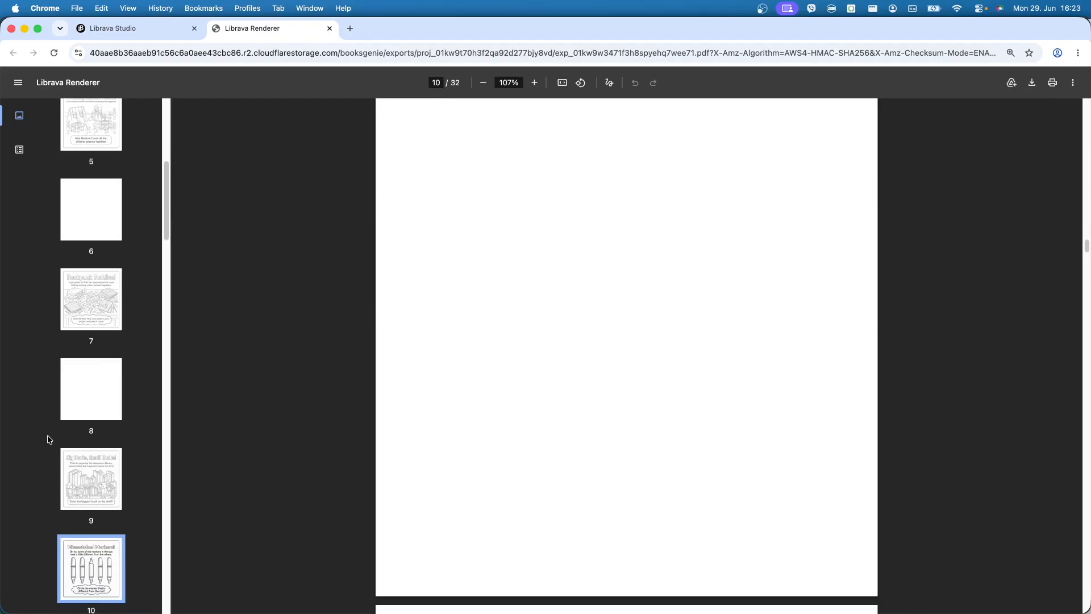
scroll(111, 438, "down", 20)
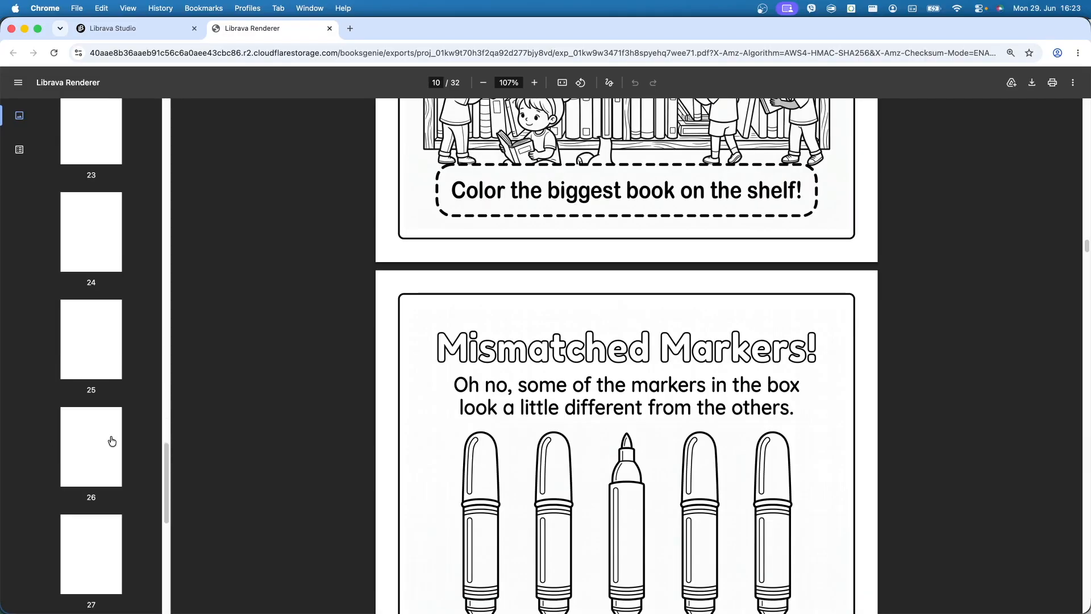
scroll(112, 441, "down", 3)
scroll(112, 441, "up", 15)
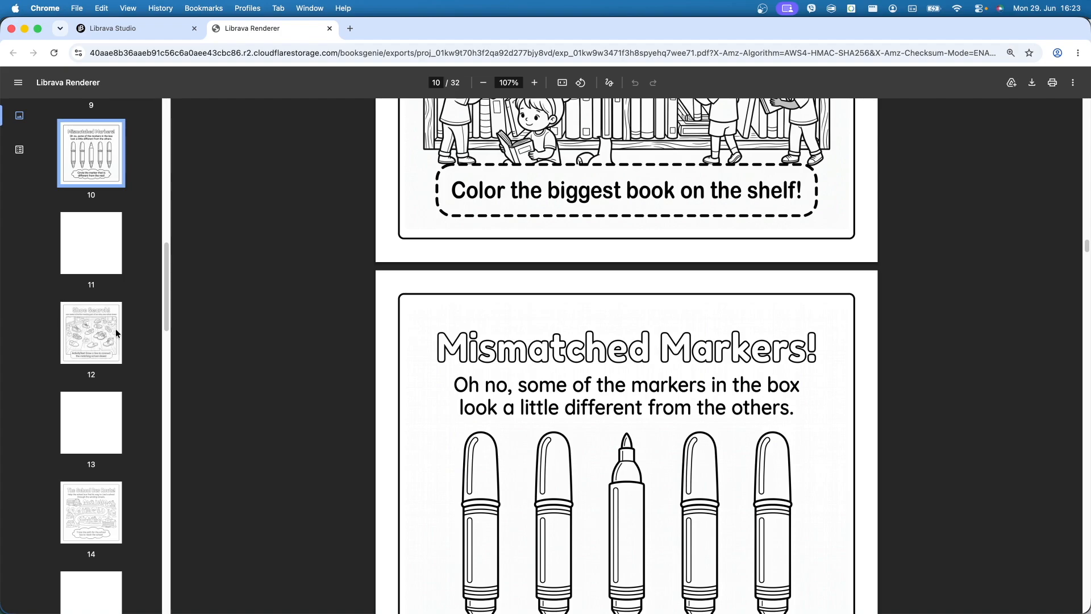
scroll(115, 333, "up", 10)
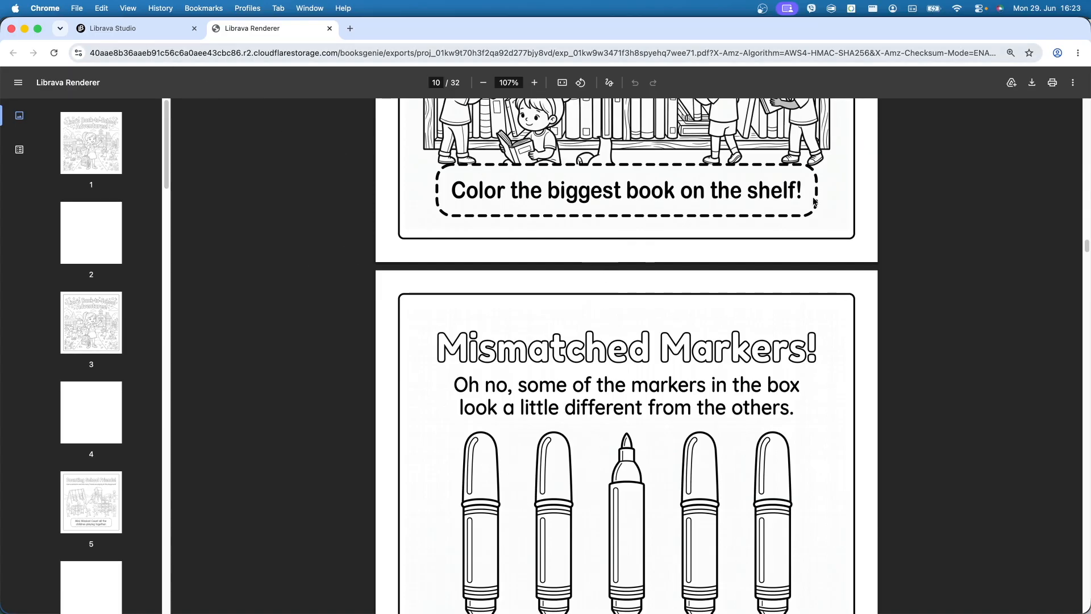
Step: Return to the Librava Studio project, review the export history, and close it to get back to the editor
left_click(143, 30)
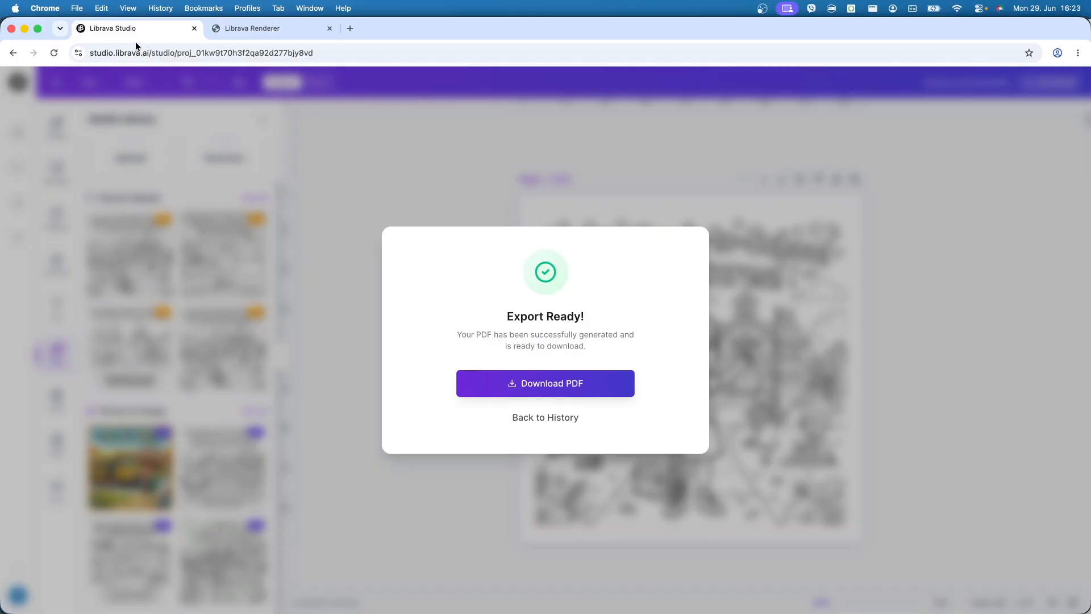
left_click(561, 417)
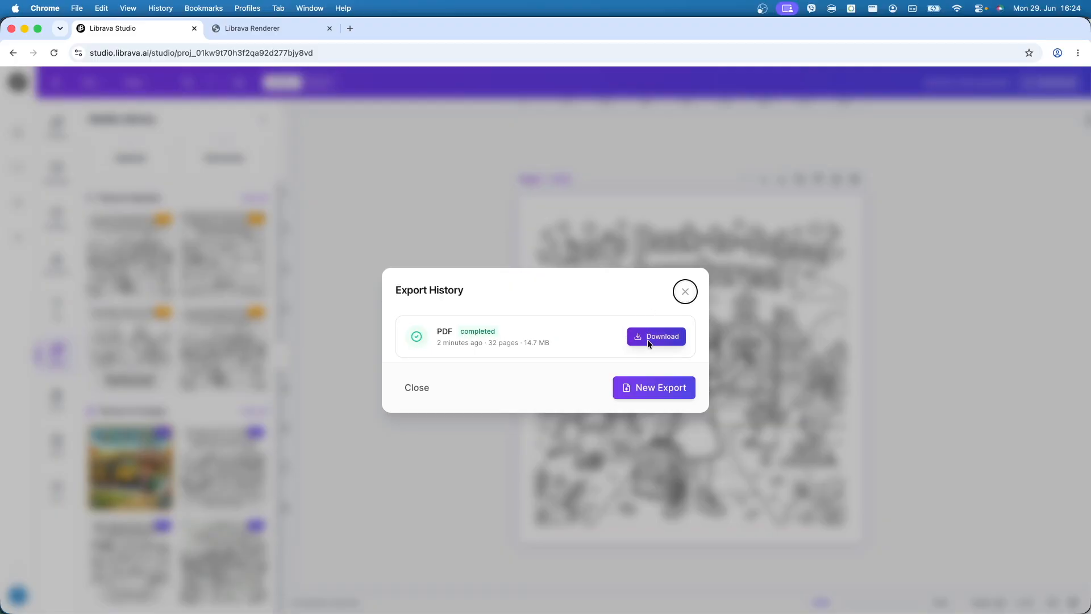
left_click(686, 292)
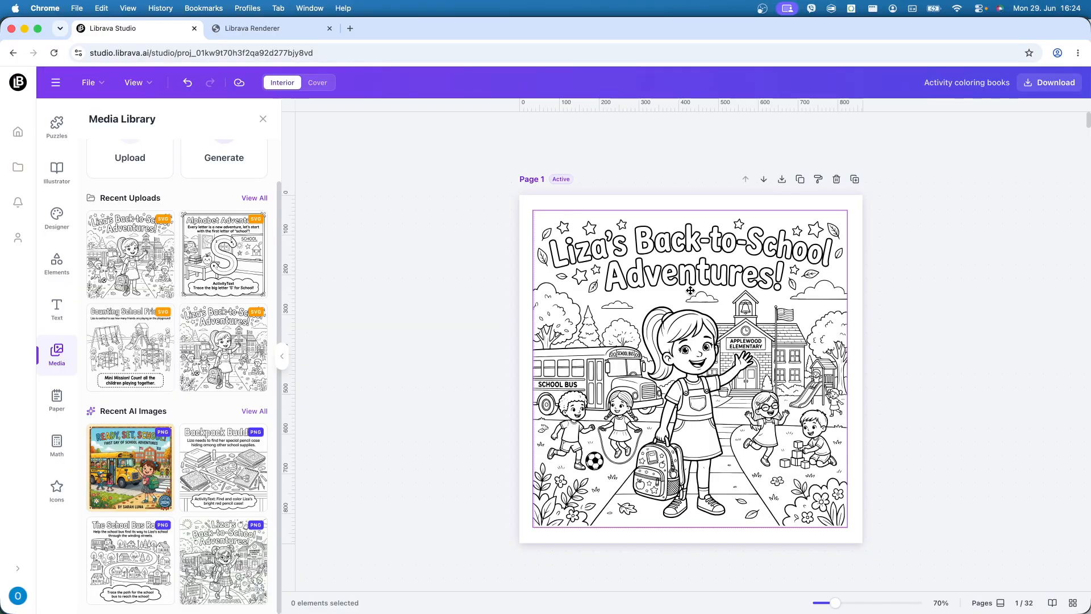
Step: Export the book cover, page 1, as a Vector PDF
left_click(319, 83)
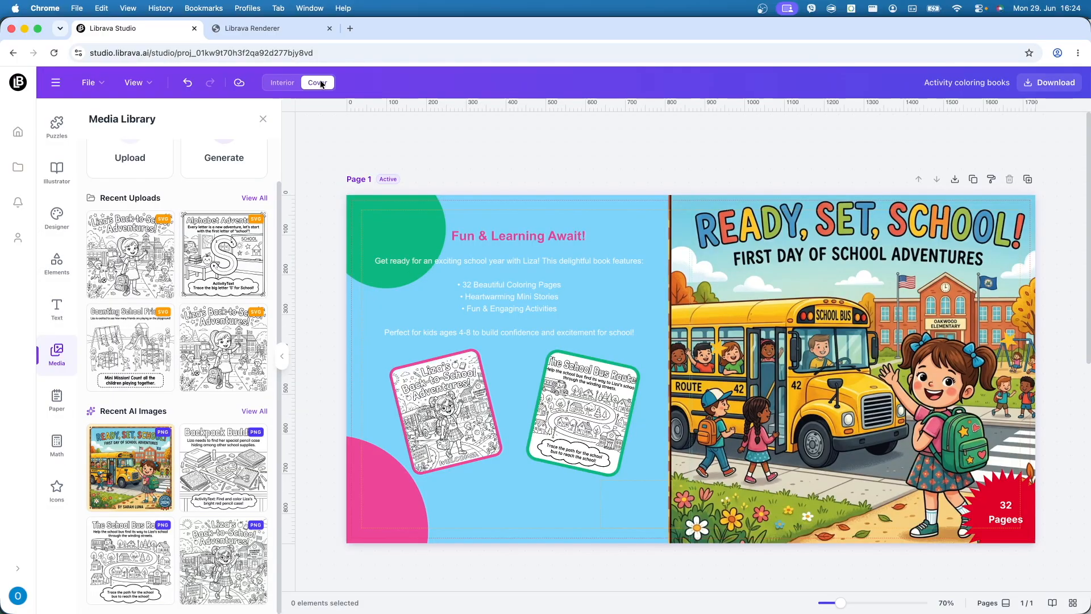
left_click(1043, 83)
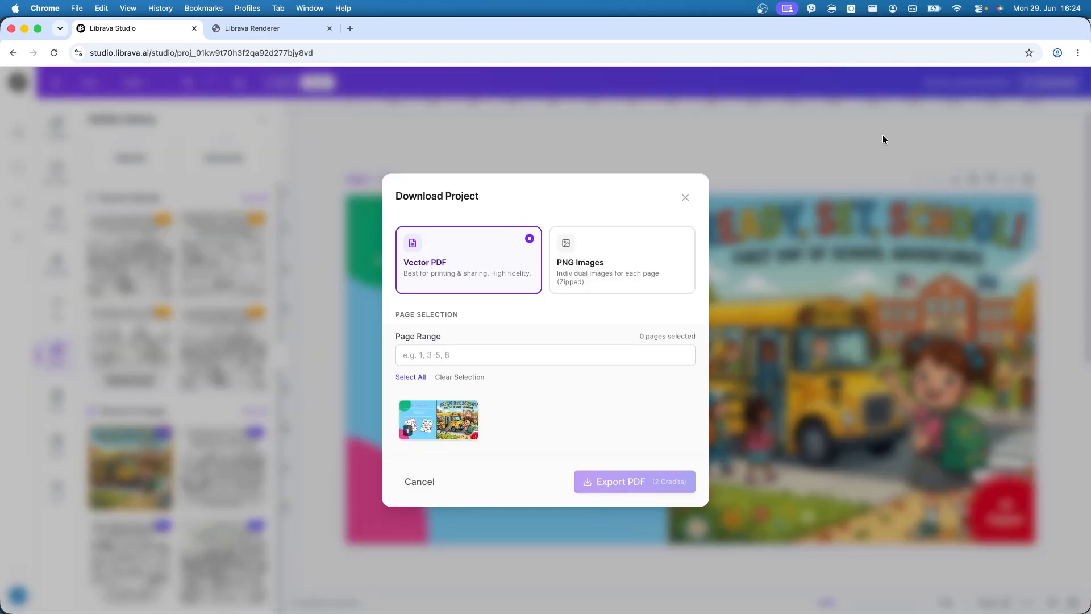
left_click(438, 433)
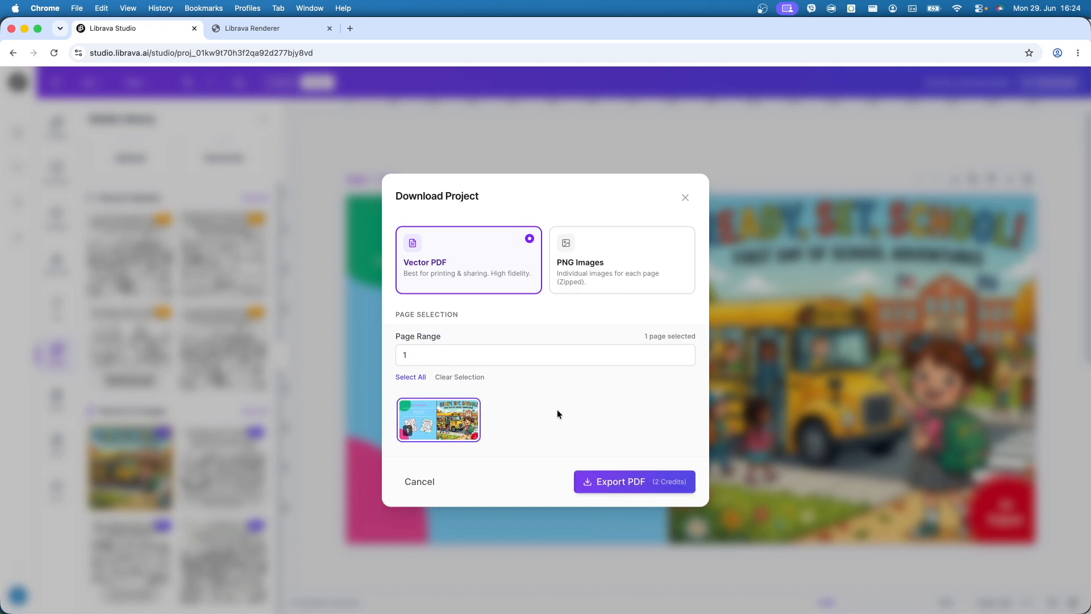
left_click(623, 473)
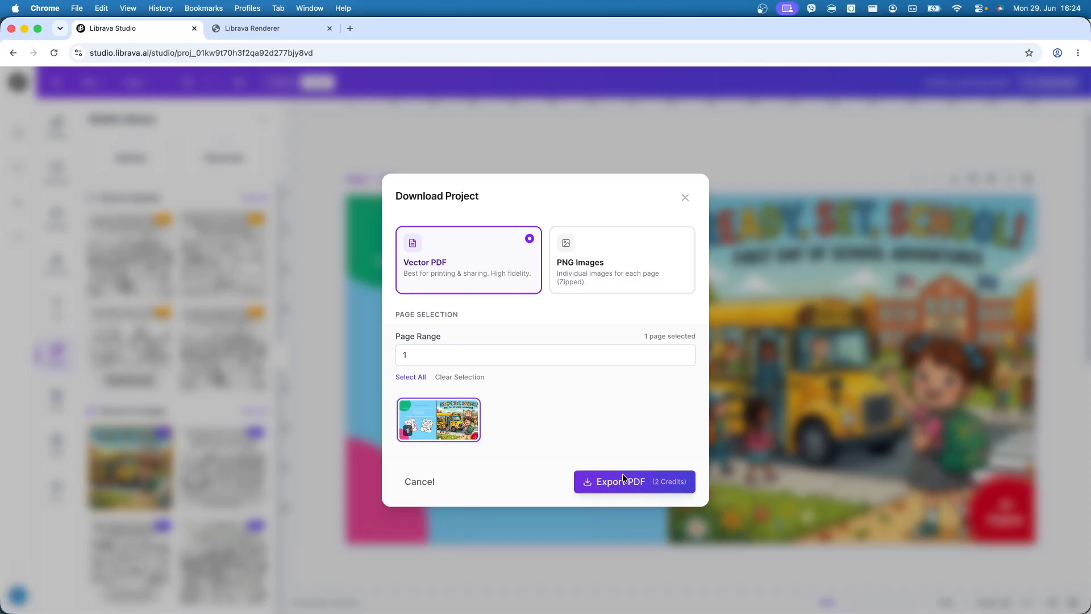